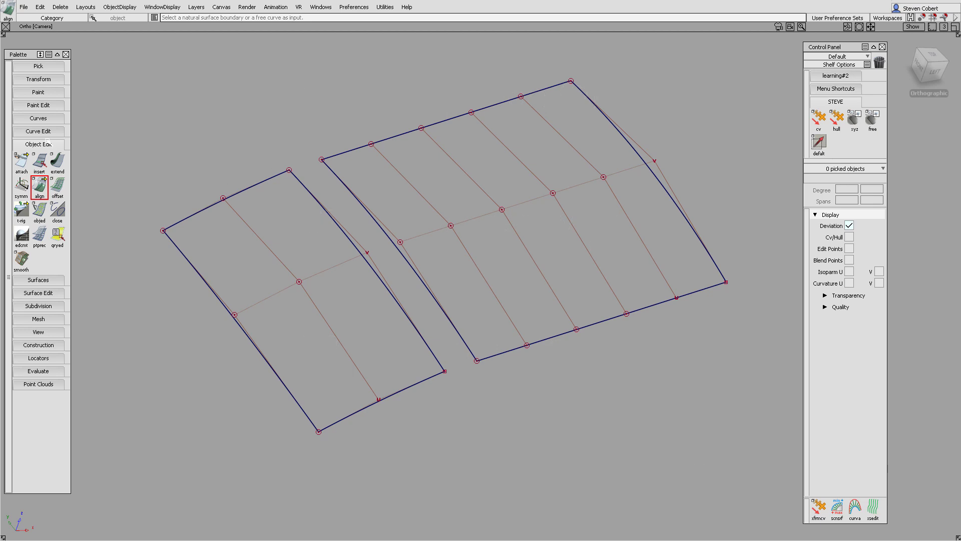
Align the near edge of the larger surface to the facing edge of the smaller surface with G0 continuity
double_click(39, 188)
left_click(141, 136)
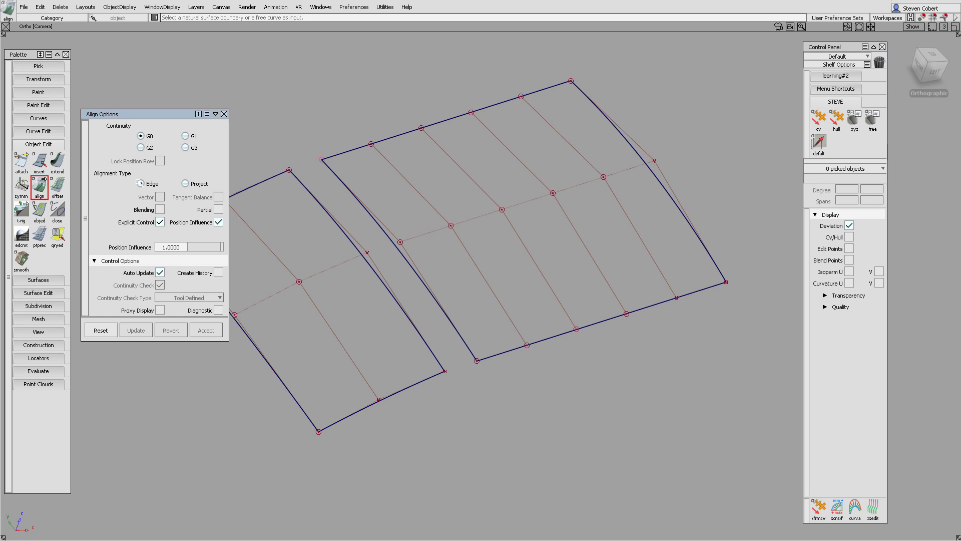
left_click(371, 224)
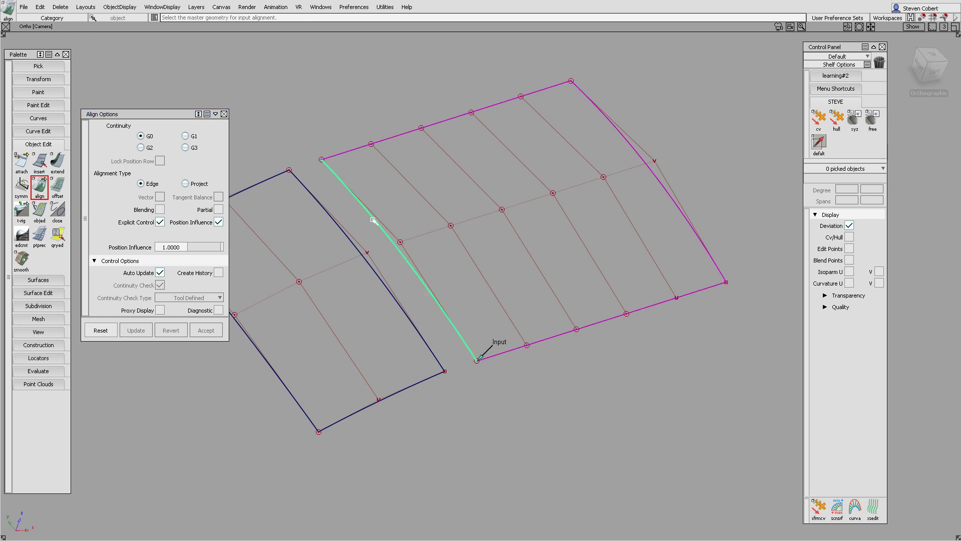
left_click(353, 243)
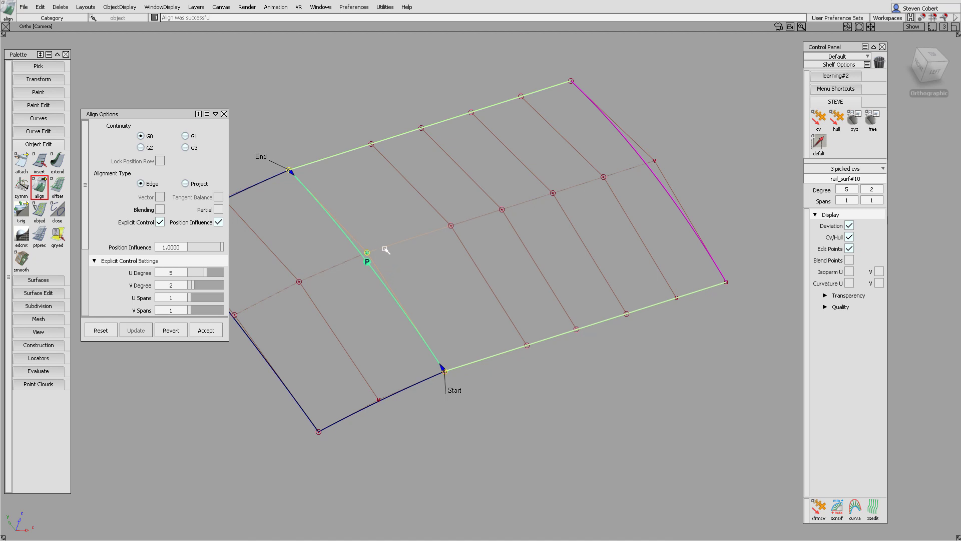
Raise the alignment's continuity through G1 and G2 up to G3
left_click(186, 135)
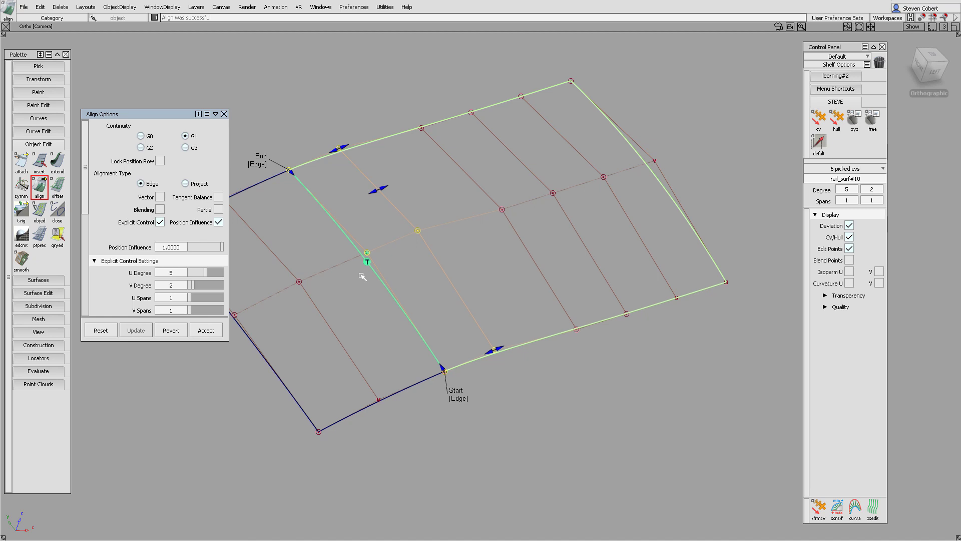
left_click(141, 147)
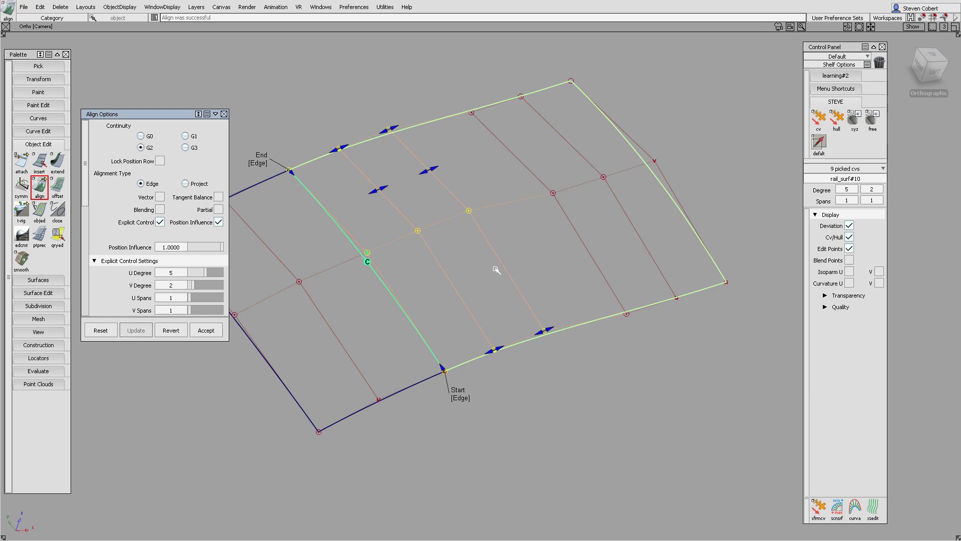
left_click(185, 147)
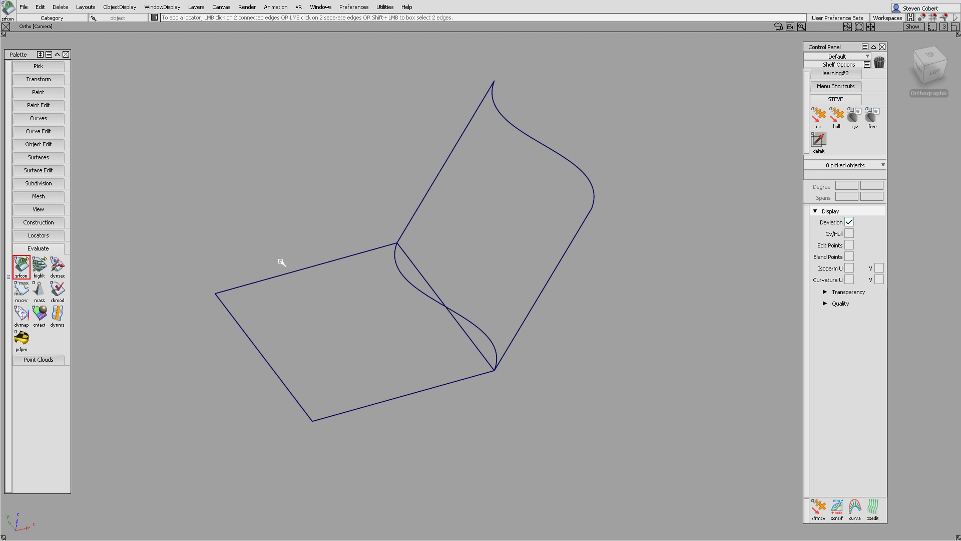
Check G0 positional continuity along the planes' shared edge per span, trying 10 checkpoints and finishing with 100
double_click(22, 269)
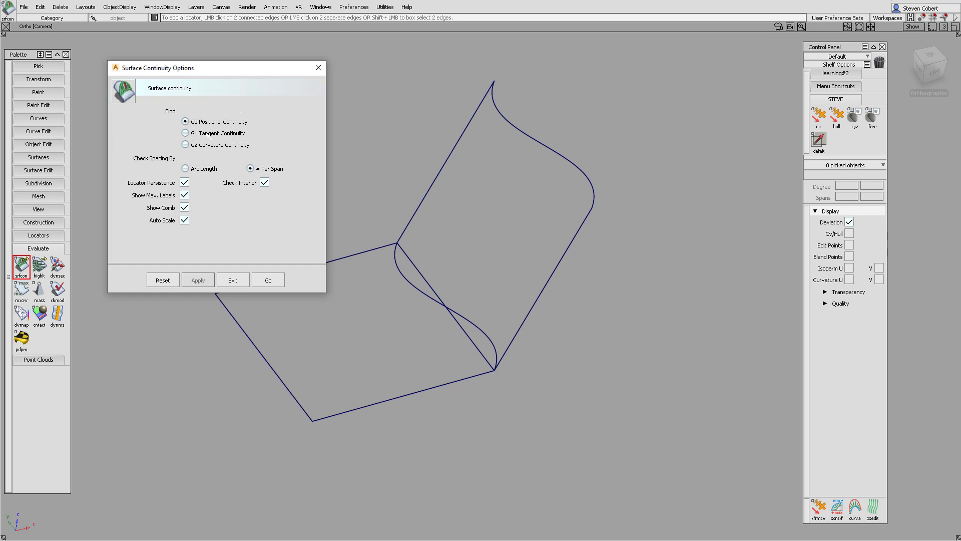
left_click(271, 278)
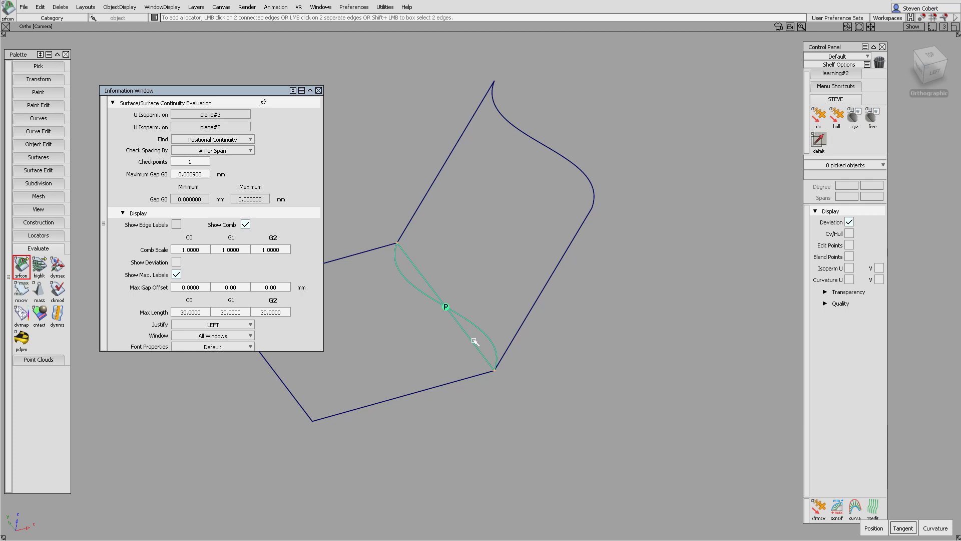
left_click(191, 161)
type("10")
key("Return")
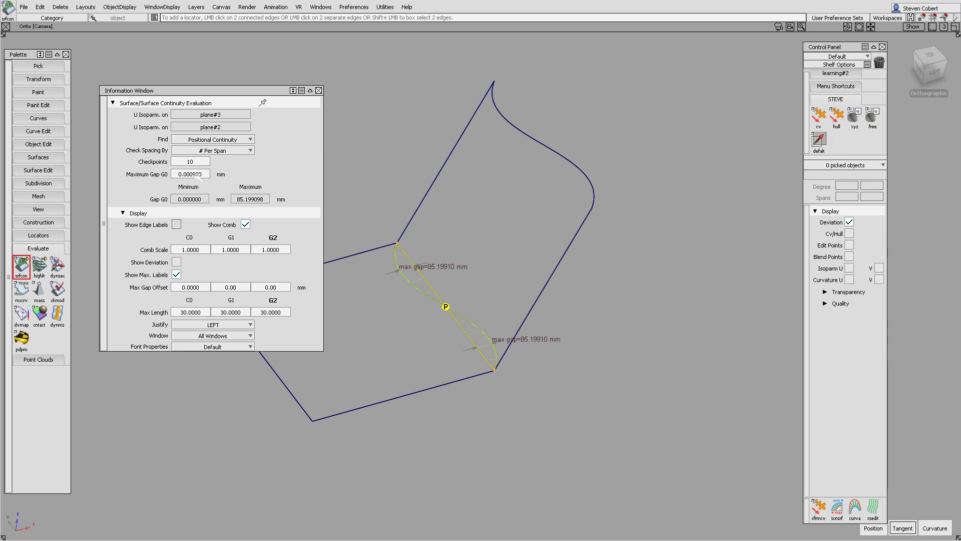
type("0")
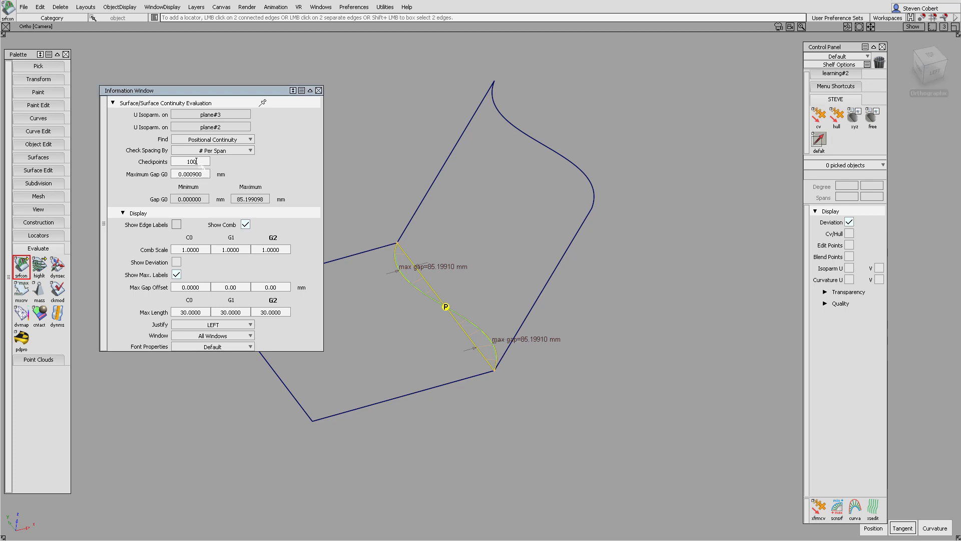
key("Return")
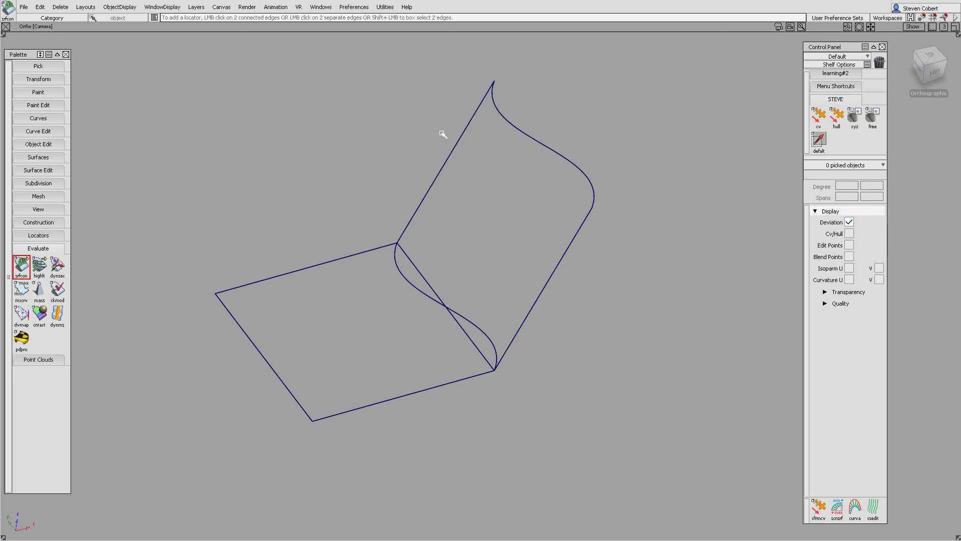
Set Curve Fit Checkpoints to 100 in the construction options of the A-CLASS preset
left_click(361, 7)
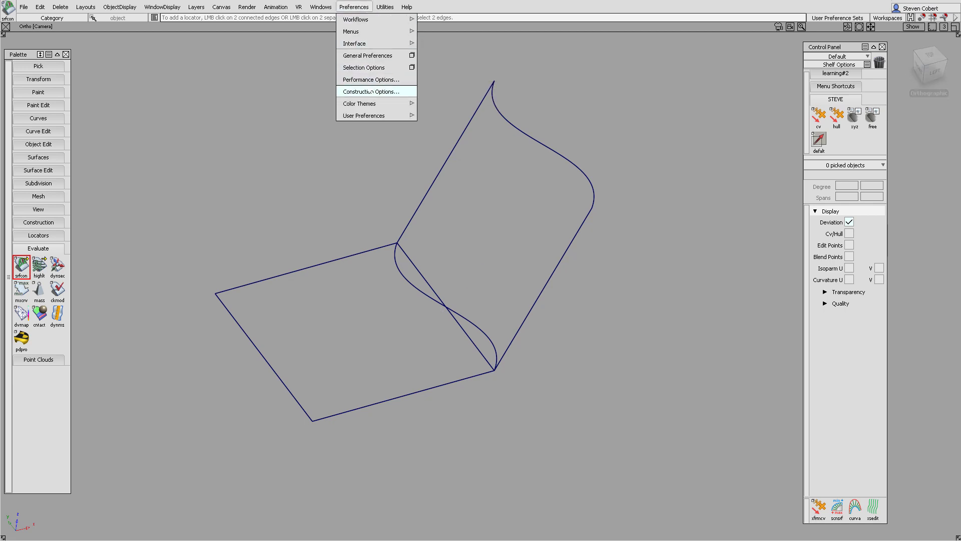
left_click(370, 92)
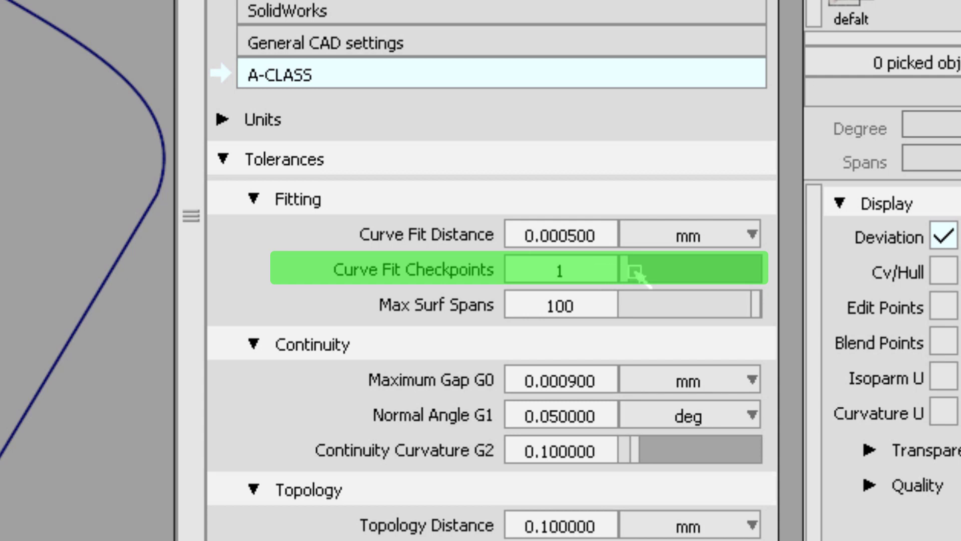
left_click_drag(629, 271, 779, 273)
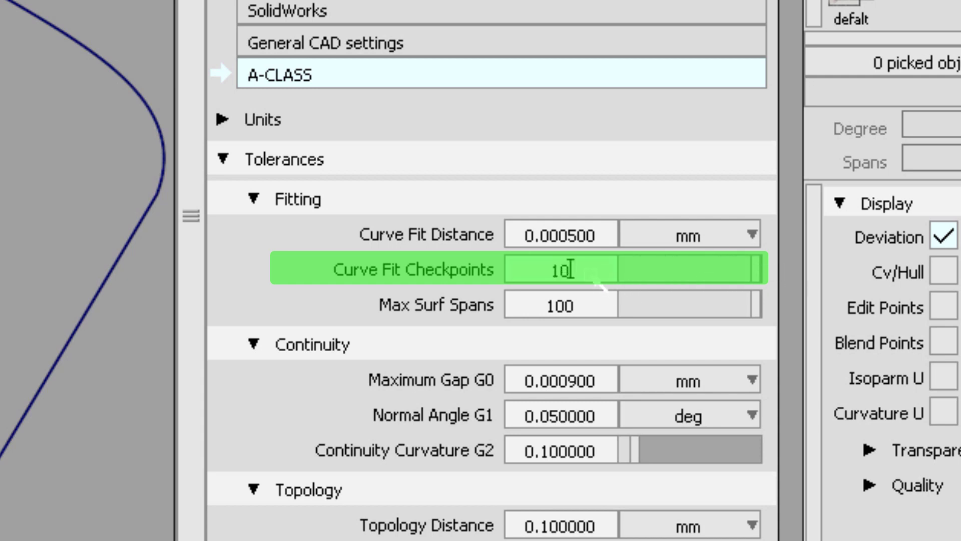
type("0")
key("Return")
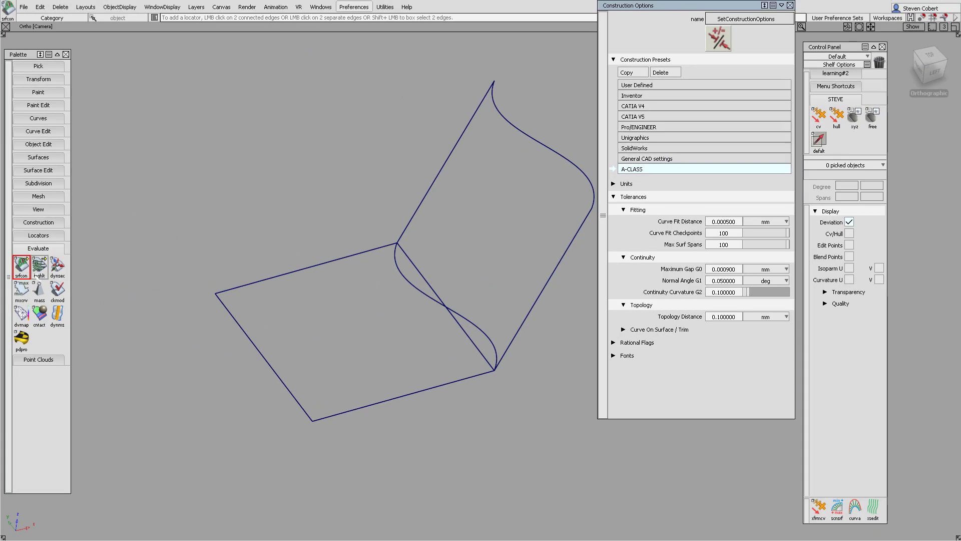
Run Surface Continuity again on the planes' shared edge with G0 Positional Continuity and # Per Span spacing
double_click(23, 268)
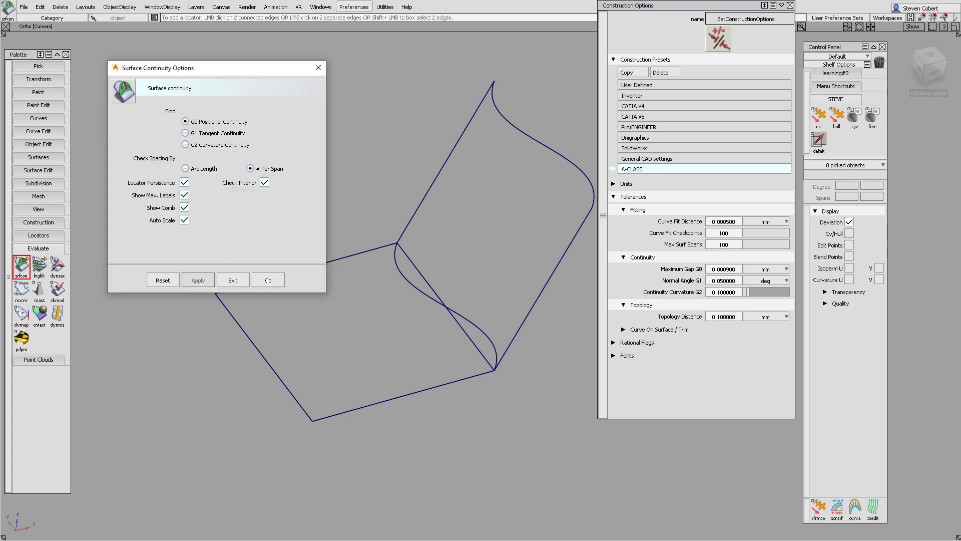
left_click(268, 279)
left_click(446, 307)
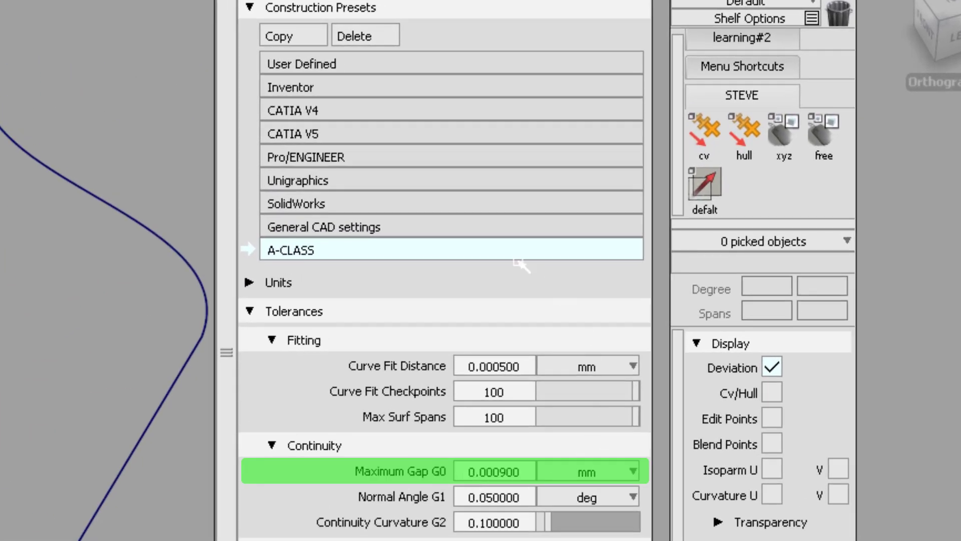
Compare the tolerances of the CATIA V5 construction preset with those of A-CLASS, leaving A-CLASS active
left_click(323, 140)
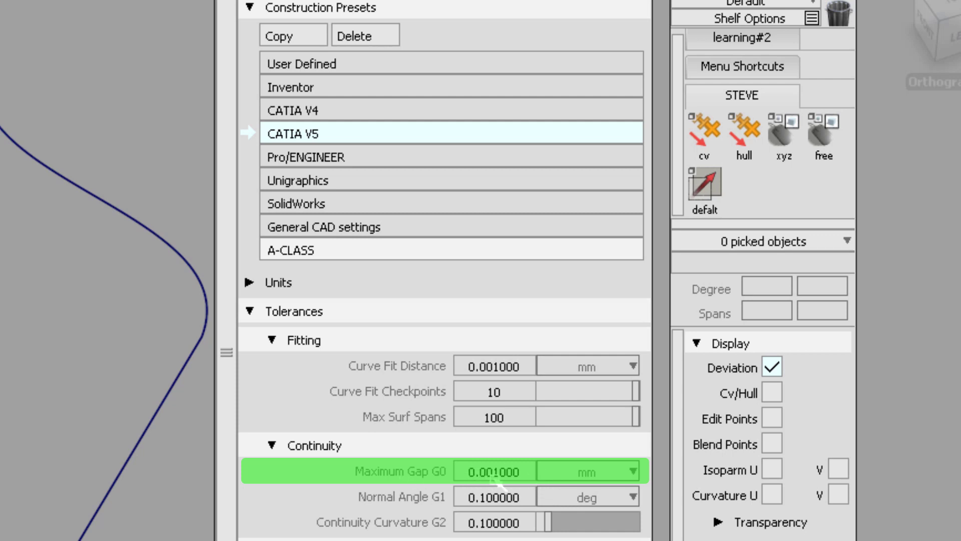
left_click(313, 250)
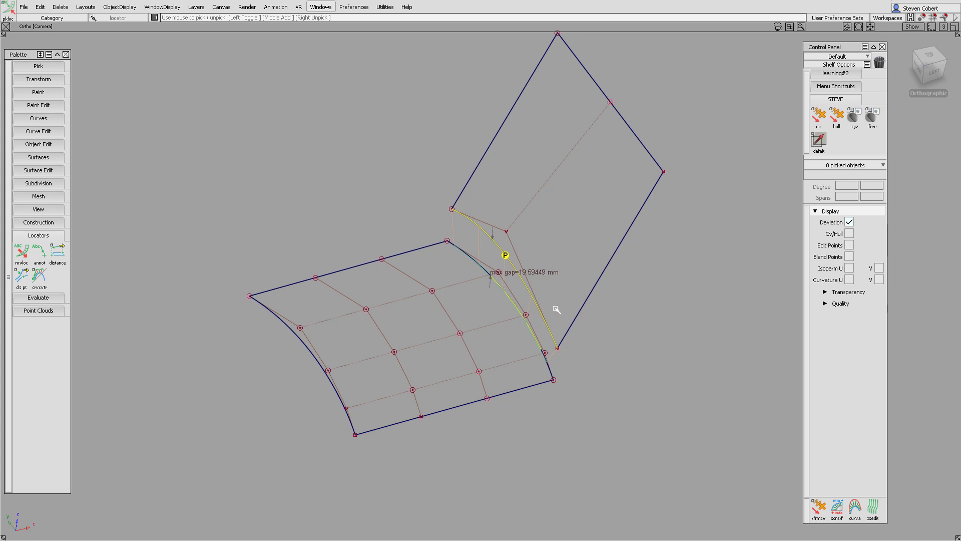
Open the deviation table to review the gap between the two surfaces
left_click(320, 7)
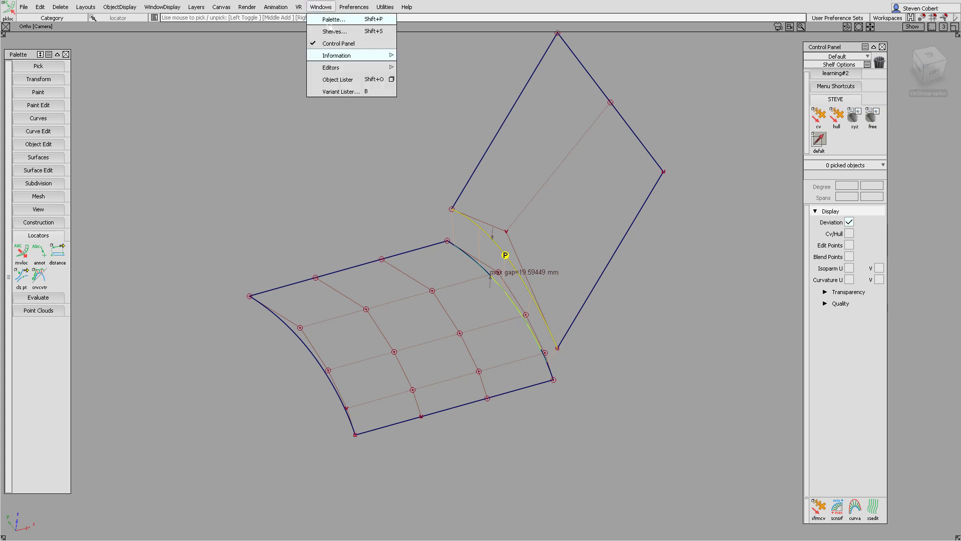
mouse_move(335, 55)
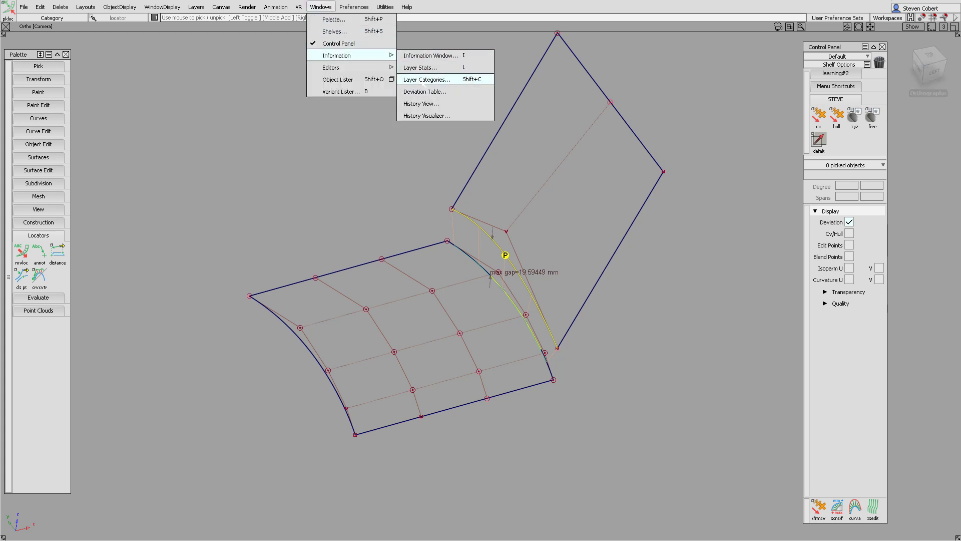
left_click(423, 92)
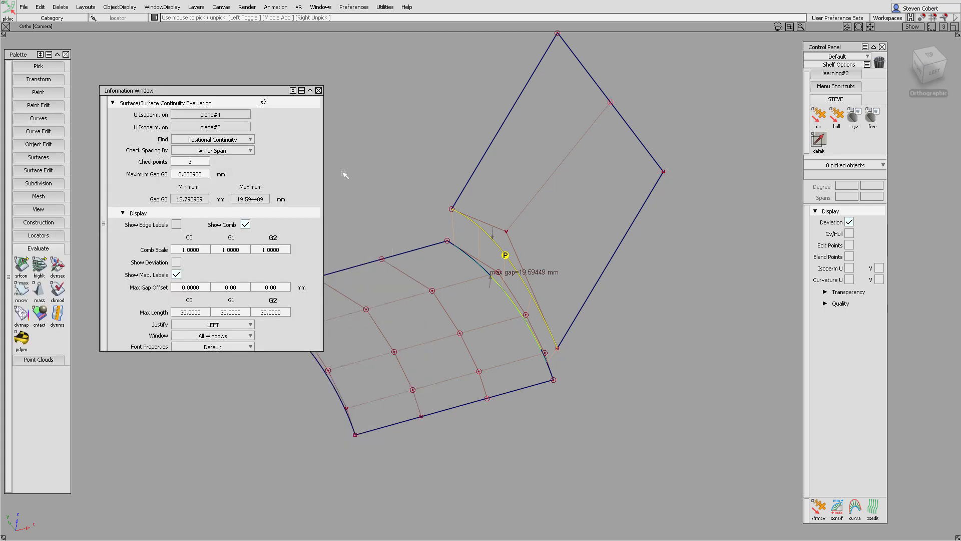
Set the continuity evaluation between the curved and upright surfaces to 100 checkpoints per span
left_click(191, 160)
type("100")
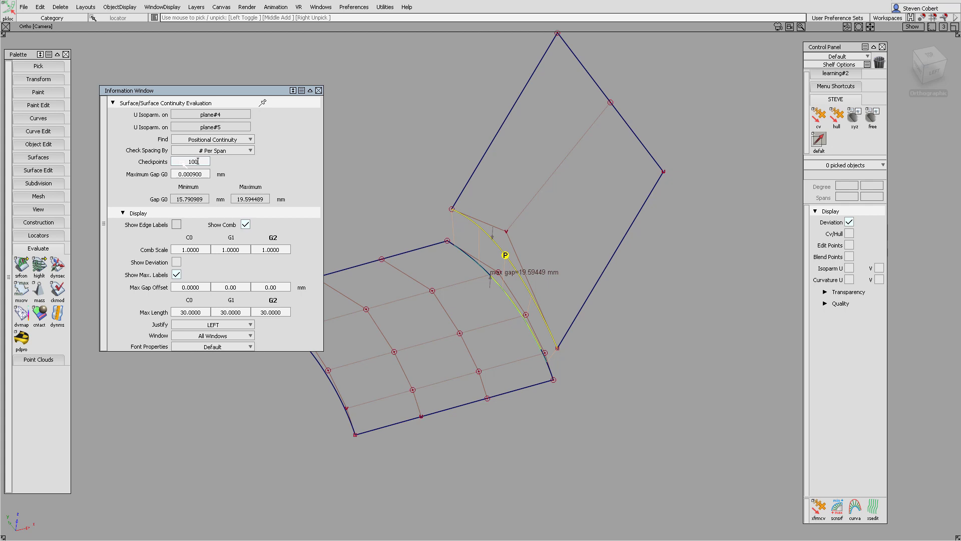
key("Return")
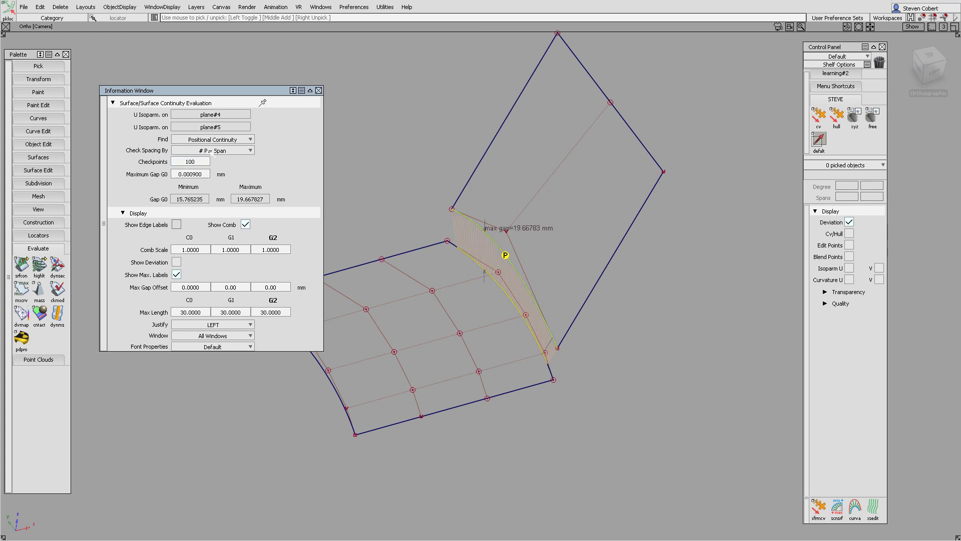
Try Arc Length as the check spacing for the gap evaluation and restore # Per Span
left_click(212, 151)
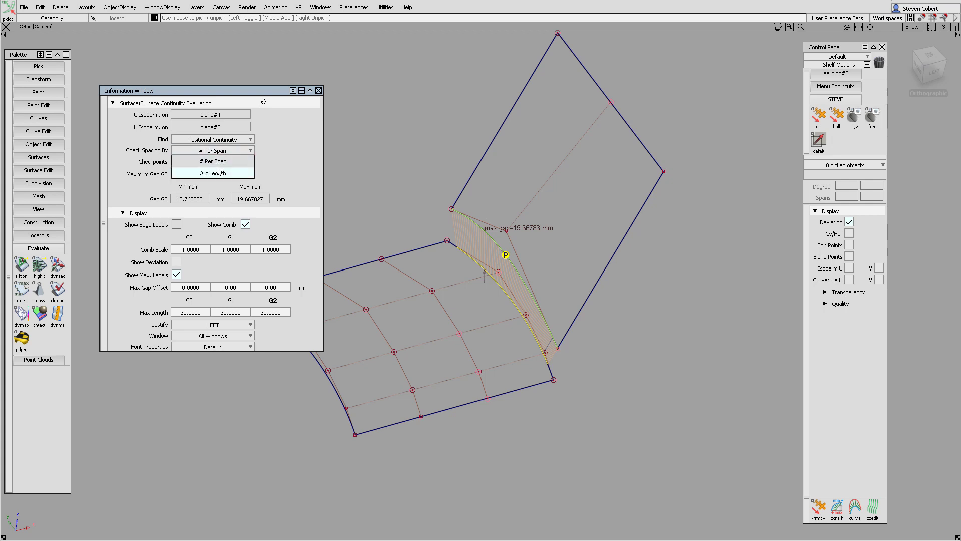
left_click(218, 174)
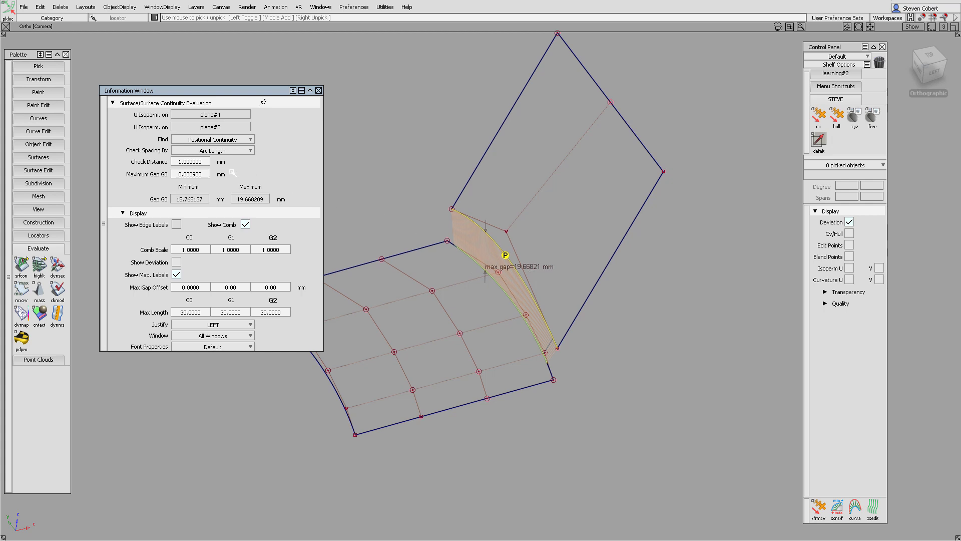
left_click(211, 150)
left_click(213, 161)
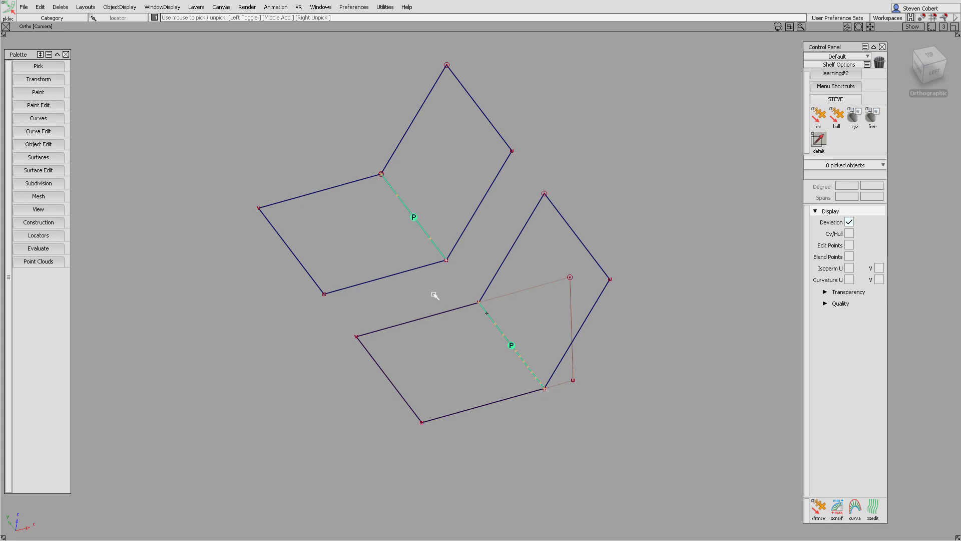
key("ctrl+5")
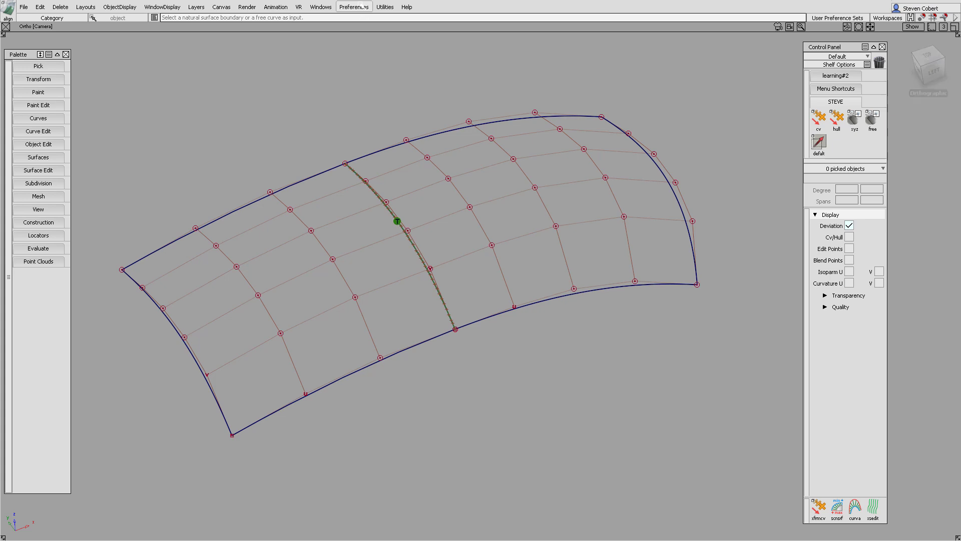
Open the construction options to review the tolerances behind the tangent continuity check
left_click(362, 6)
left_click(378, 92)
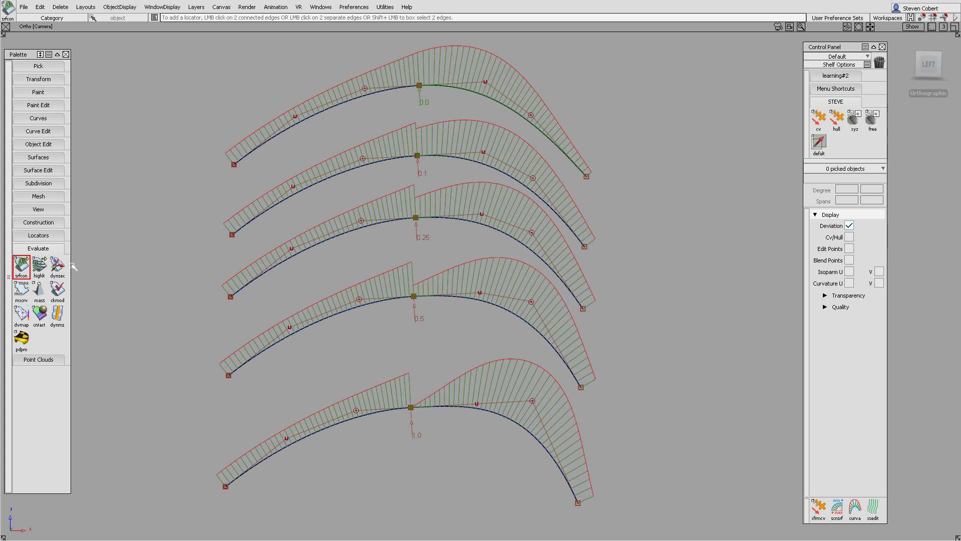
Start Curve Continuity with the Curvature display, Tangency Scale 10 and Curvature Scale 5
left_click(24, 261)
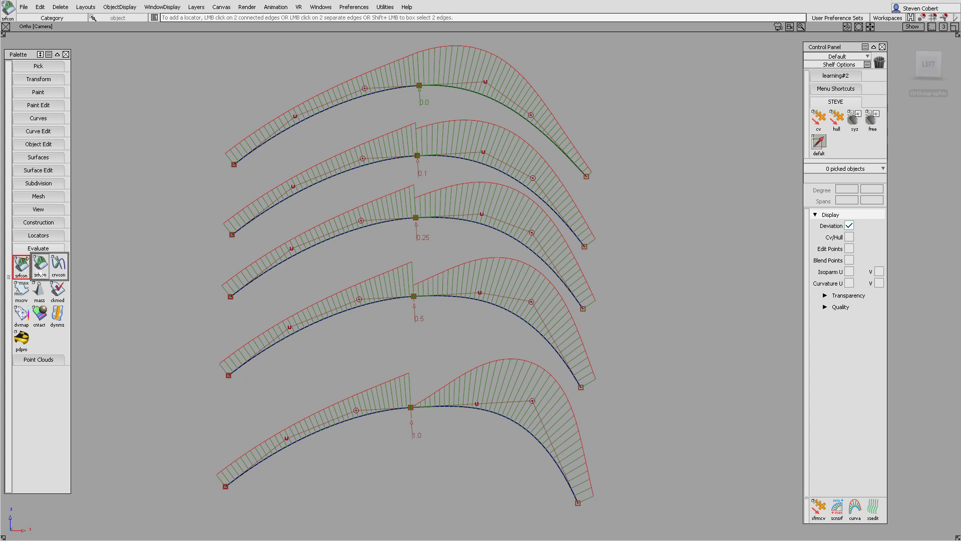
double_click(58, 265)
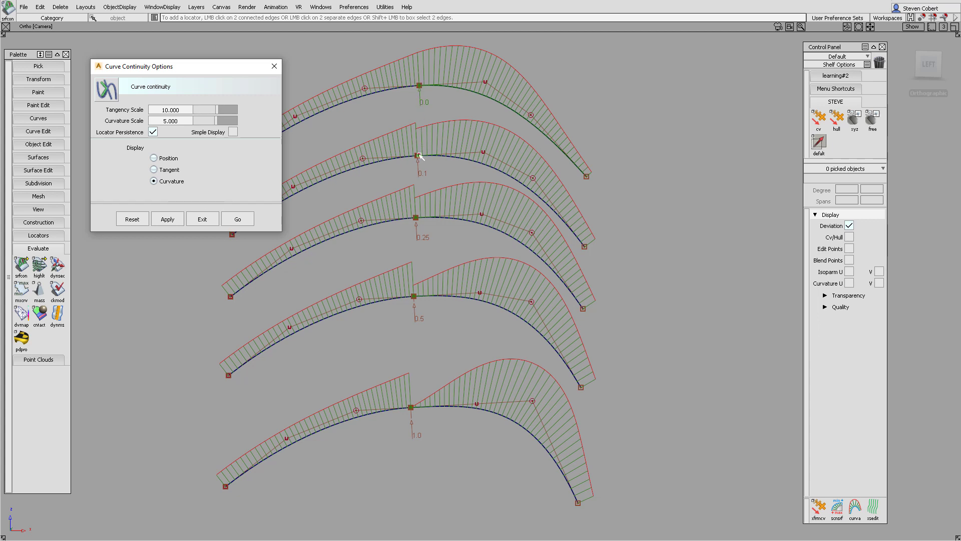
left_click(238, 219)
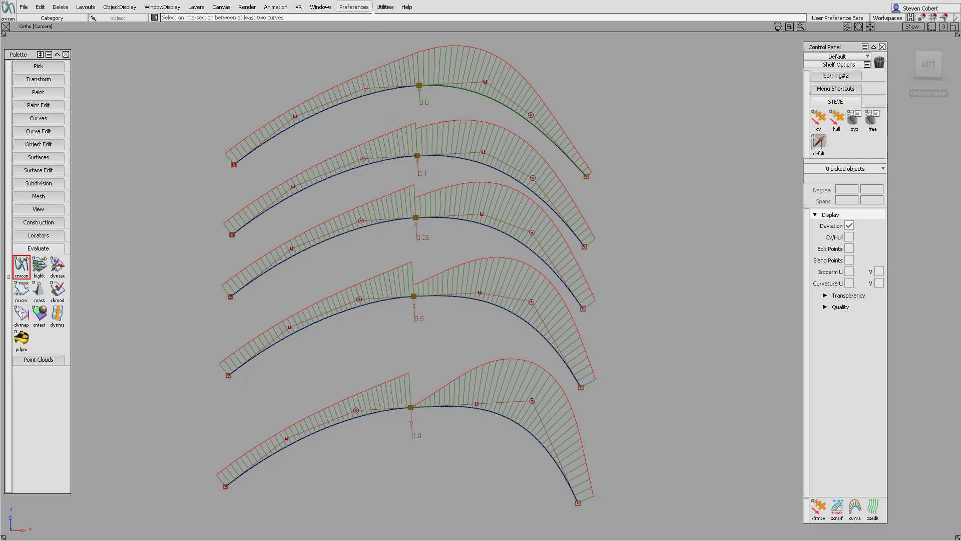
Open the construction options to review the Continuity Curvature G2 tolerance for the curve comparisons
left_click(354, 7)
left_click(388, 92)
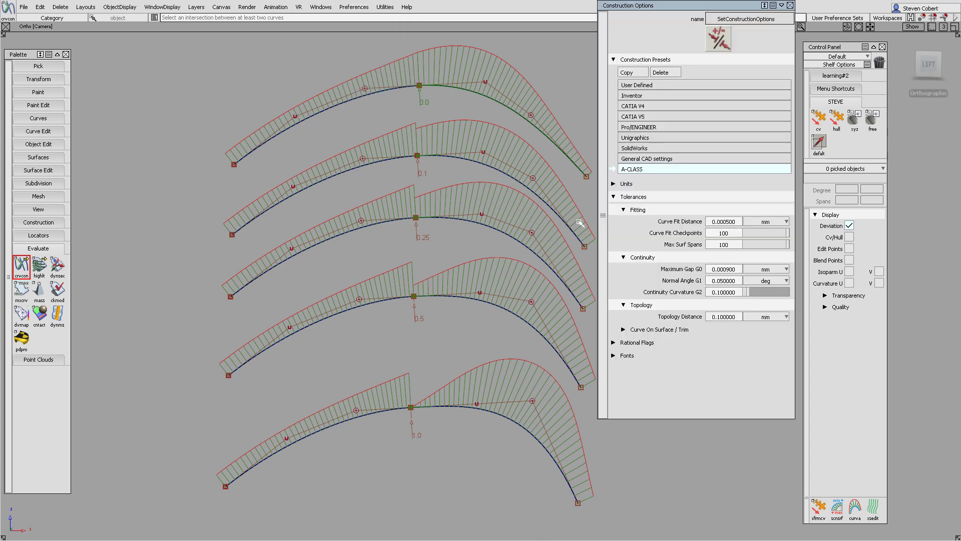
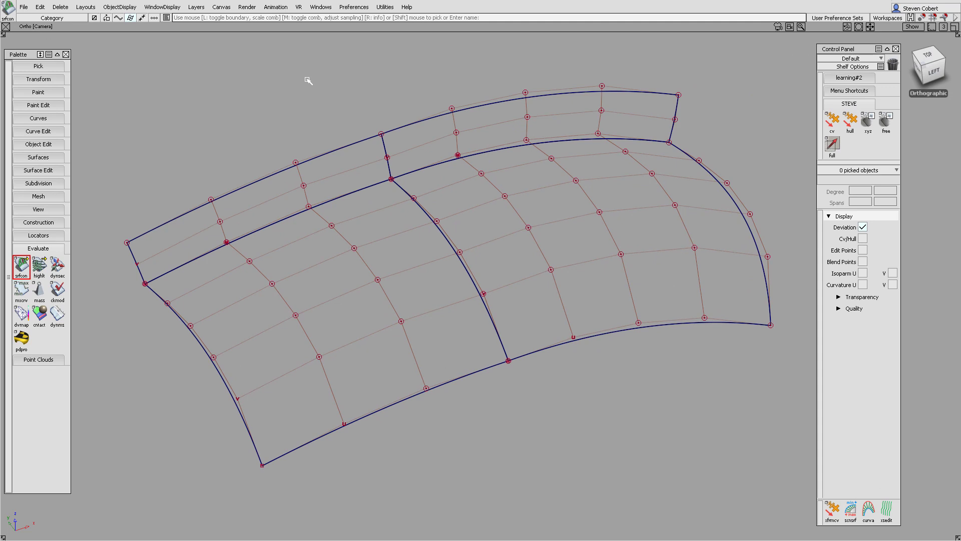
Run Check Model on the visible surfaces for Max. Gap Distance - G0 and highlight each flagged surface from the results
double_click(58, 290)
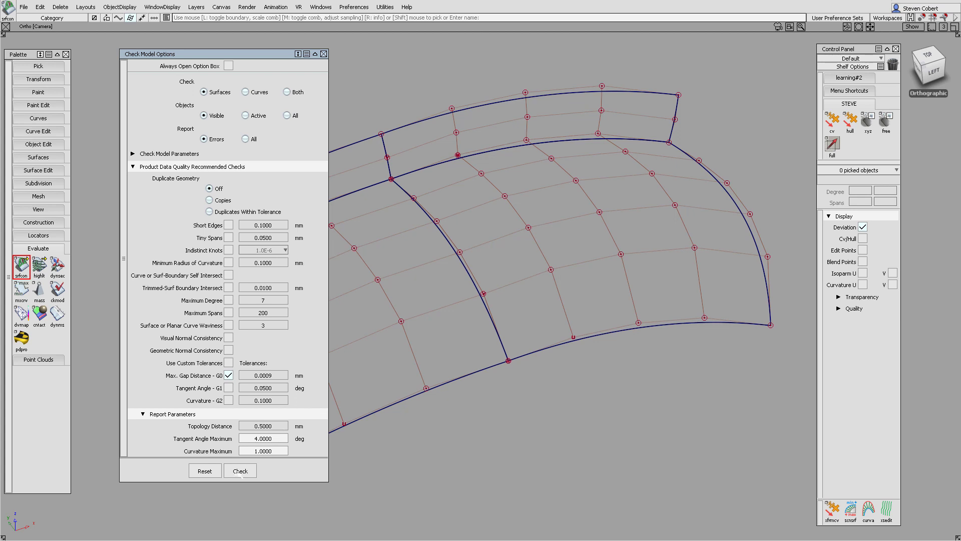
left_click(240, 472)
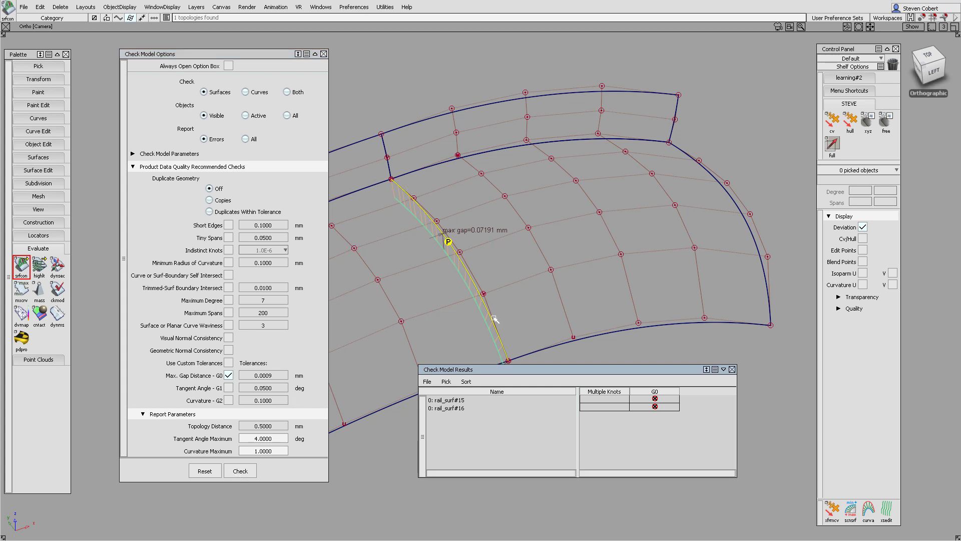
left_click(515, 400)
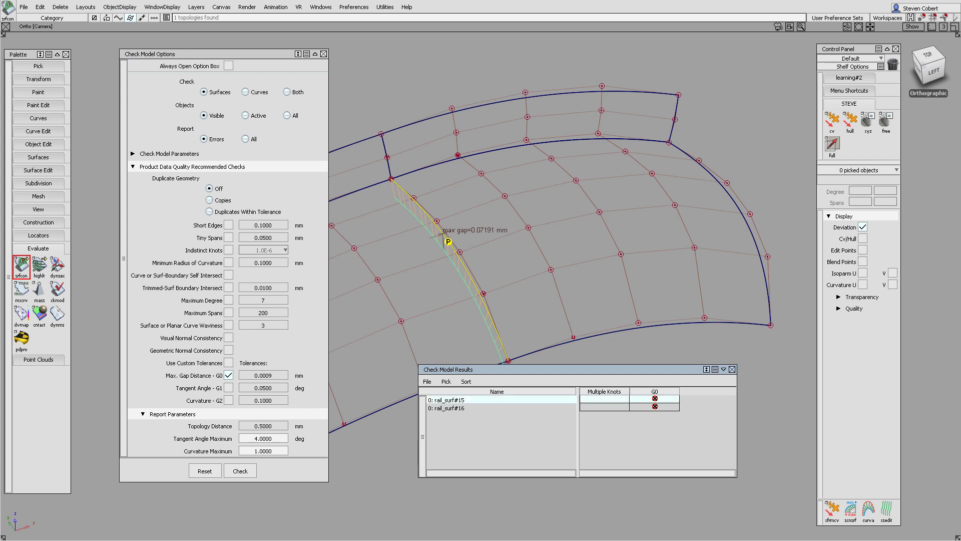
left_click(470, 408)
left_click(470, 401)
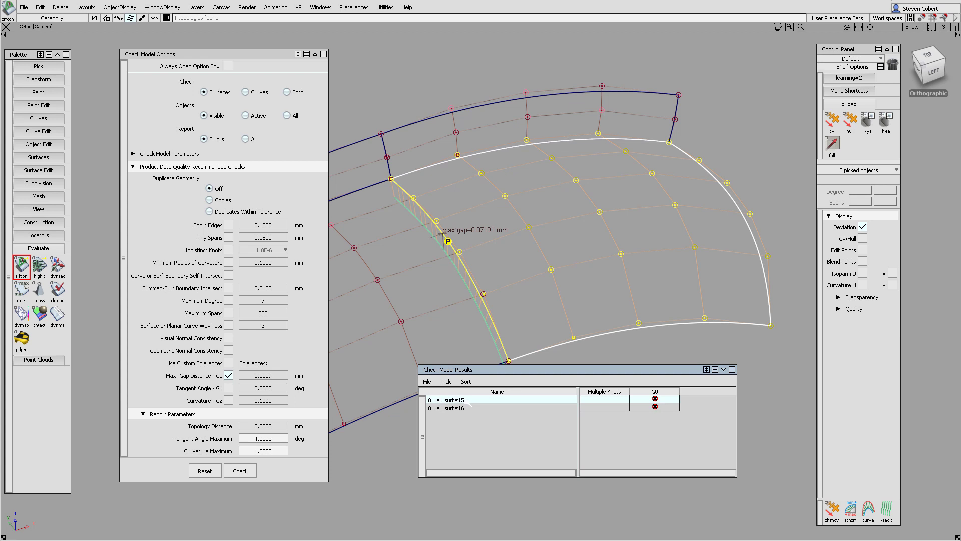
left_click(470, 408)
left_click(470, 400)
left_click(732, 370)
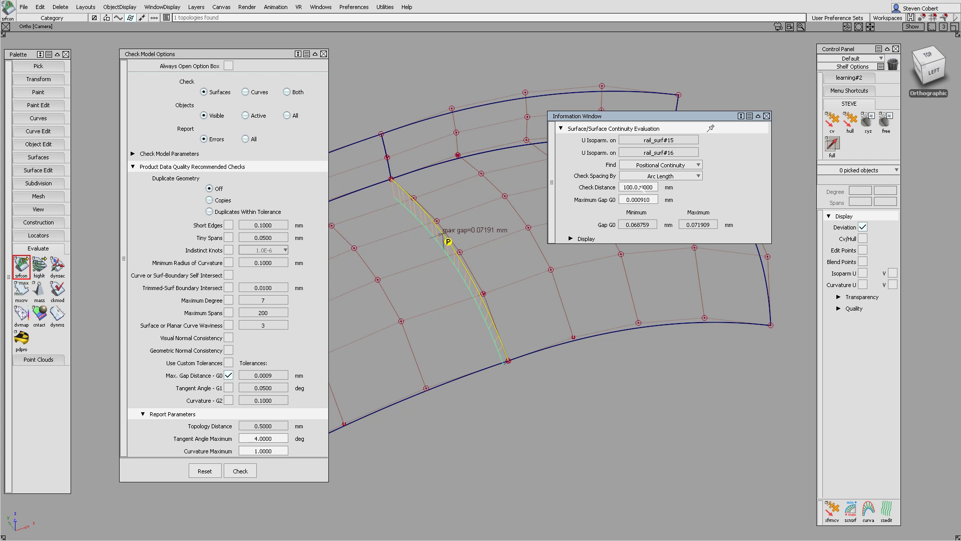
Review the check spacing choices for the gap evaluation, keep Arc Length, and clear the check locator
left_click(679, 177)
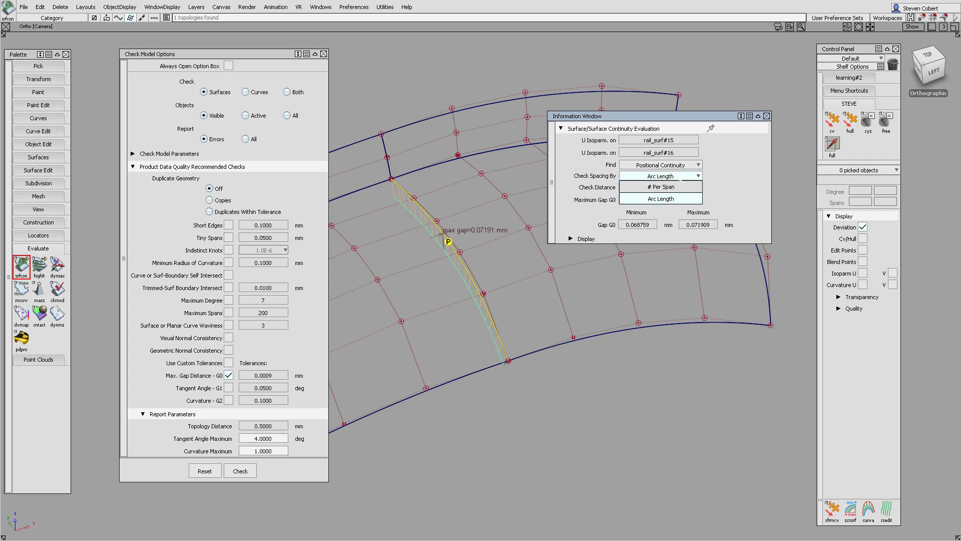
left_click(680, 184)
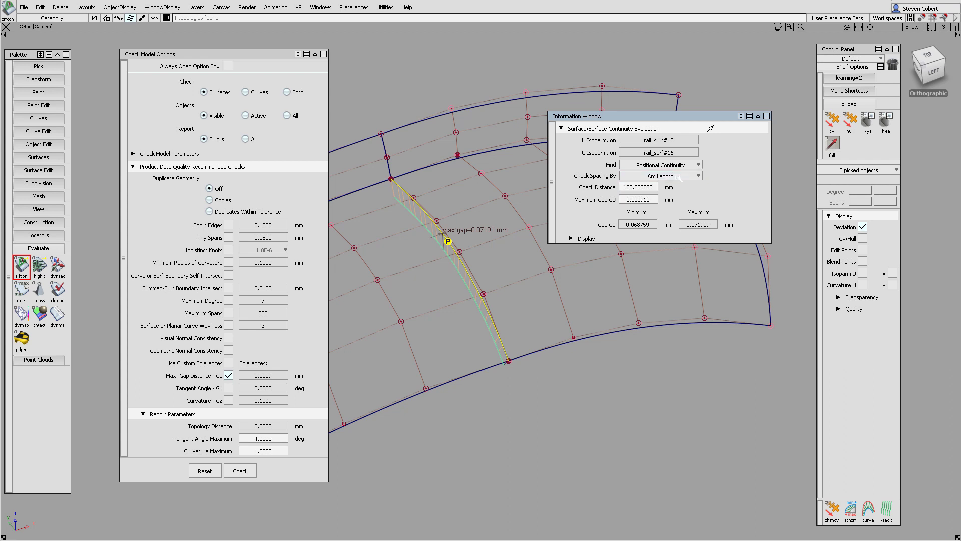
left_click(766, 116)
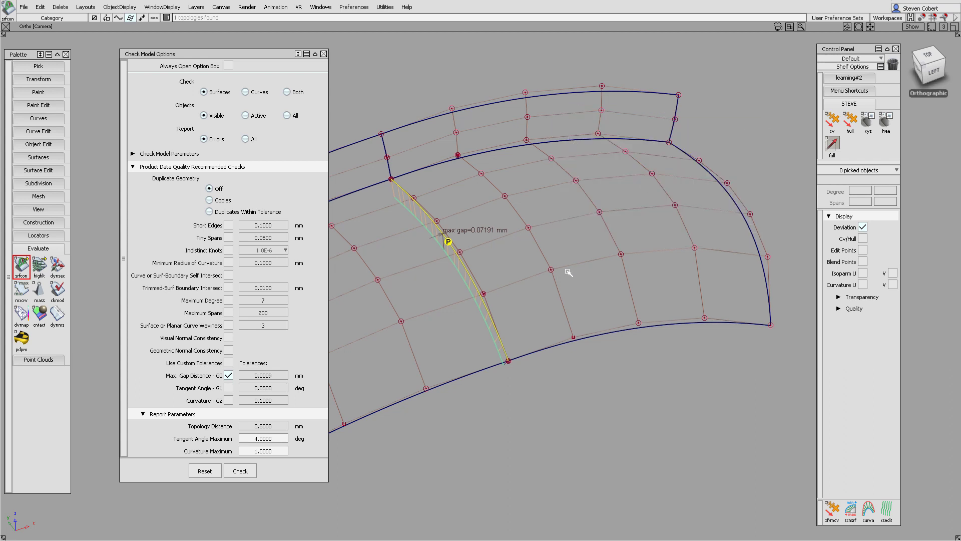
right_click_drag(568, 273, 540, 261, "ctrl+shift")
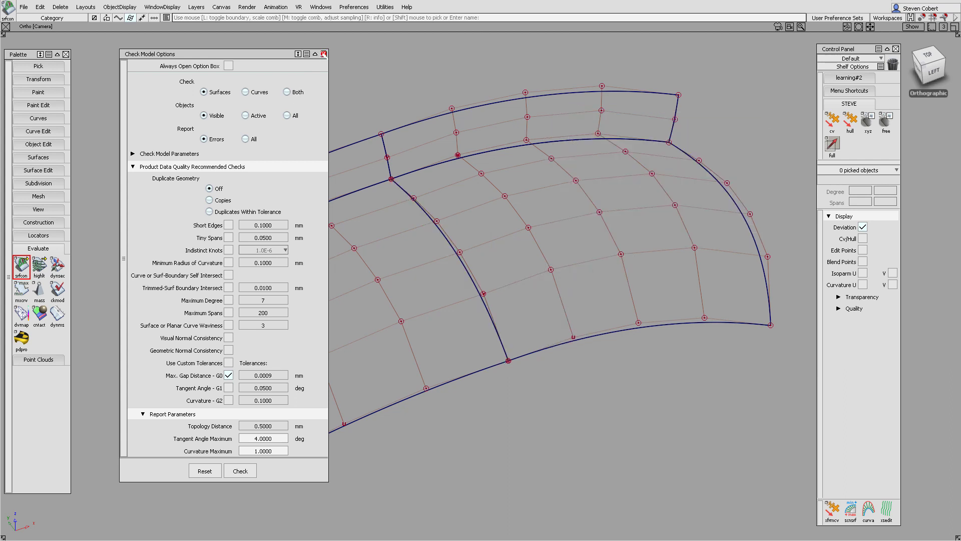
left_click(324, 54)
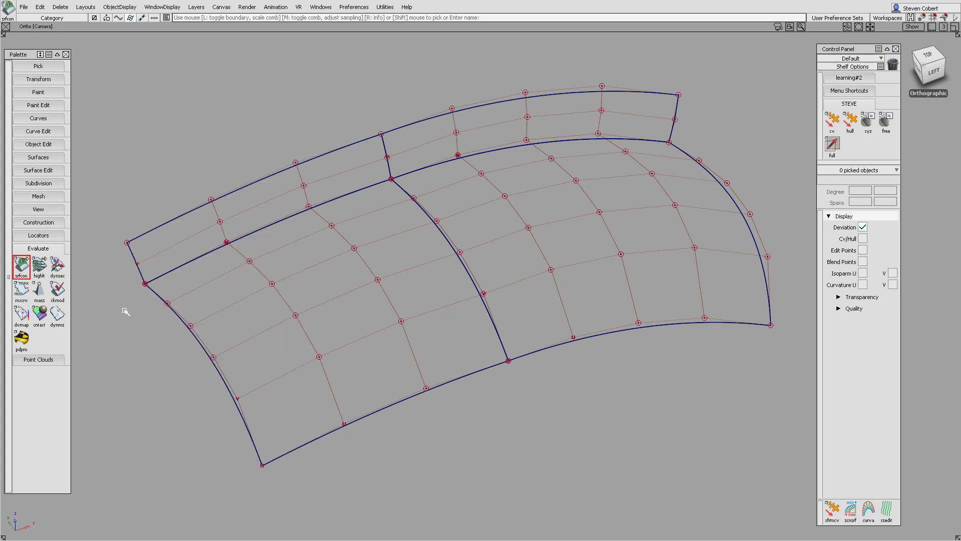
Set Surface Continuity to # Per Span spacing, evaluate the edge between the left upper strip and main surface, and clear the locator
double_click(22, 268)
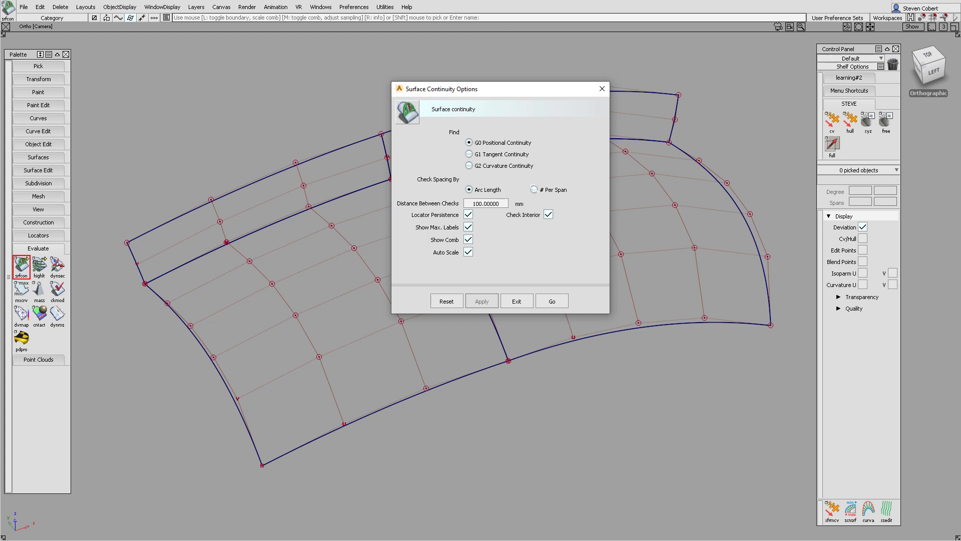
left_click(534, 190)
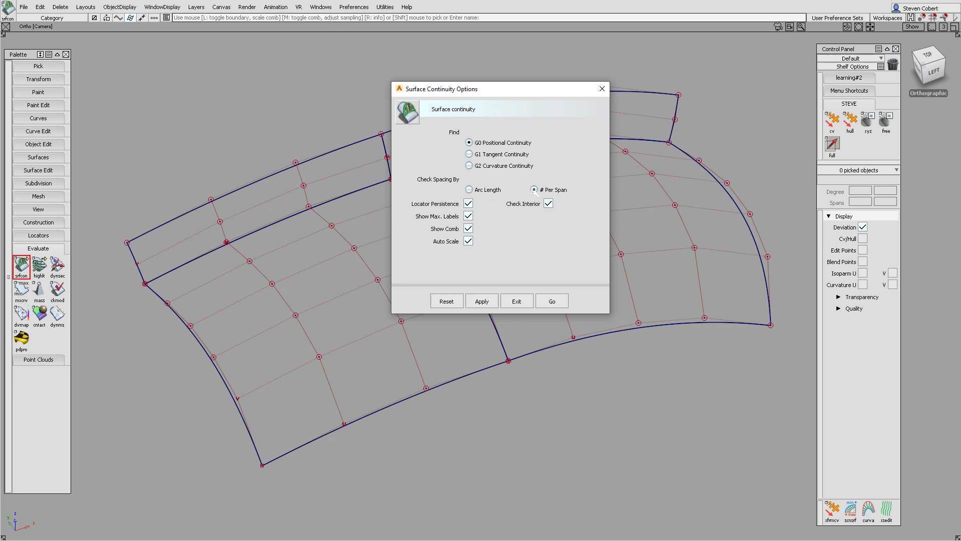
left_click(552, 301)
left_click(329, 203)
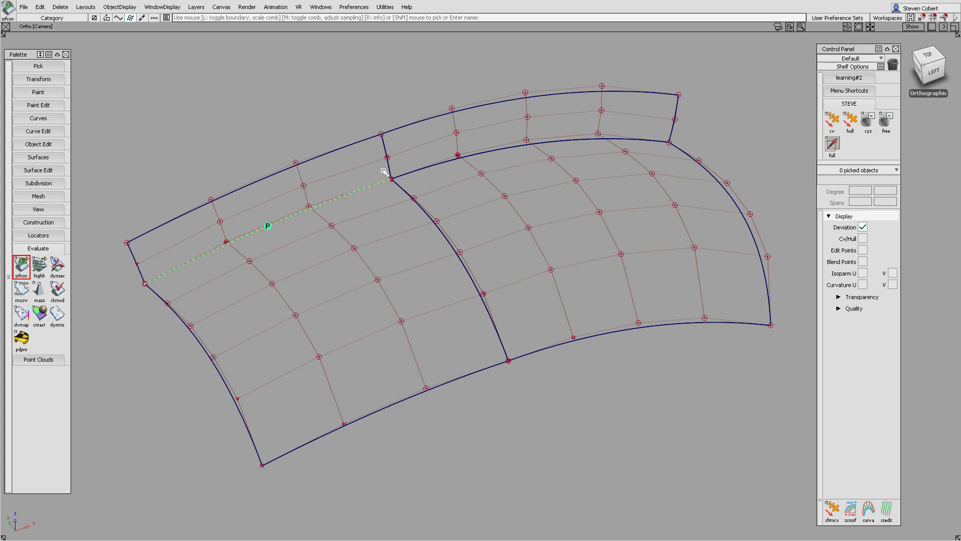
middle_click_drag(304, 272, 276, 261, "ctrl+shift")
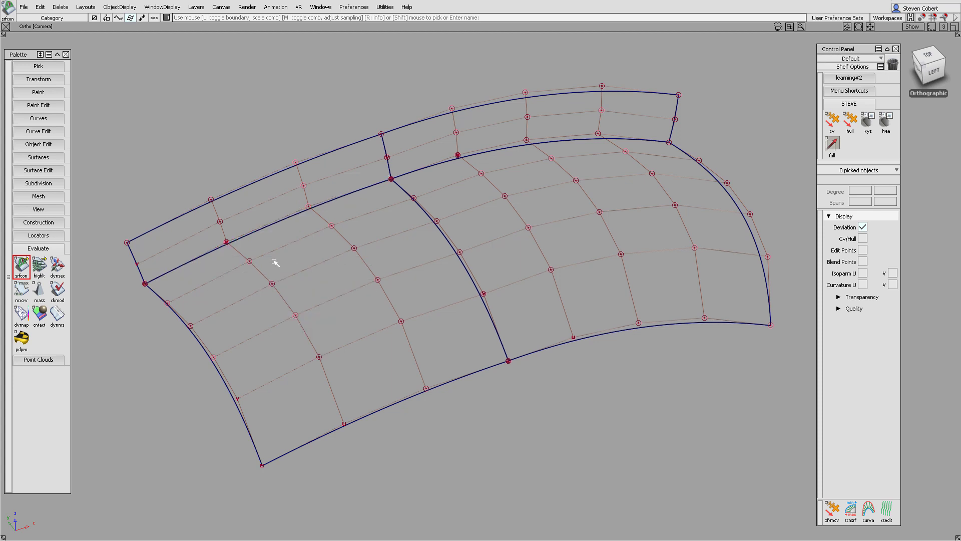
Rerun the Check Model G0 gap check on the visible surfaces with the # Per Span spacing
double_click(57, 290)
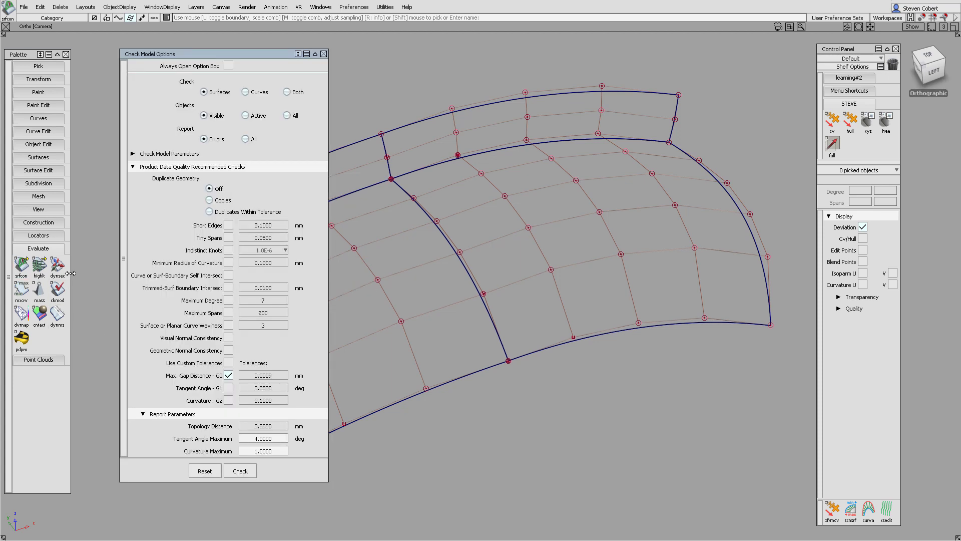
left_click(237, 470)
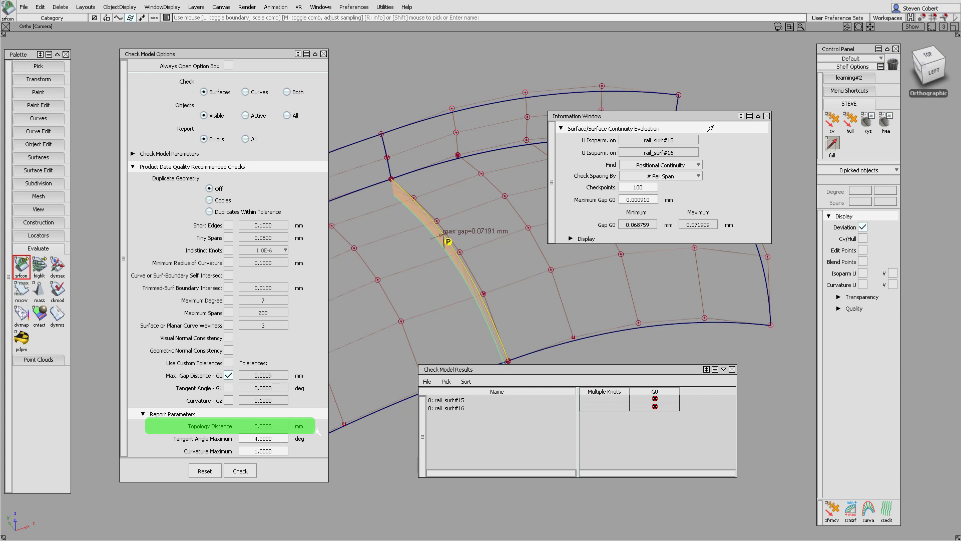
Open the construction options to compare their tolerances with Check Model, briefly turning Use Custom Tolerances on and off
left_click(354, 7)
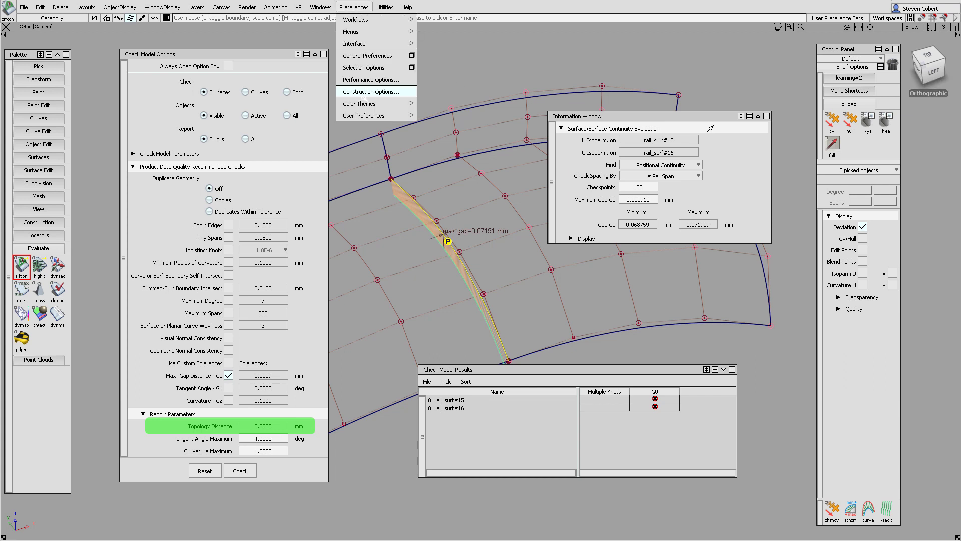
left_click(366, 92)
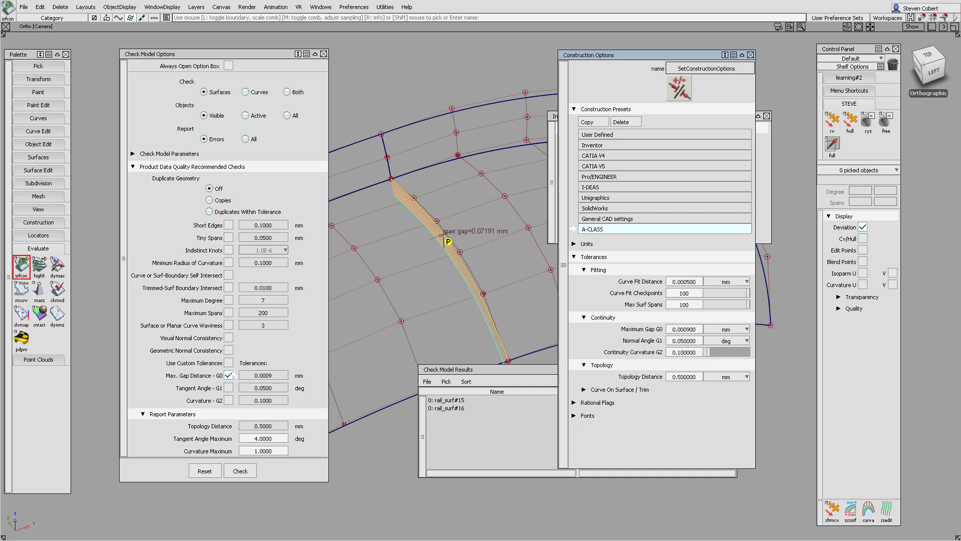
left_click(229, 363)
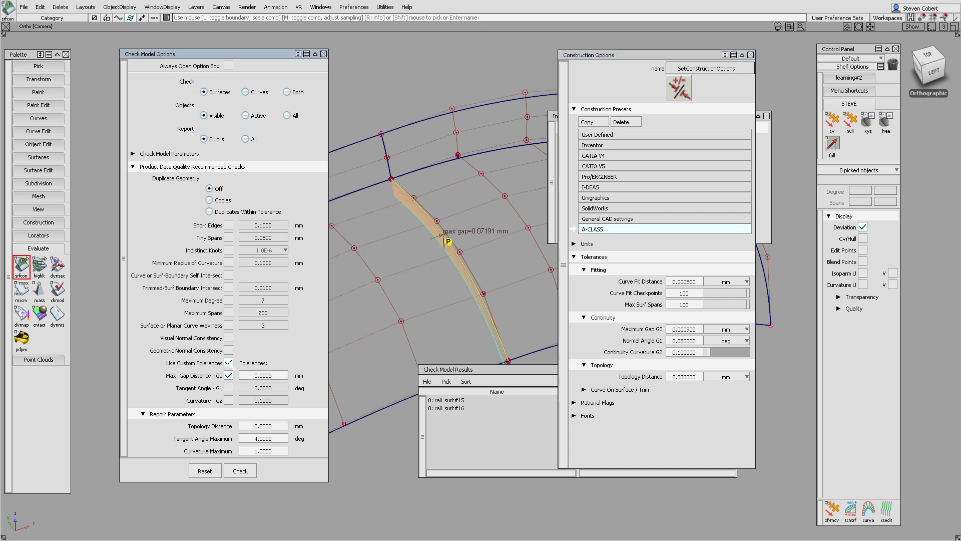
left_click(229, 363)
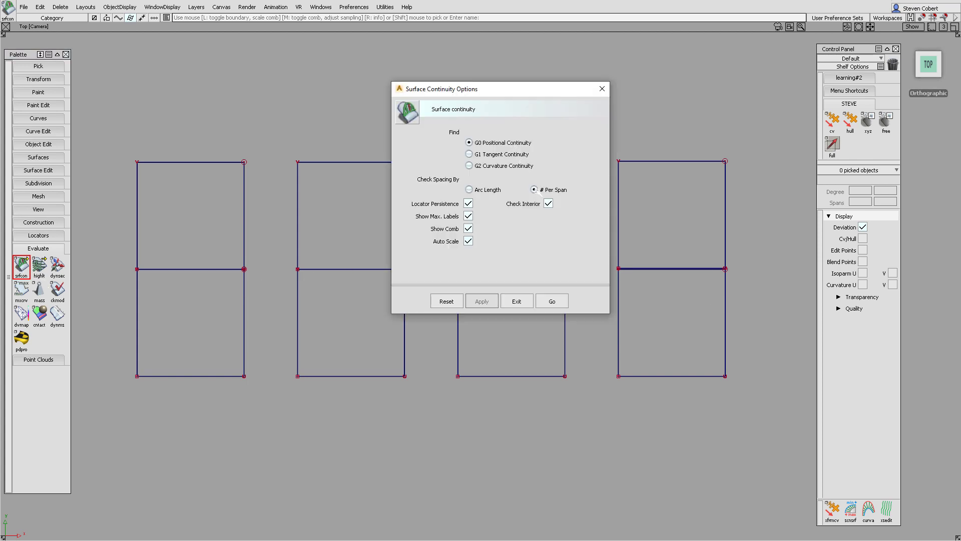
Evaluate G0 positional continuity along the shared edges of the four plane pairs using # Per Span, and clear the locators
left_click(553, 301)
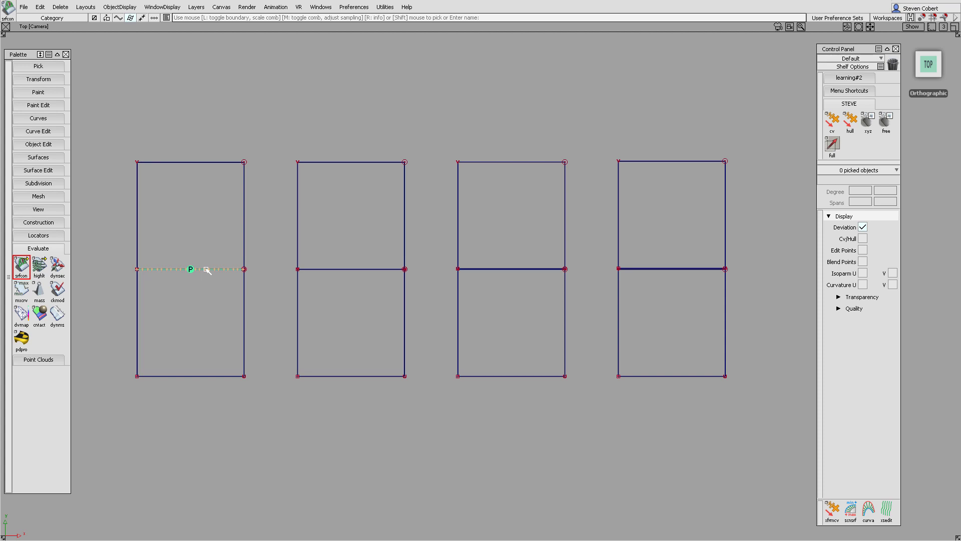
left_click(352, 270)
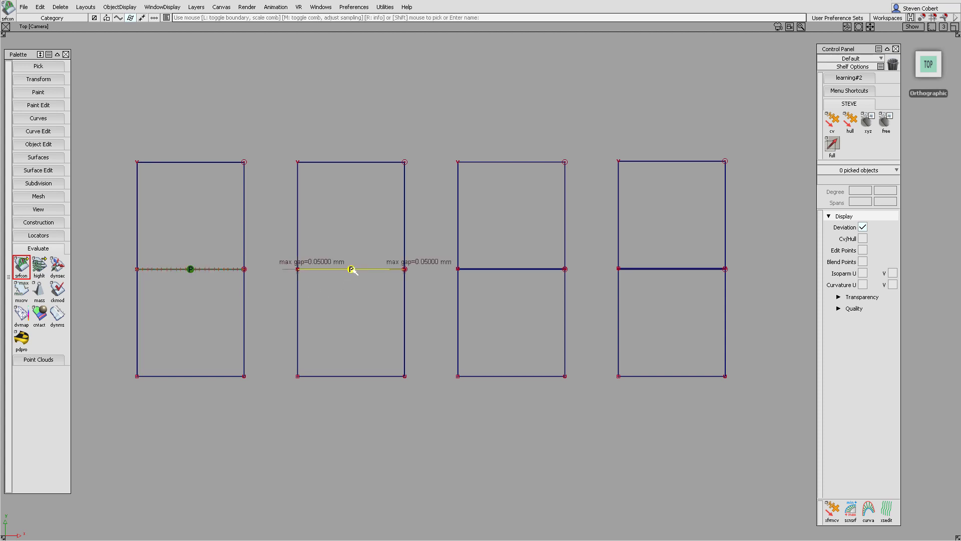
left_click(498, 269)
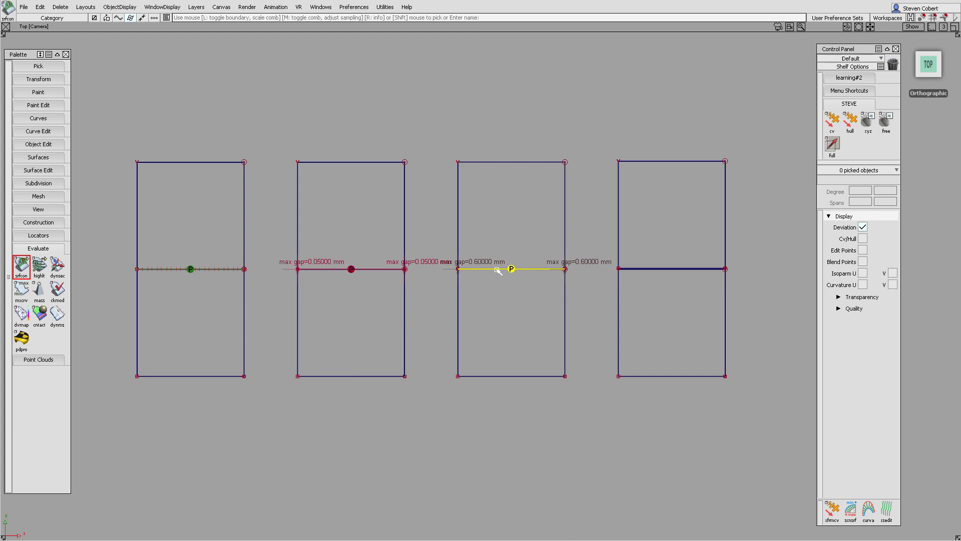
left_click(640, 269)
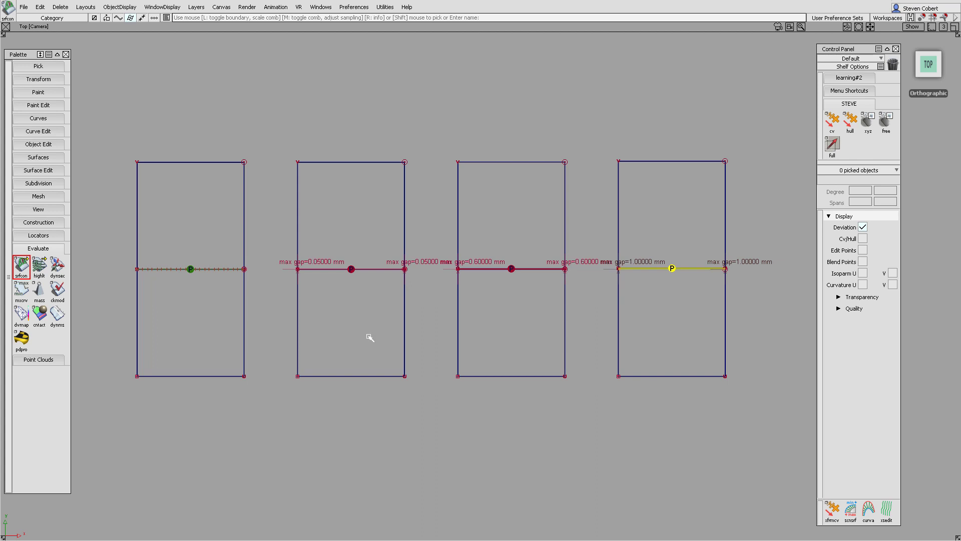
middle_click_drag(369, 336, 340, 326, "ctrl+shift")
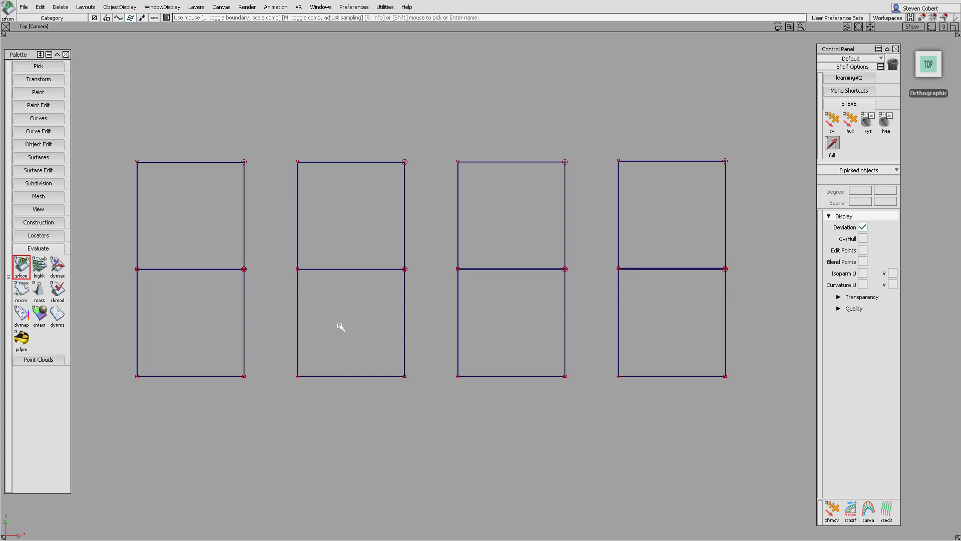
Run Check Model on the visible plane pairs for Max. Gap Distance - G0 and close its options
double_click(58, 291)
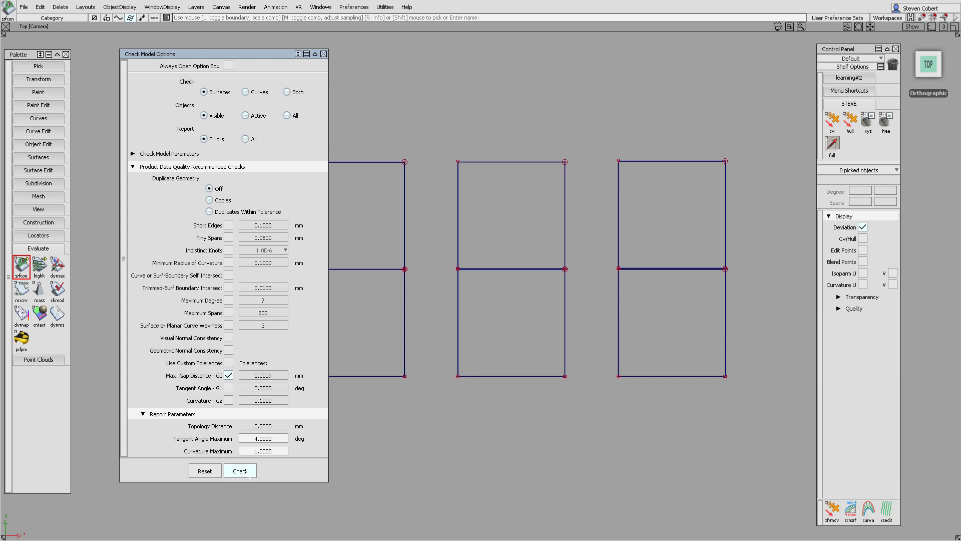
left_click(246, 472)
left_click_drag(260, 54, 260, 75)
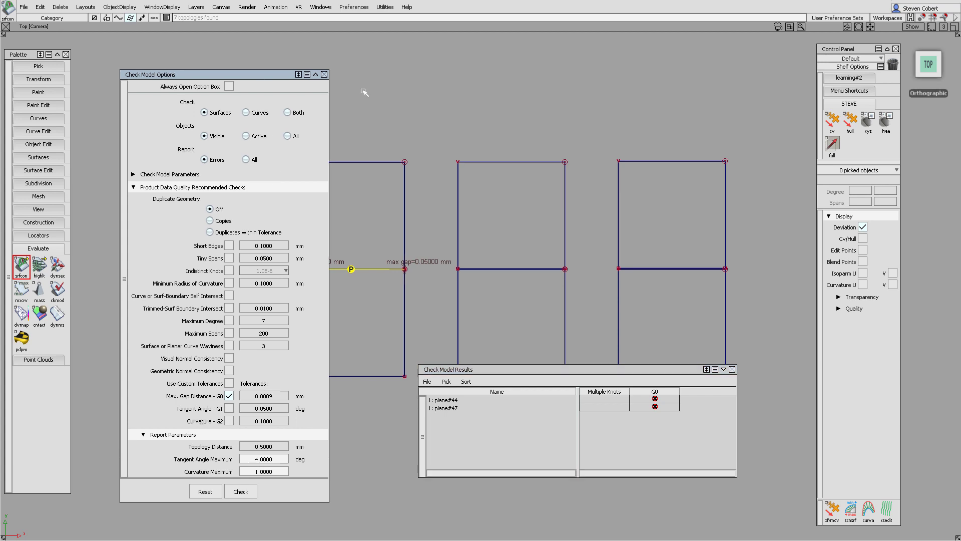
left_click(325, 75)
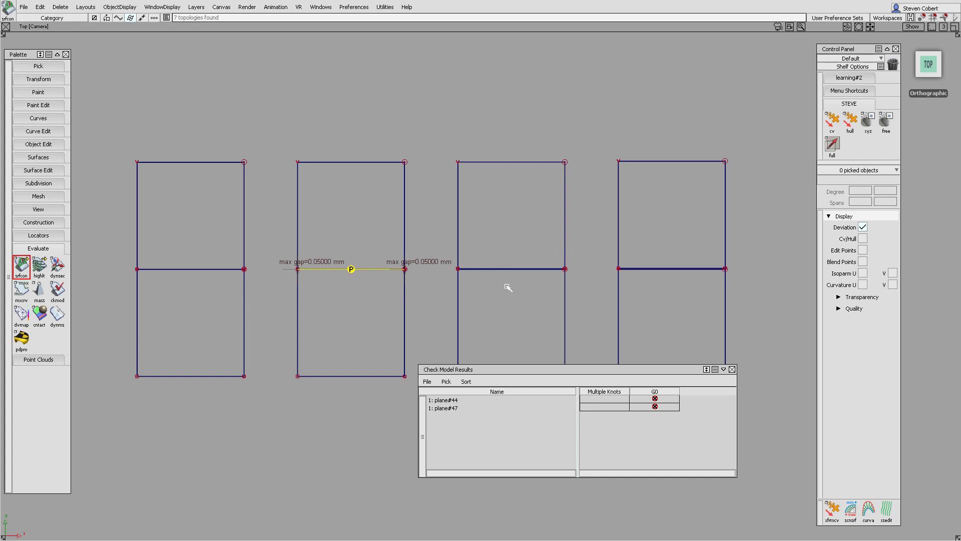
Enable custom tolerances in Check Model, set the Topology Distance to 0.7 mm, and rerun the check on the plane pairs
left_click(57, 289)
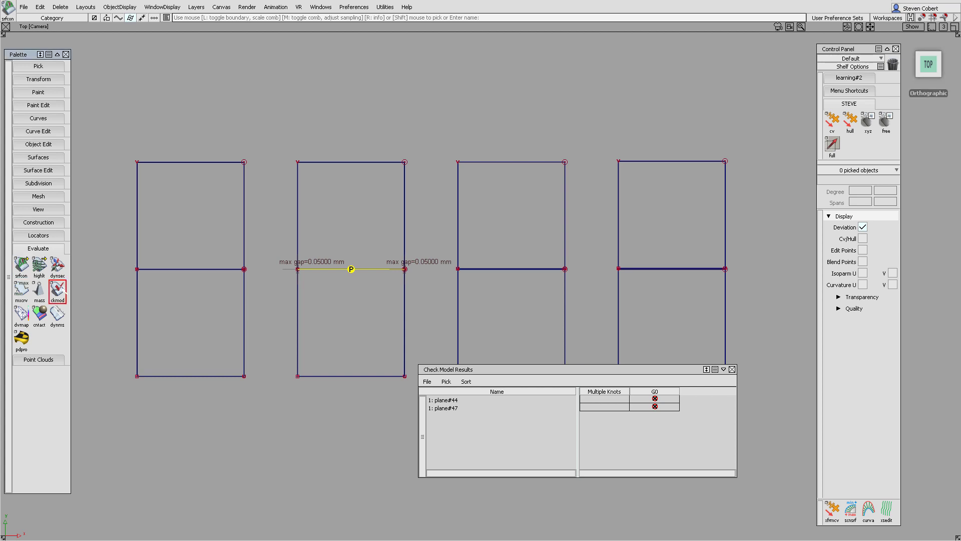
double_click(58, 290)
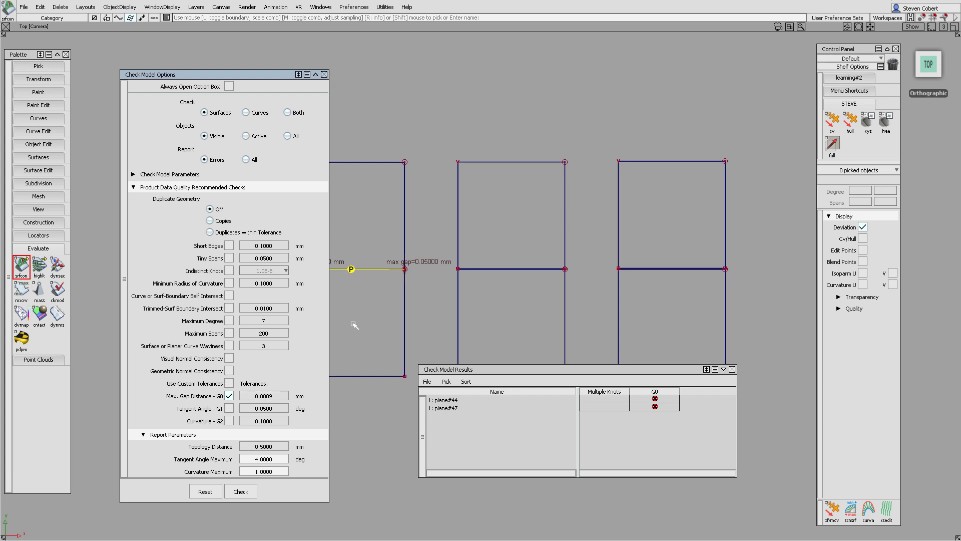
left_click(229, 383)
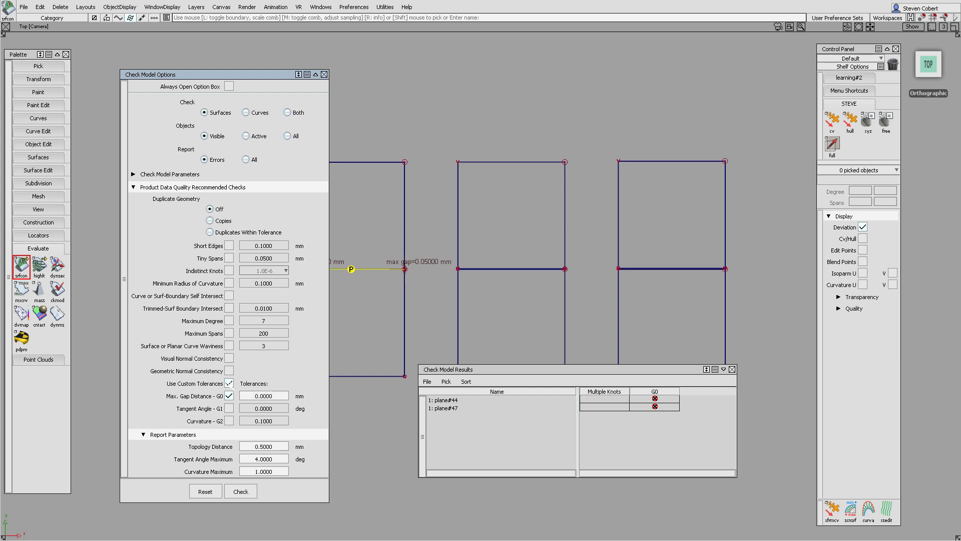
left_click(273, 446)
type("0.7")
key("Return")
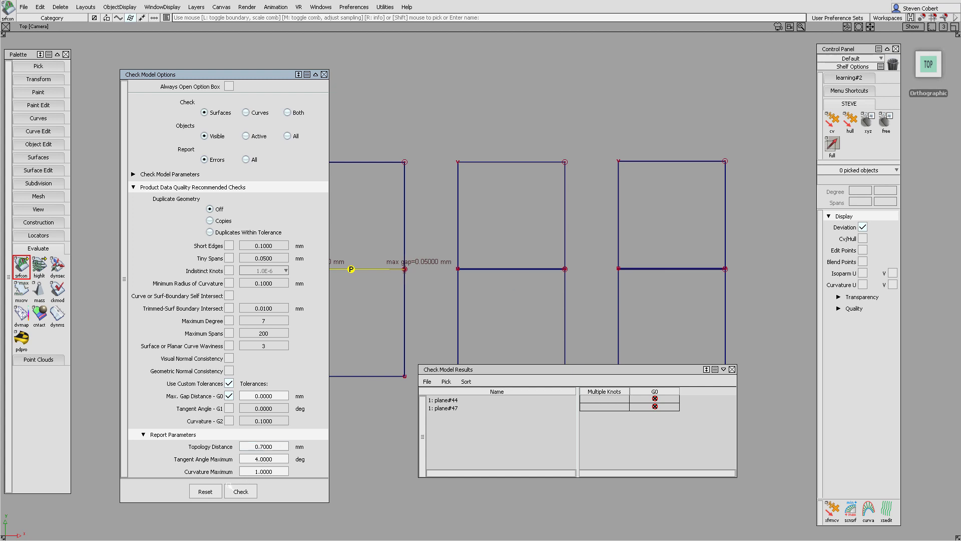
left_click(240, 491)
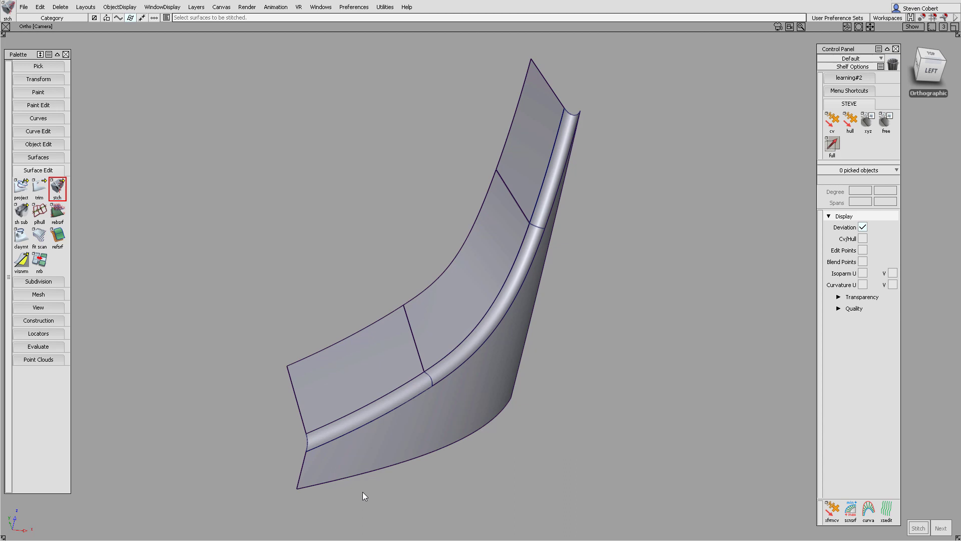
Stitch all the visible surfaces into a single shell, keeping Use construction options enabled in the Stitch settings
double_click(59, 188)
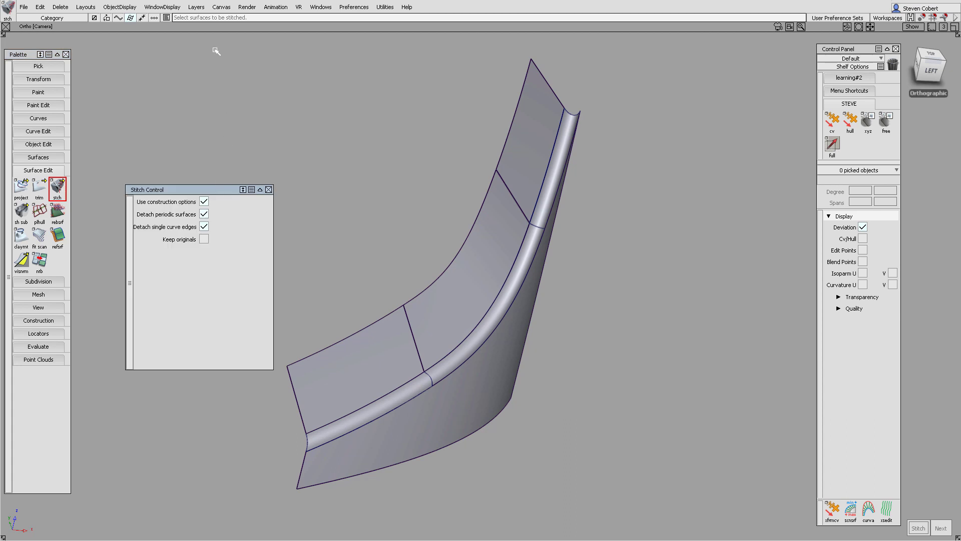
left_click_drag(217, 51, 703, 489)
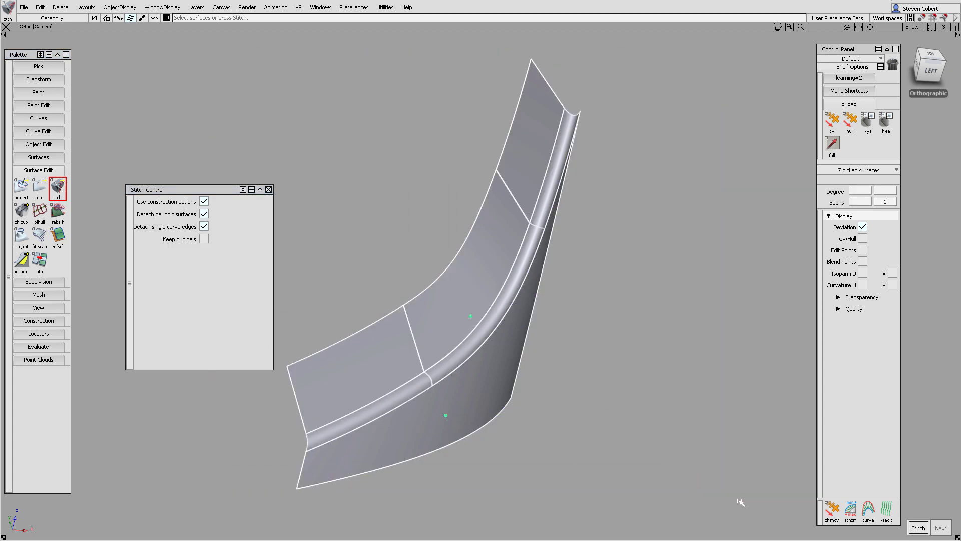
key("Return")
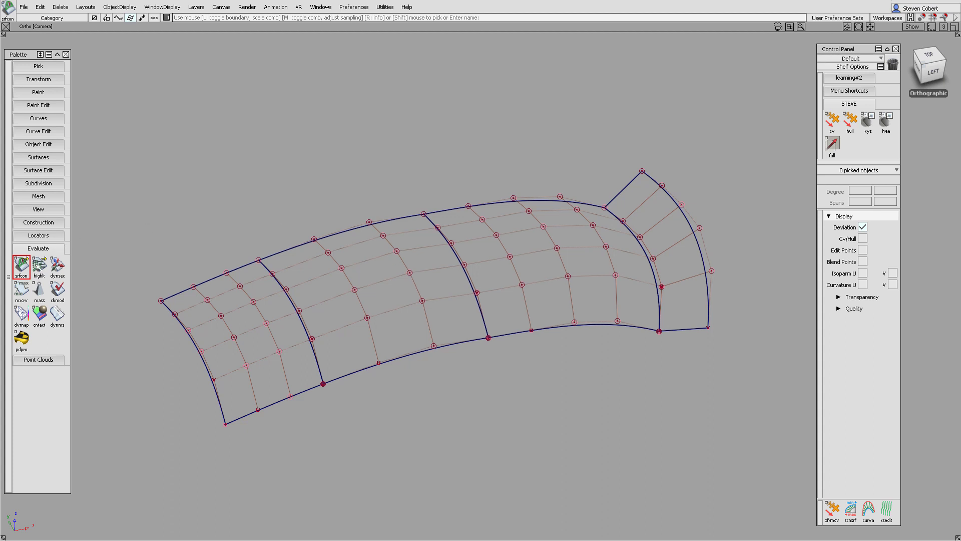
Evaluate G1 tangent continuity with # Per Span spacing along the three shared edges between the four adjoining surfaces
double_click(25, 268)
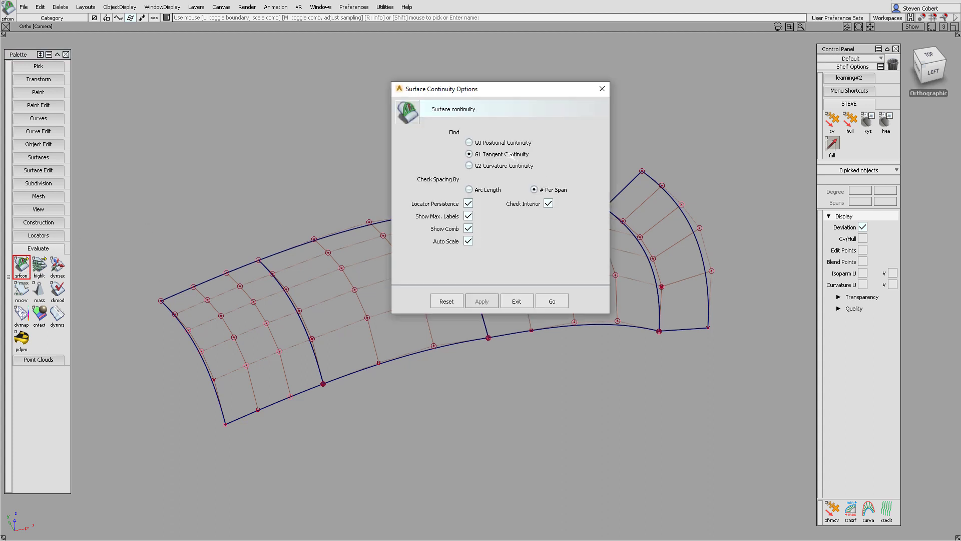
left_click(551, 302)
left_click(305, 326)
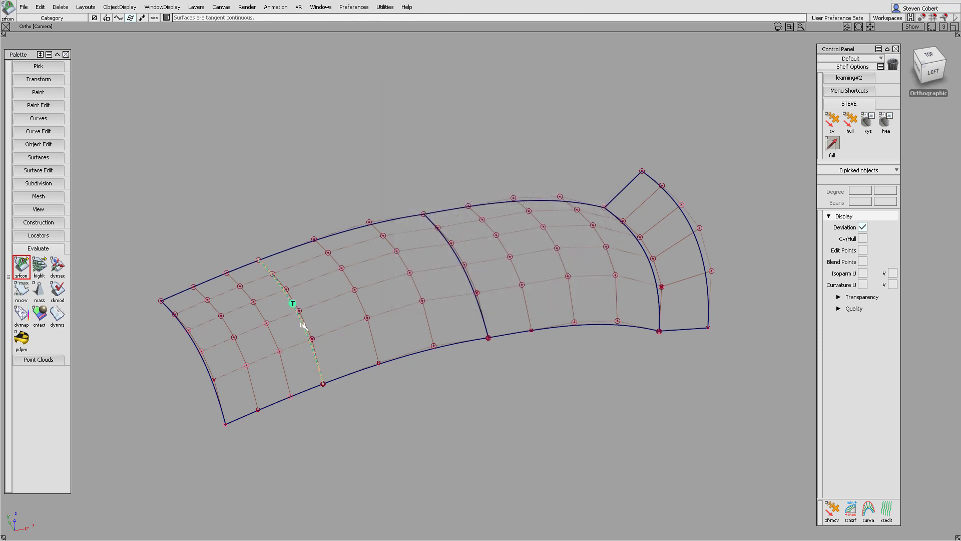
left_click(468, 273)
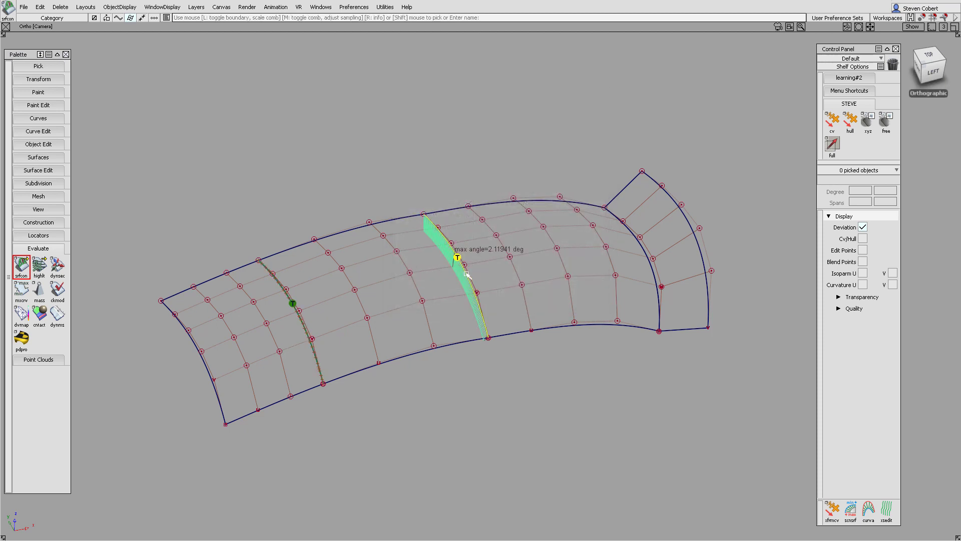
left_click(651, 264)
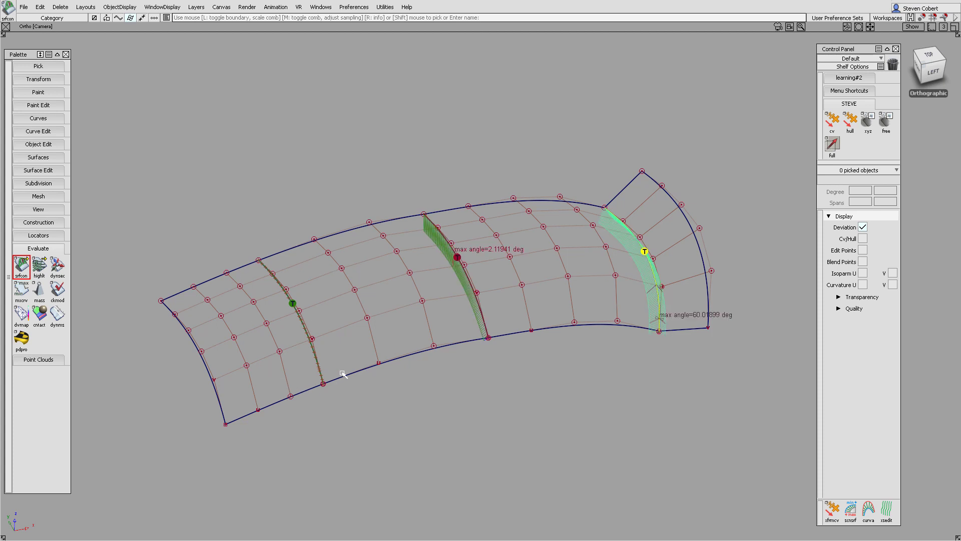
Review the Normal Angle G1 tolerance in the construction options and clear the continuity locators
left_click(357, 7)
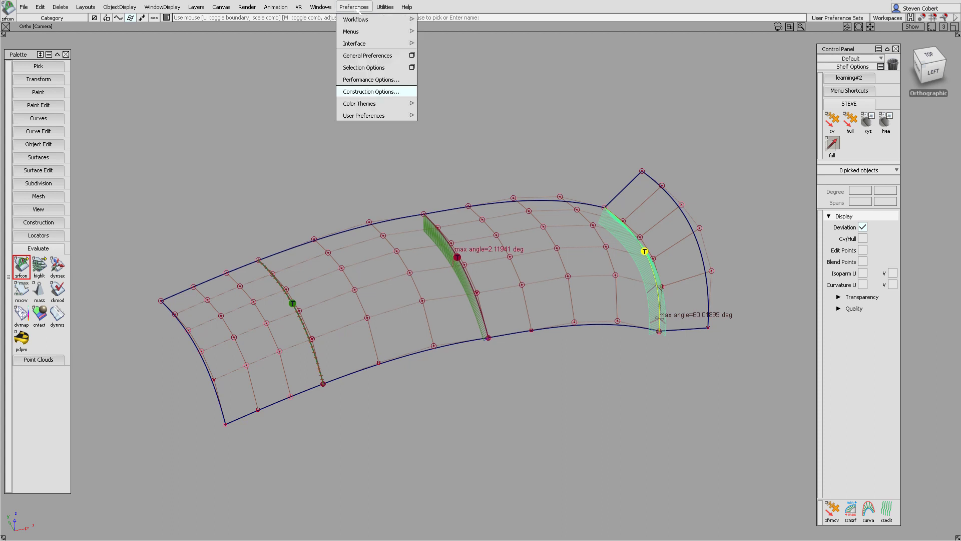
left_click(370, 92)
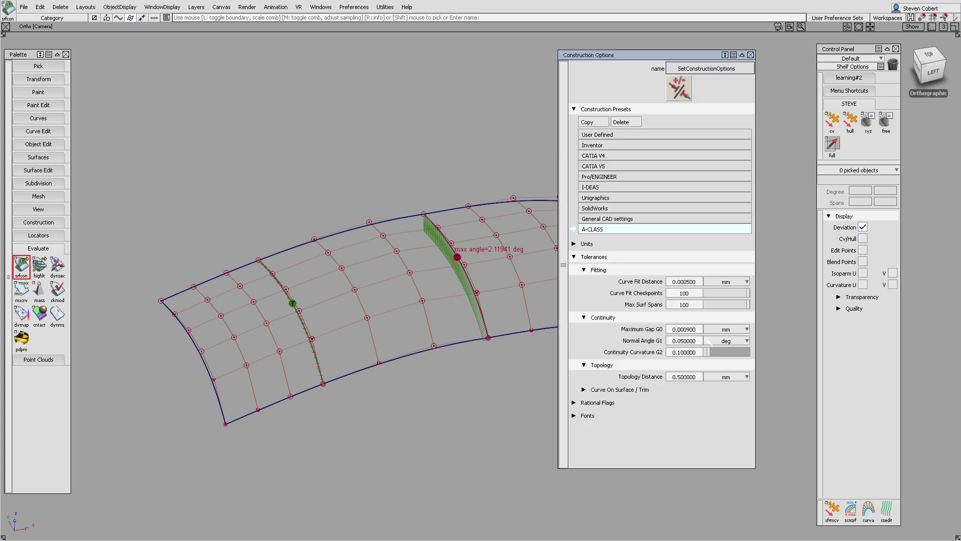
left_click(751, 54)
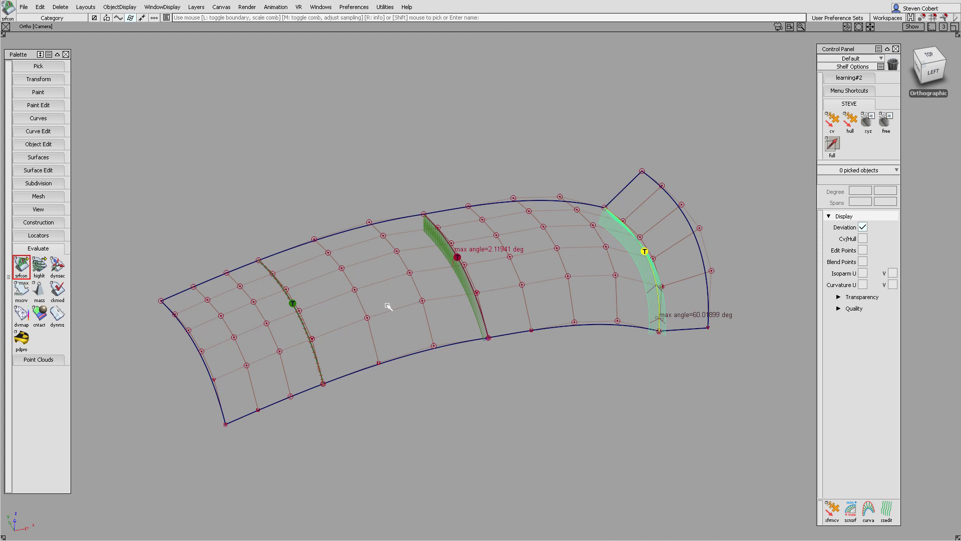
middle_click_drag(388, 305, 368, 295, "ctrl+shift")
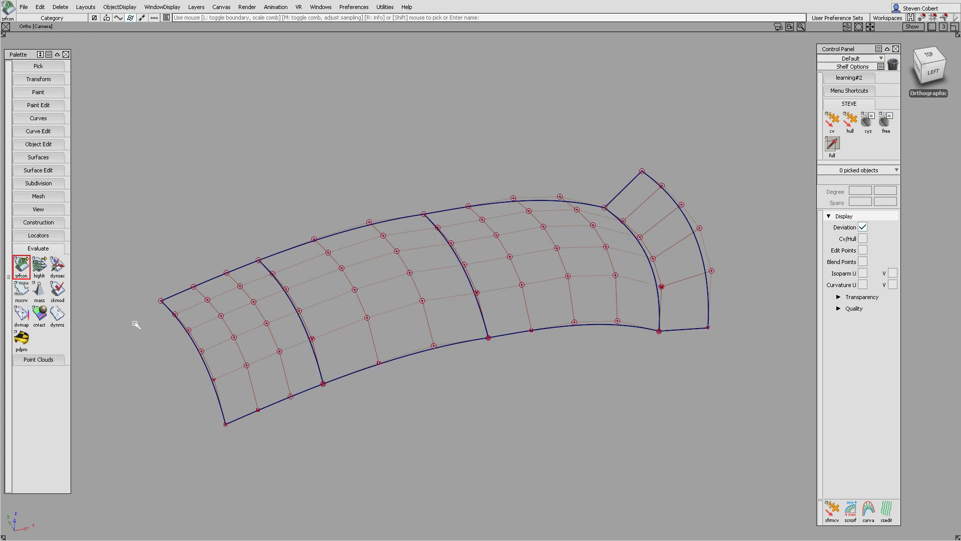
Turn off custom tolerances in Check Model, enable the Tangent Angle - G1 check, and run it on the visible surfaces
left_click(57, 290)
double_click(57, 290)
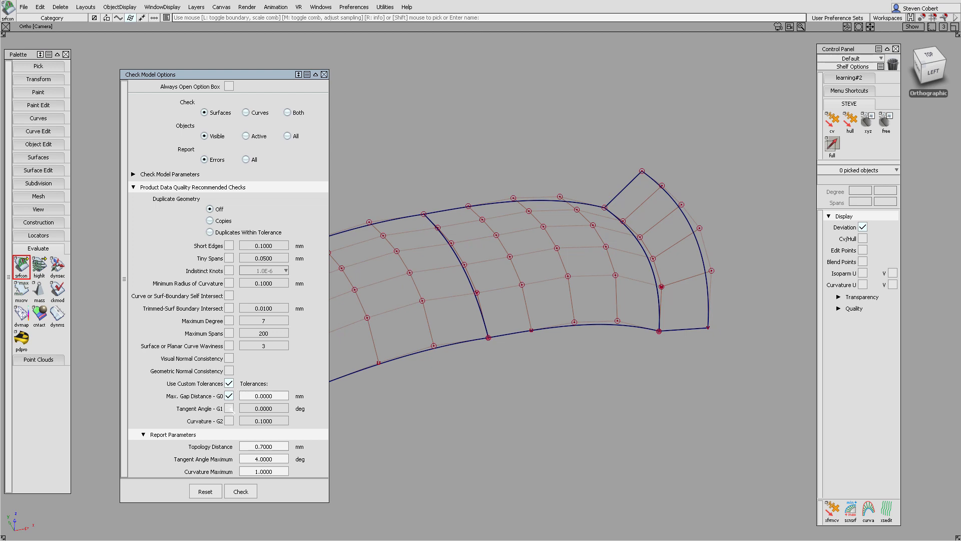
left_click(230, 384)
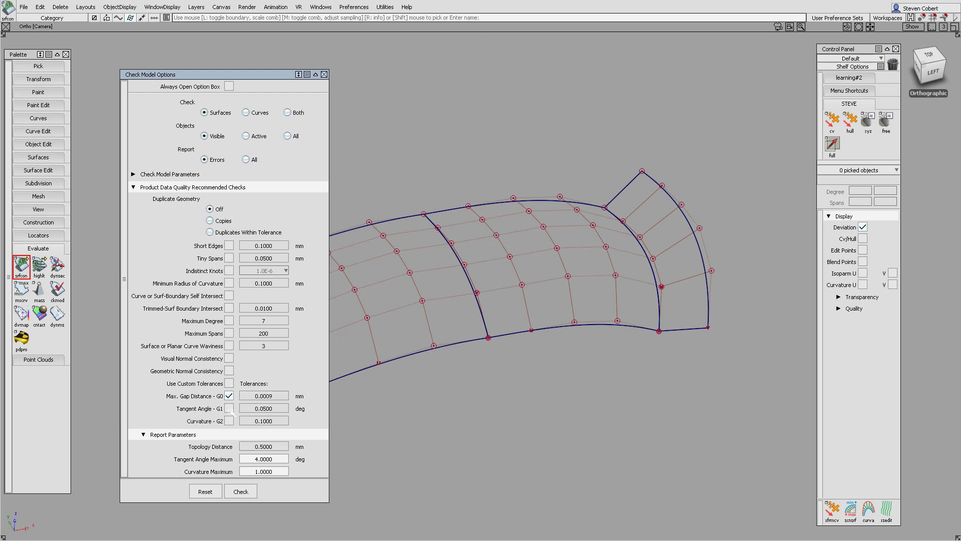
left_click(229, 410)
left_click(229, 384)
left_click(229, 383)
left_click(241, 492)
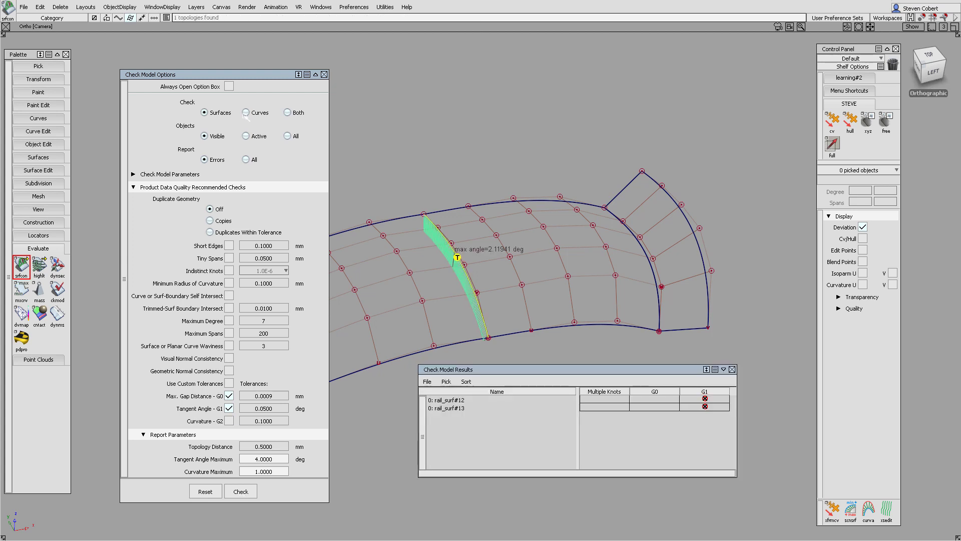
left_click(325, 74)
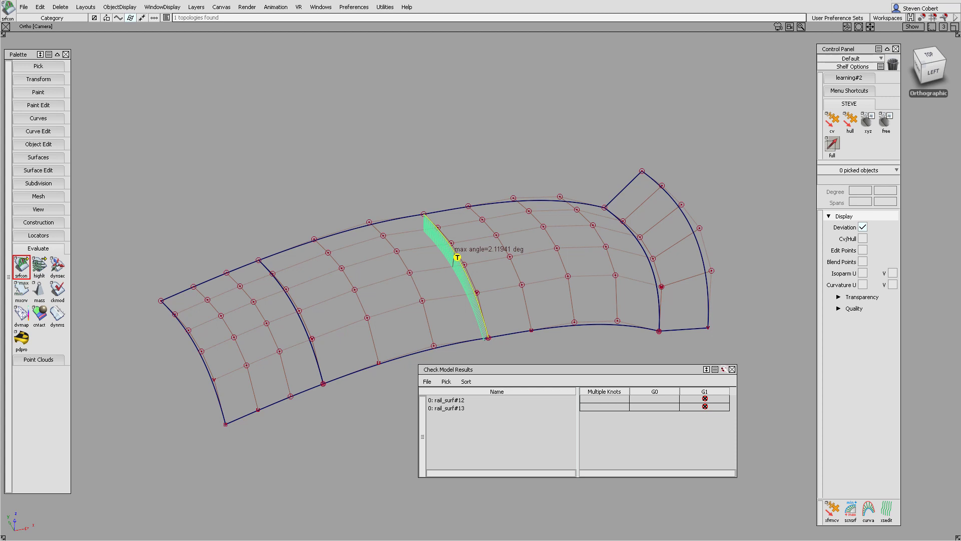
left_click(732, 369)
Reopen the Check Model options, set the Tangent Angle Maximum to 2 degrees, and rerun the check with old locators cleared
double_click(57, 290)
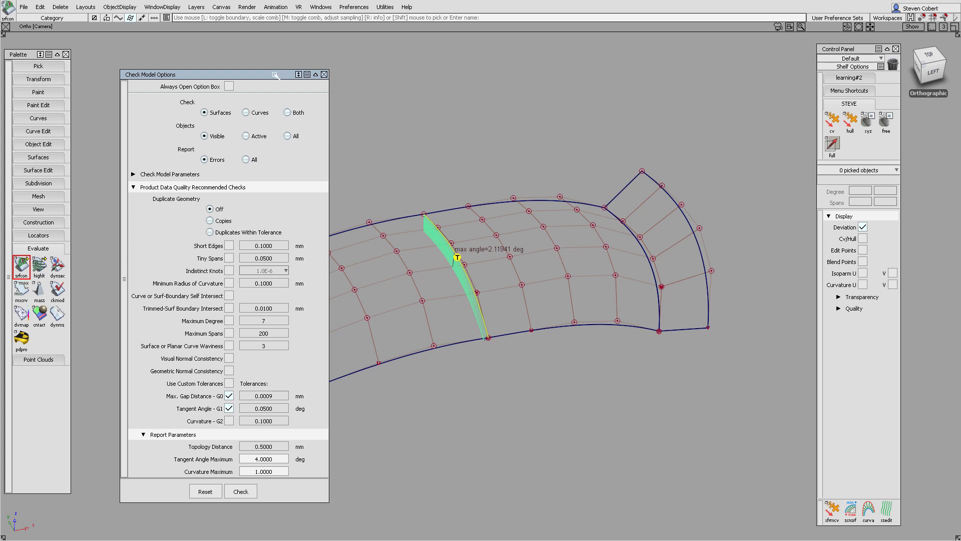
left_click_drag(272, 74, 172, 67)
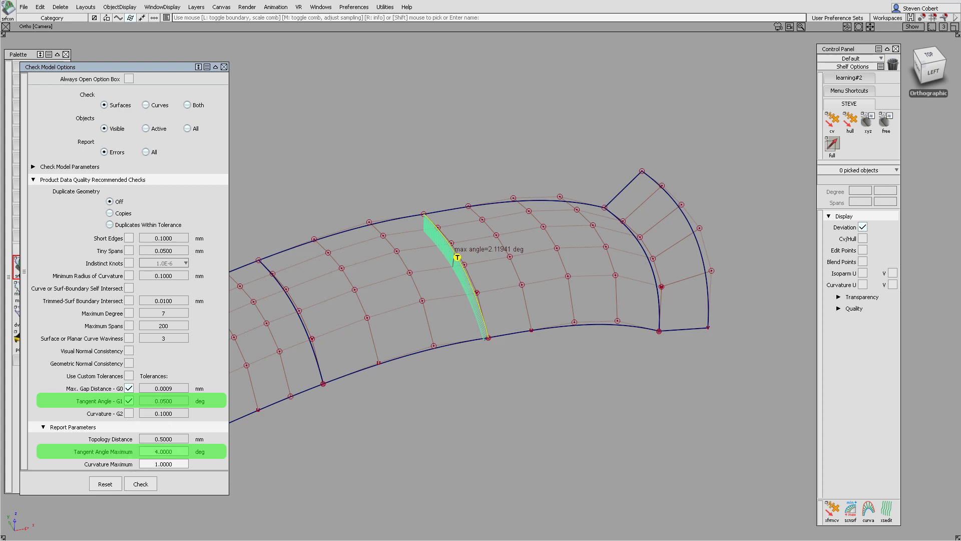
type("2")
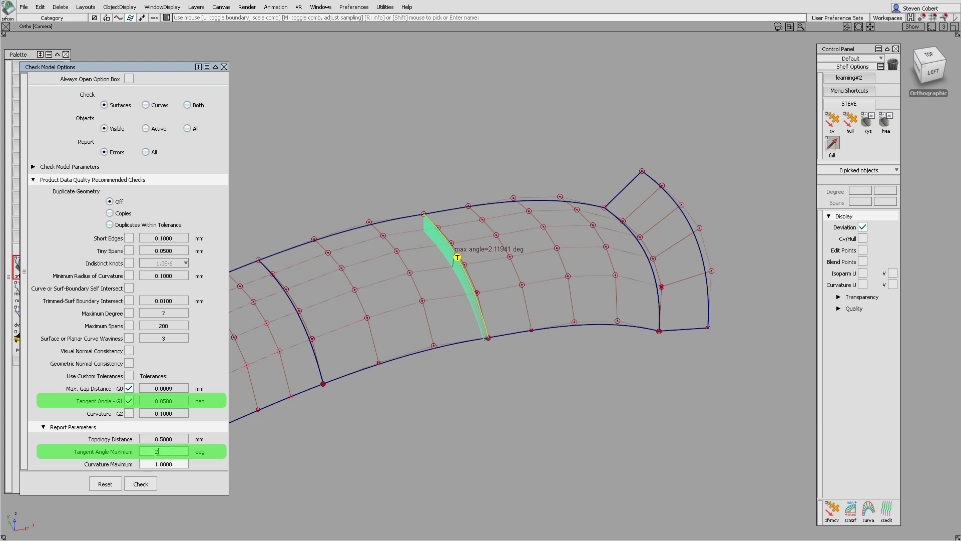
key("Return")
middle_click_drag(370, 199, 342, 184, "ctrl+shift")
left_click(141, 484)
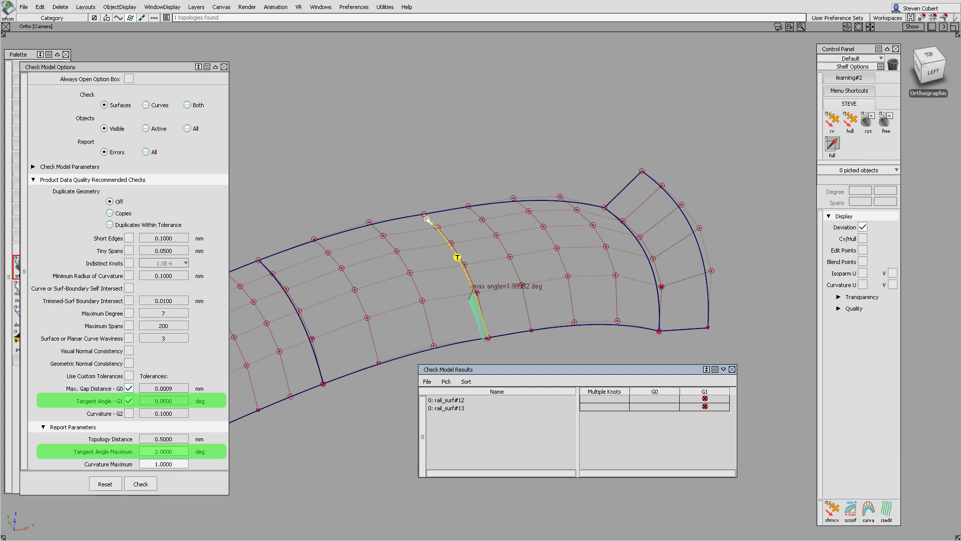
left_click(732, 369)
Set the Check Model Tangent Angle Maximum to 1 degree, clear the locators, and rerun the check
left_click(172, 451)
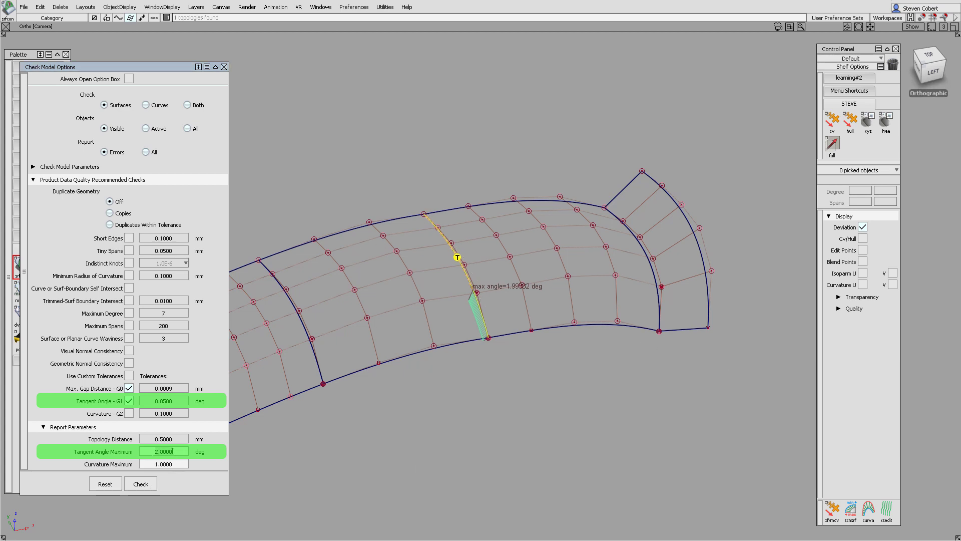
double_click(172, 451)
type("1")
key("Return")
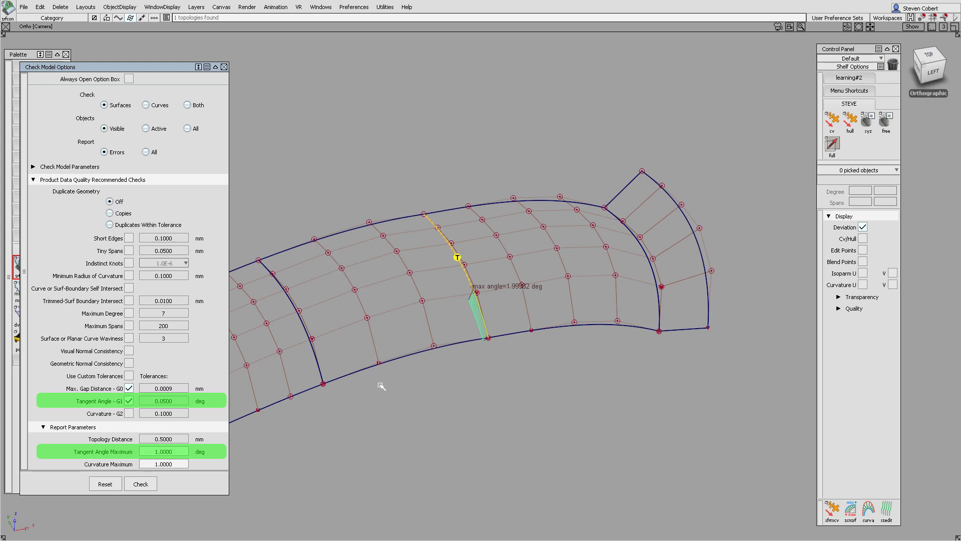
right_click_drag(381, 385, 353, 370, "ctrl+shift")
left_click(144, 484)
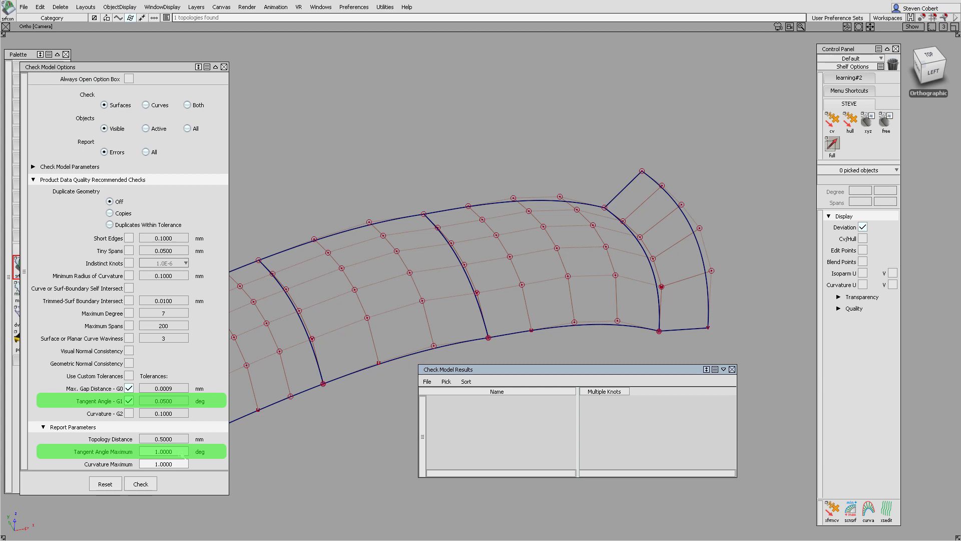
Set the Check Model Tangent Angle Maximum to 90 degrees and rerun the check on the surfaces
left_click(172, 451)
double_click(172, 452)
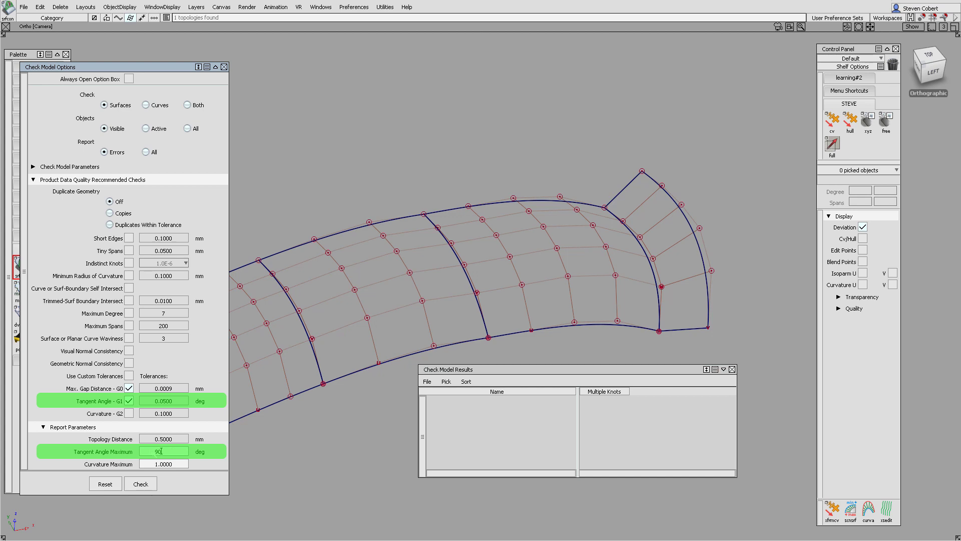
type("90")
key("Return")
left_click(153, 485)
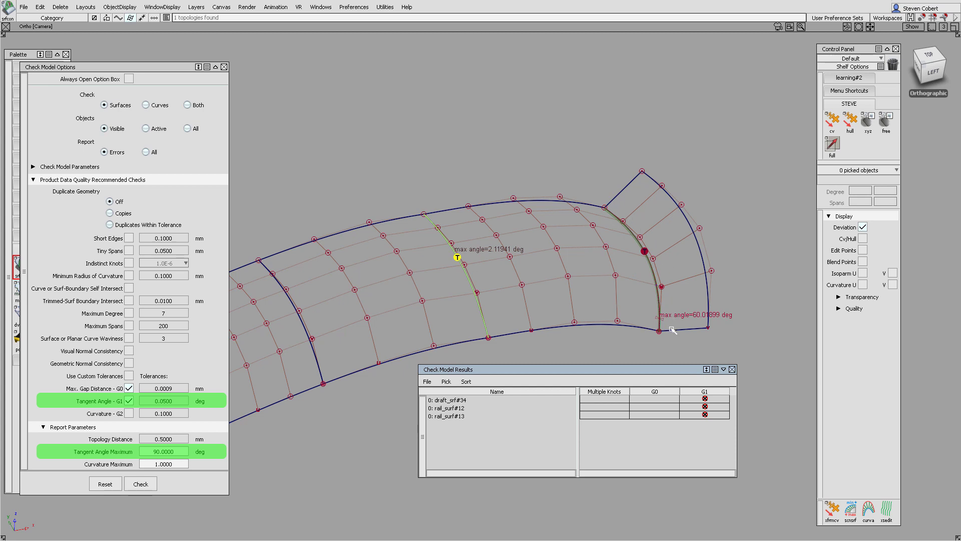
Set the Check Model Tangent Angle Maximum to 4 degrees and delete all the locators
left_click(174, 452)
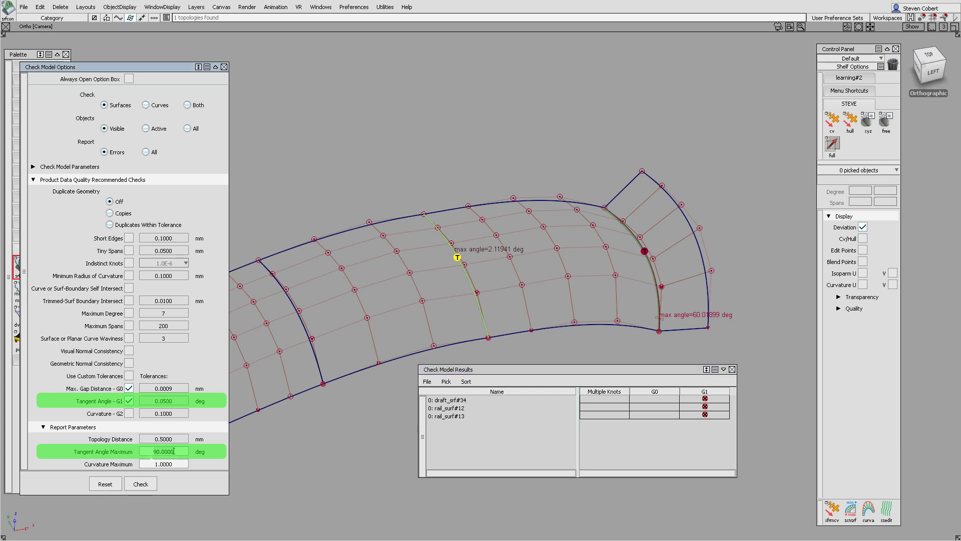
type("4")
key("Return")
middle_click_drag(350, 430, 300, 416, "ctrl+shift")
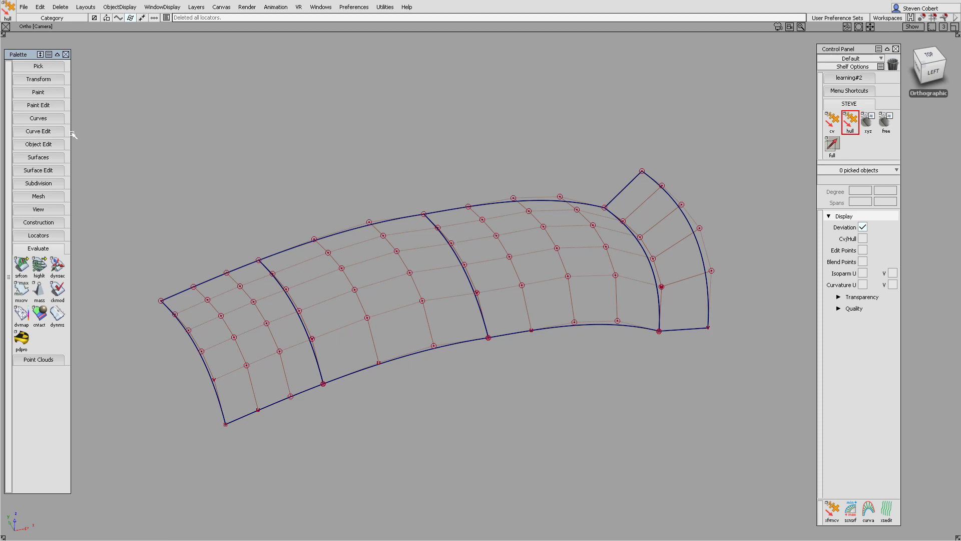
Align the shared edge of rail_surf#13 to rail_surf#12 with G1 continuity and the Edge alignment type
left_click(45, 144)
left_click(40, 188)
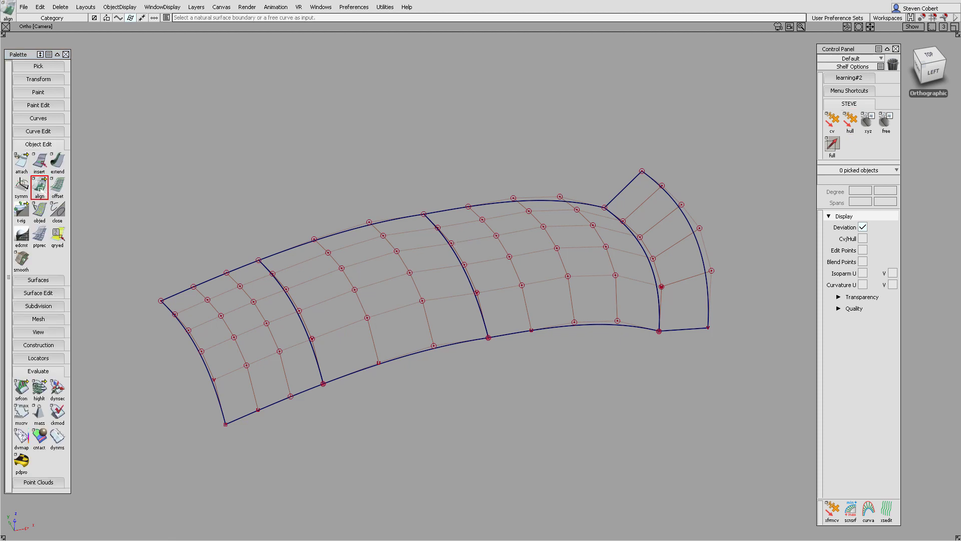
double_click(40, 188)
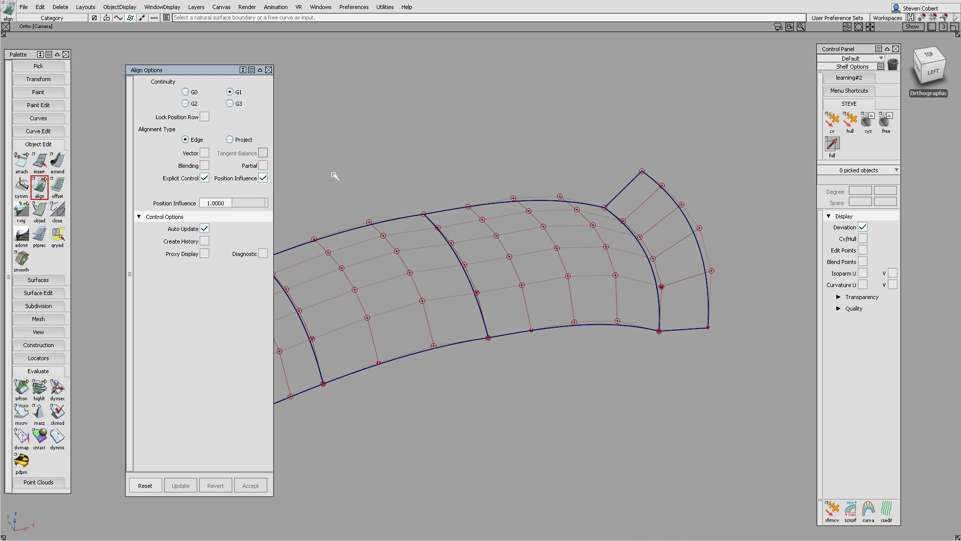
left_click(456, 253)
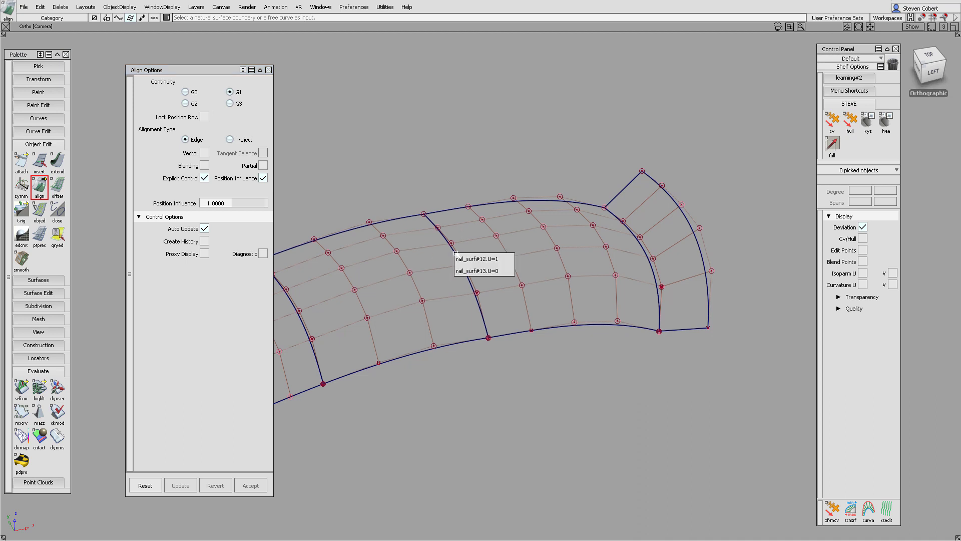
left_click(510, 259)
left_click(468, 275)
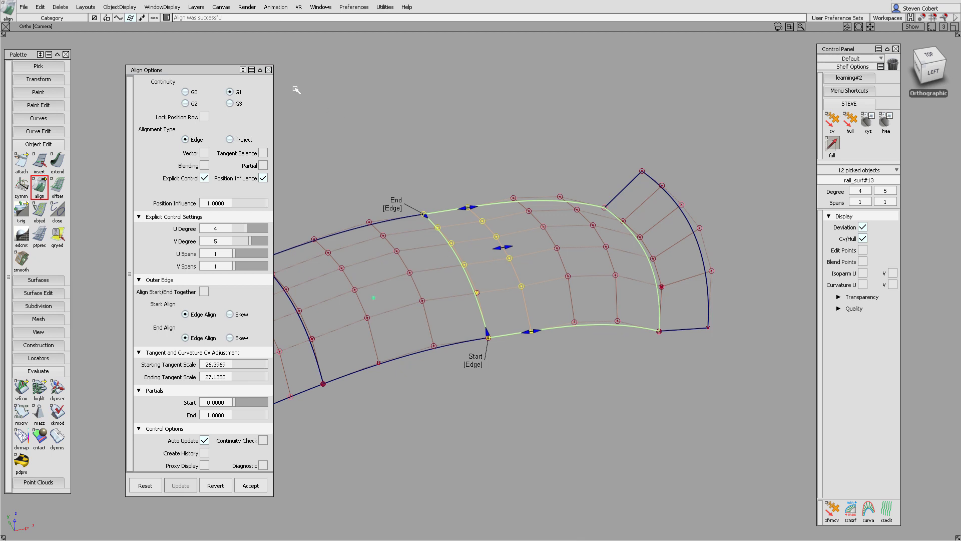
left_click(269, 70)
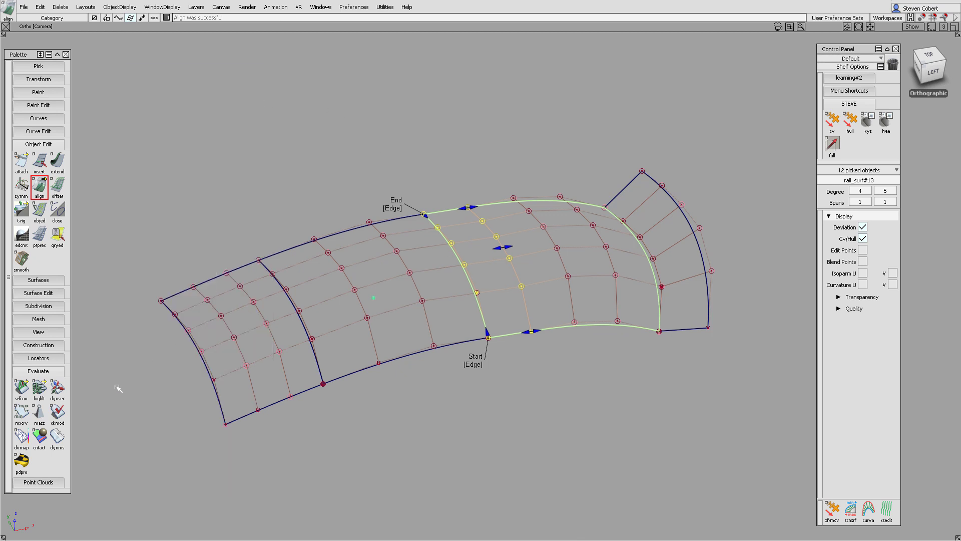
Enable the Curvature - G2 check in Check Model and run it on the visible surfaces
double_click(58, 411)
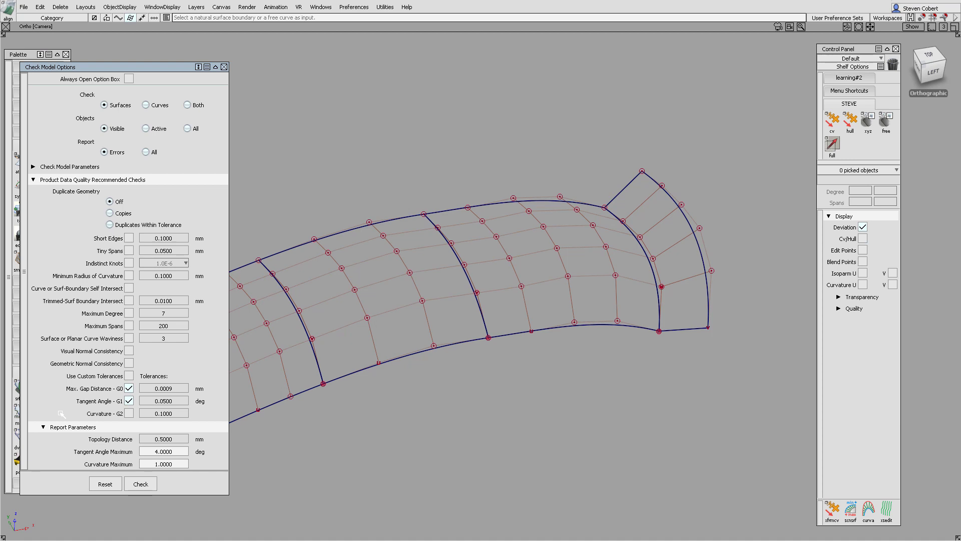
left_click(129, 413)
left_click(141, 484)
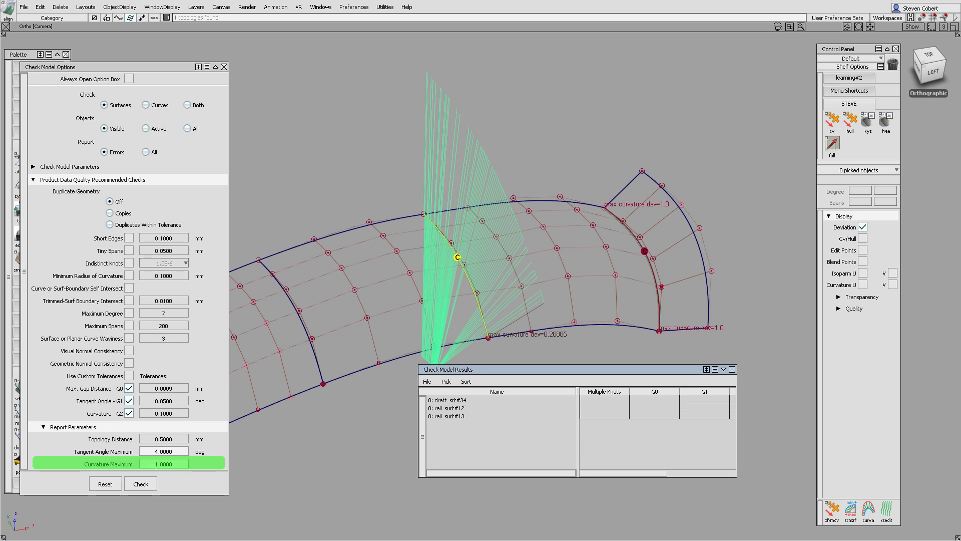
Set the Check Model Curvature Maximum to 0.5, clear the locators, and rerun the check
left_click_drag(155, 464, 173, 464)
type("0.5")
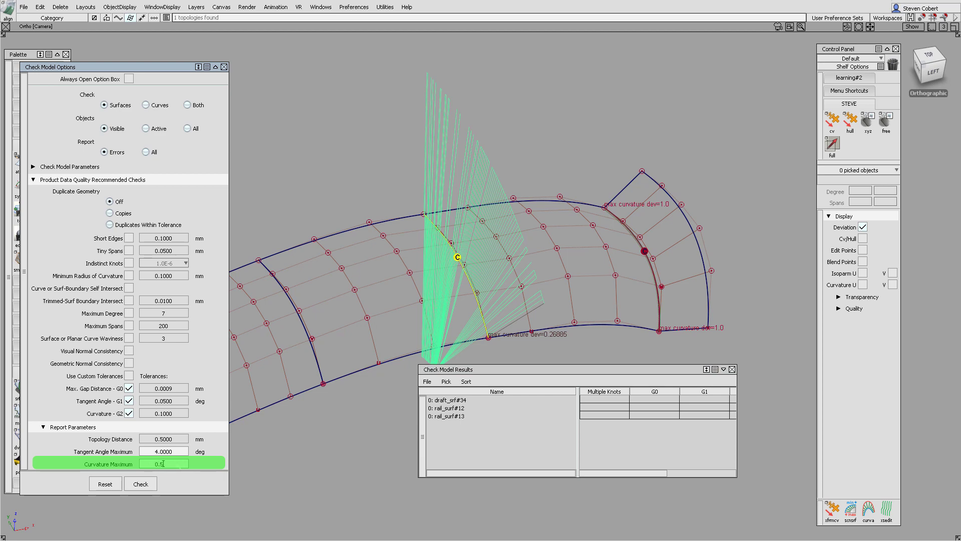
key("Return")
right_click_drag(357, 316, 328, 299, "ctrl+shift")
left_click(145, 485)
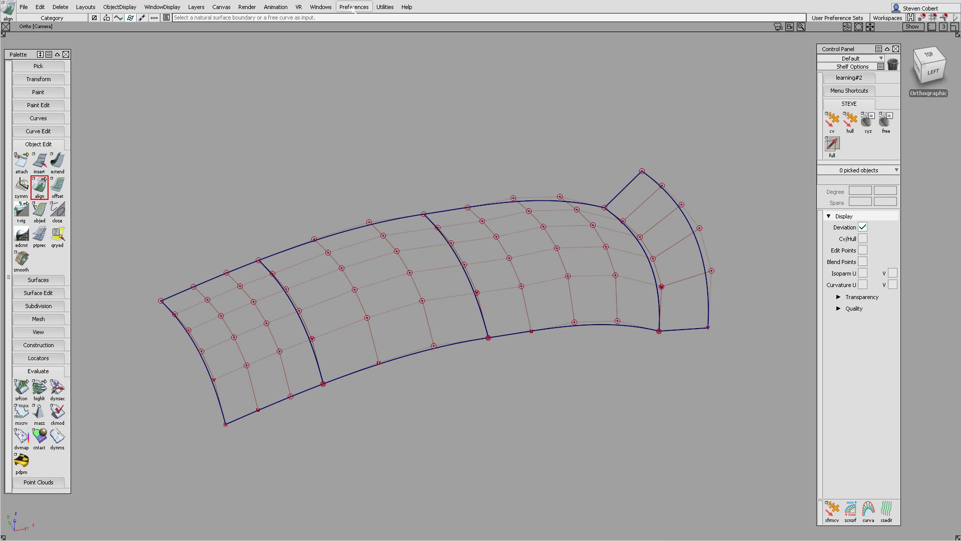
Open the Construction Options and review the A-CLASS fitting, continuity and topology tolerances alongside the surface evaluation tools
left_click(354, 7)
left_click(374, 92)
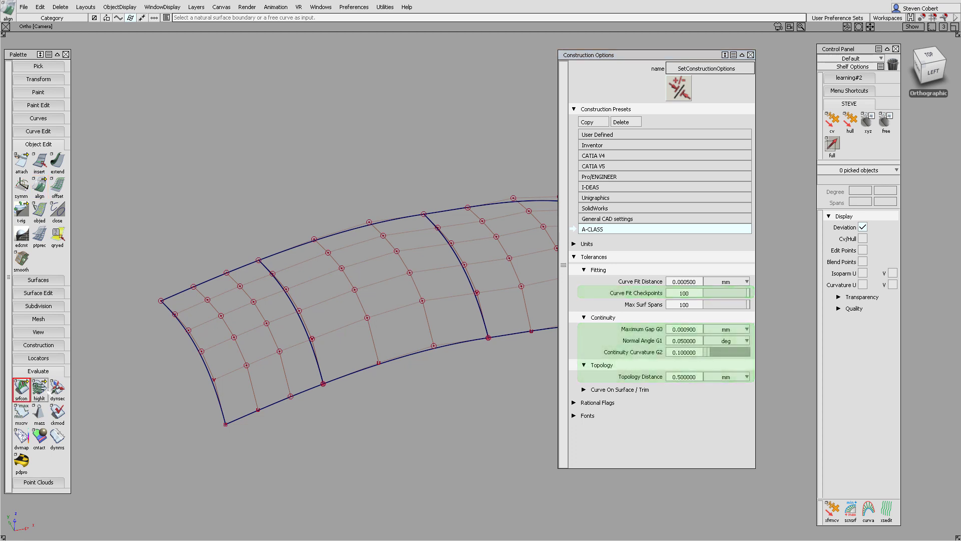
double_click(21, 389)
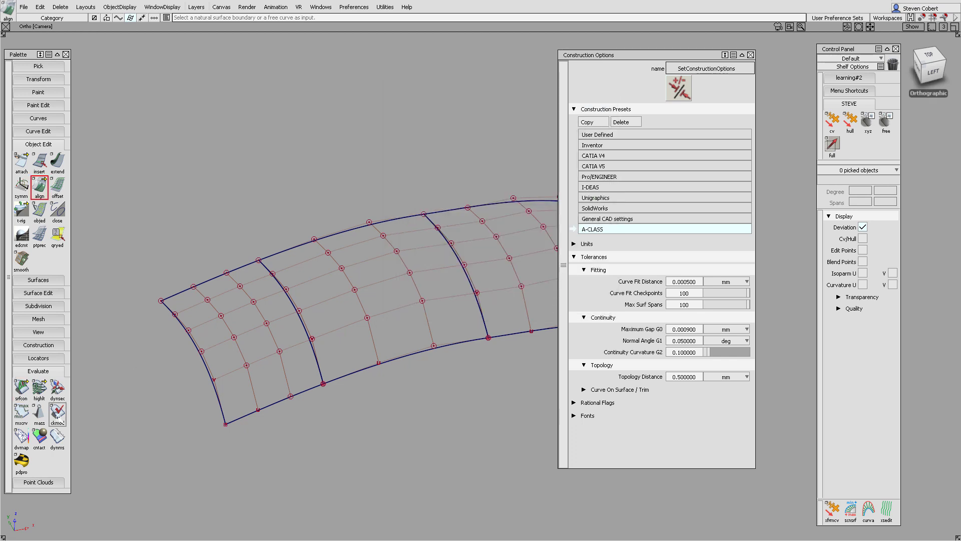
double_click(58, 414)
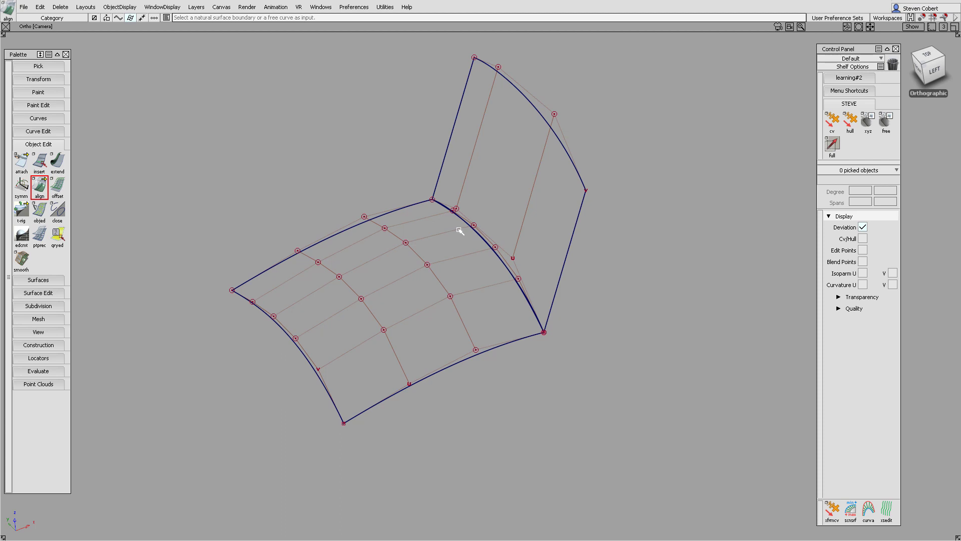
Align the base edge of the upright draft surface to the curved surface's adjoining edge with G0 continuity and the Edge alignment type
double_click(40, 189)
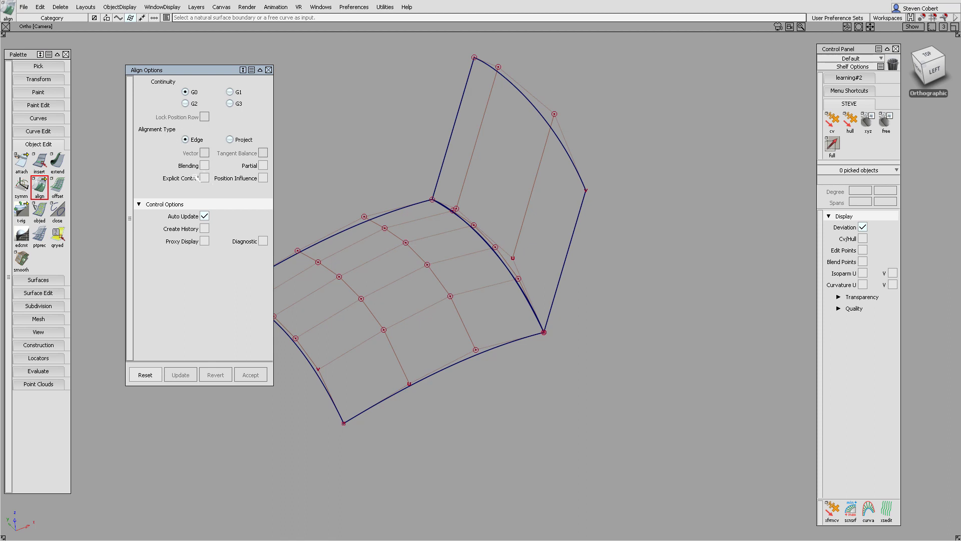
left_click(484, 205)
left_click(445, 259)
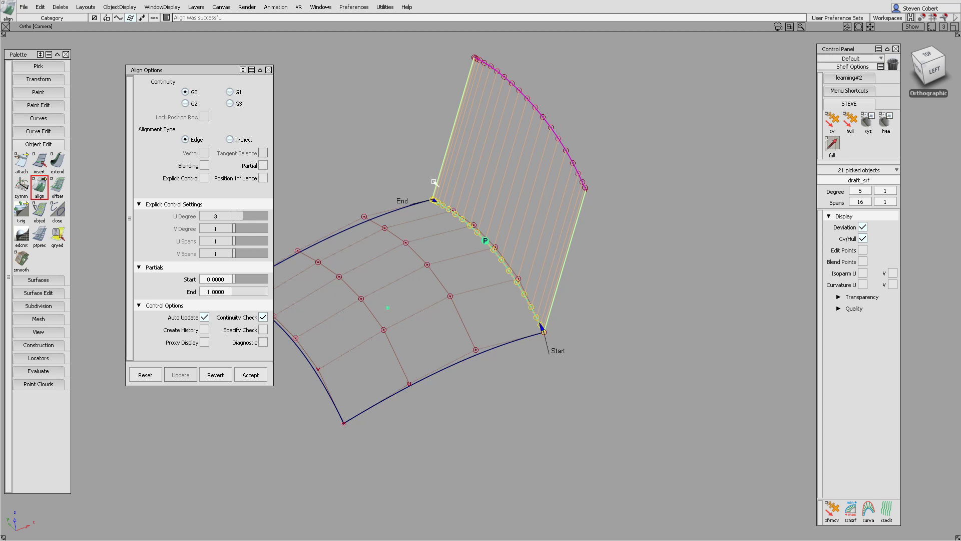
Turn on Explicit Control with a U Degree of 5 and enable Position Influence at 1.0 for the draft surface alignment
left_click(205, 178)
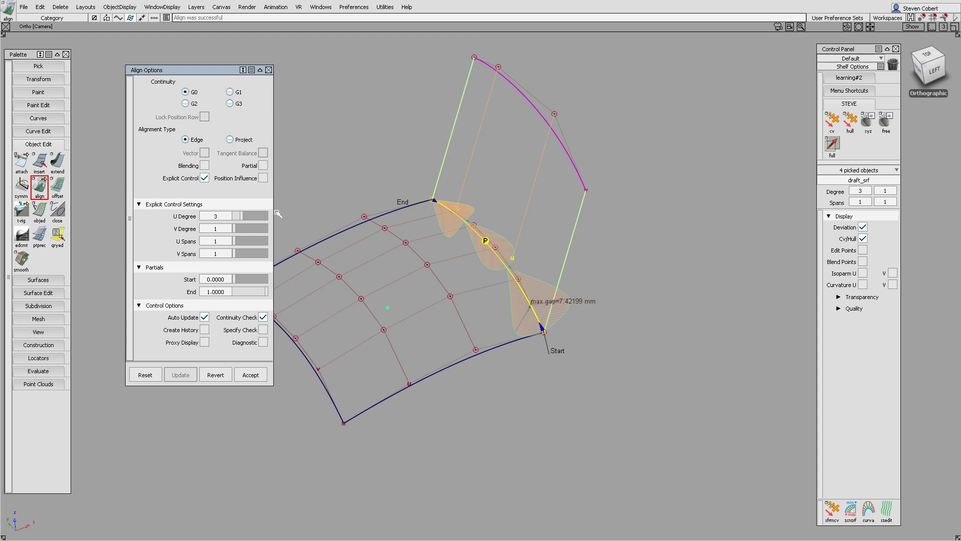
left_click(249, 216)
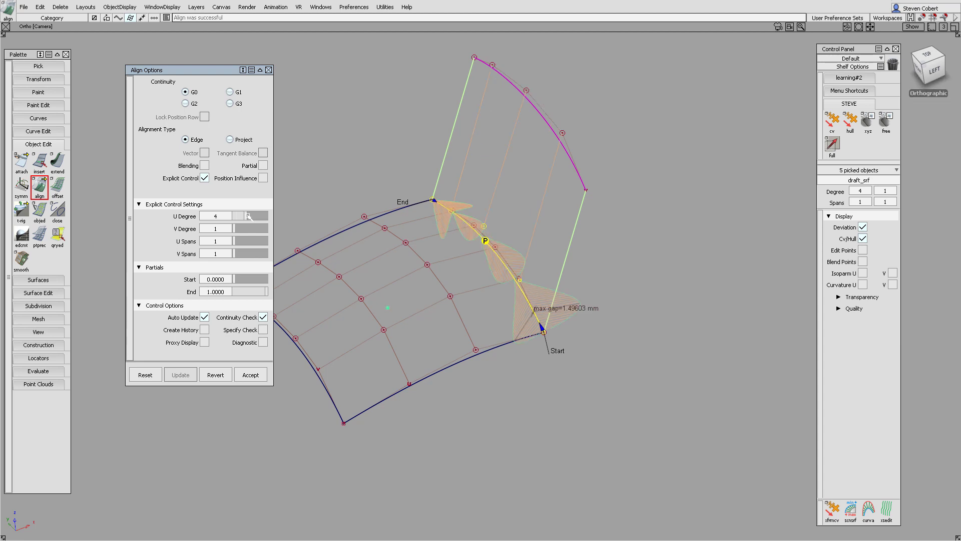
left_click(248, 216)
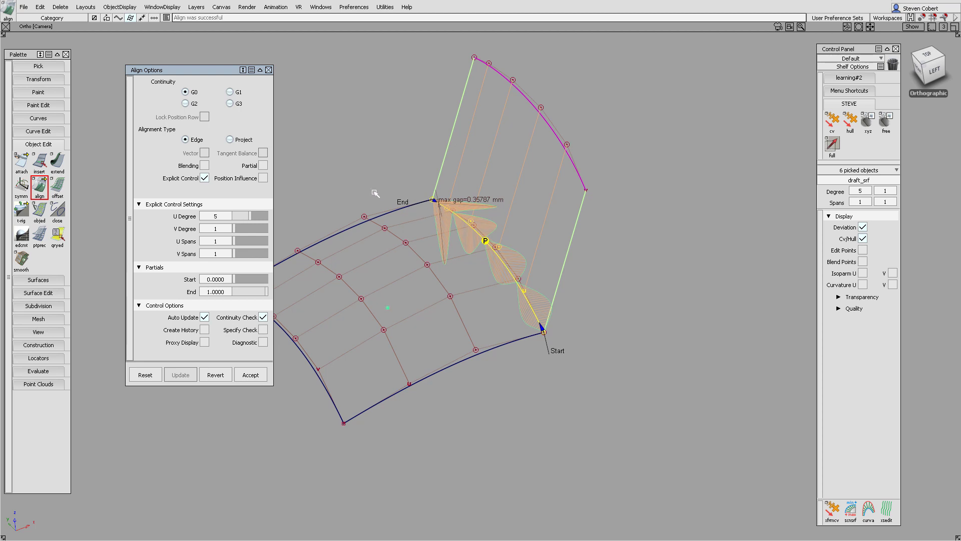
left_click(264, 178)
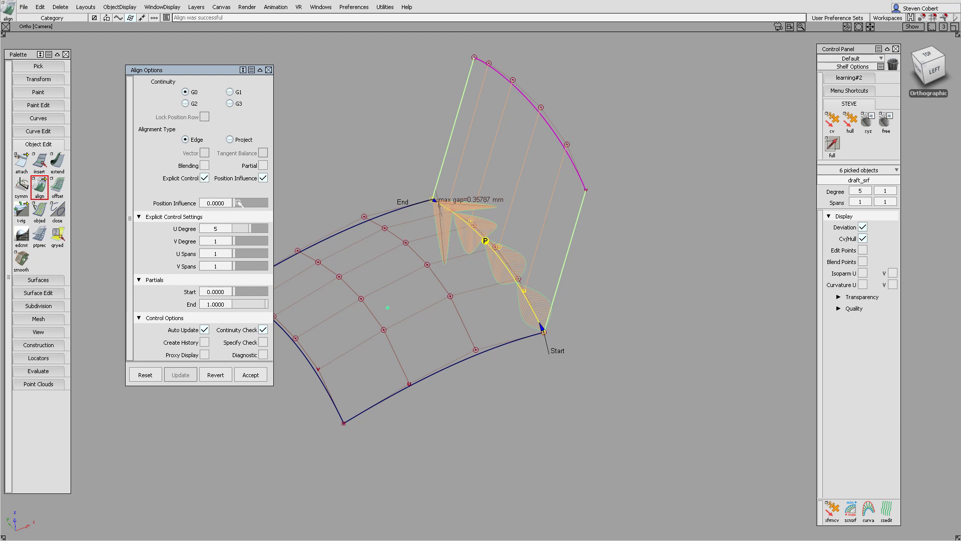
left_click_drag(237, 203, 268, 210)
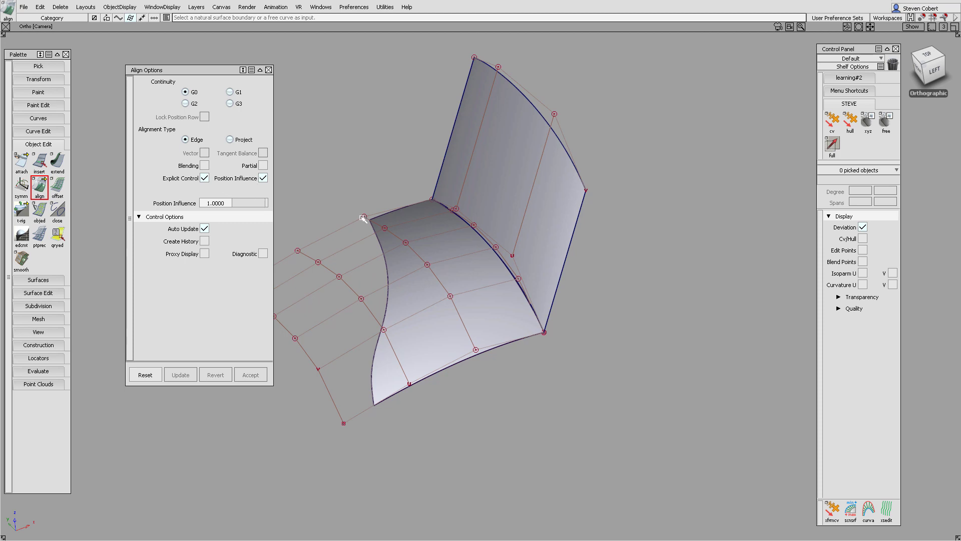
Try a G0 Edge alignment of the draft surface to the trimmed surface's edge, then revert it and close the Align options
left_click(482, 212)
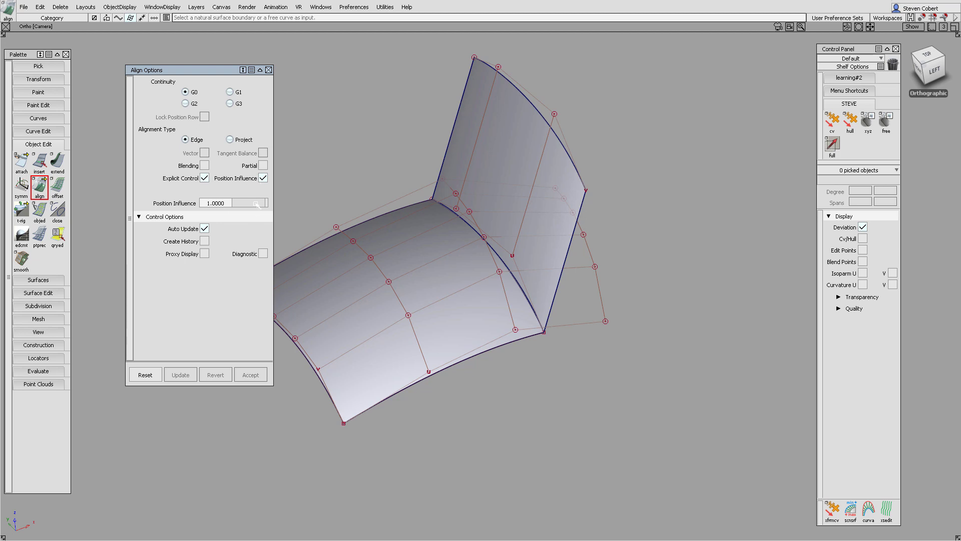
left_click(481, 172)
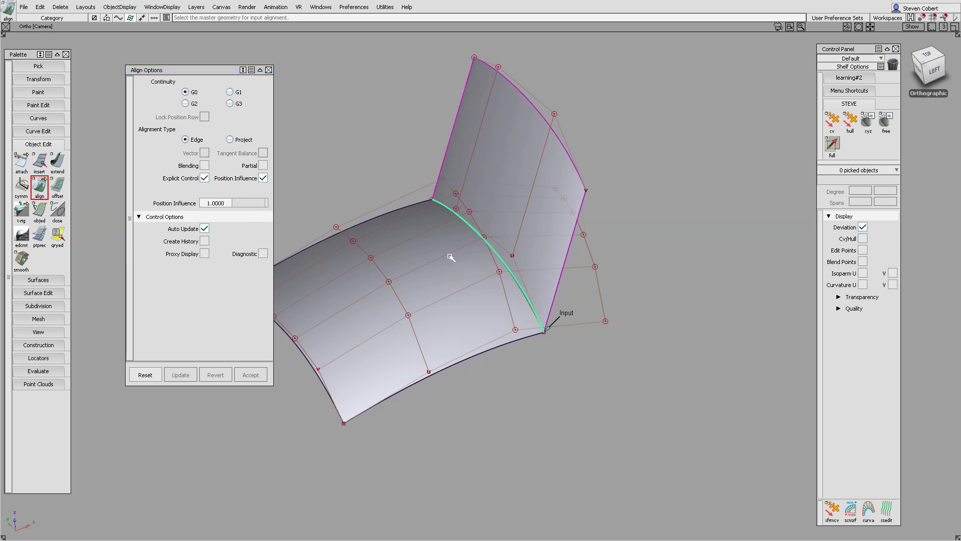
left_click(421, 254)
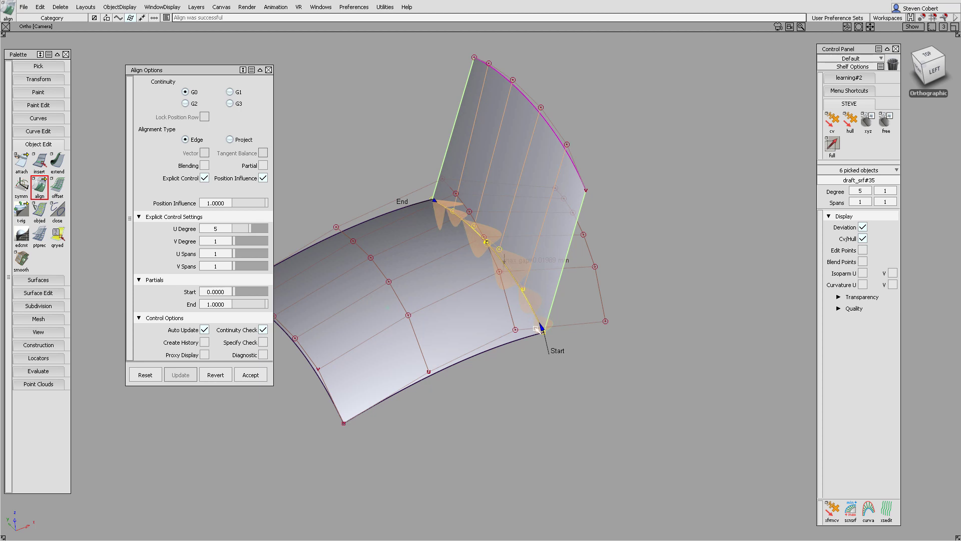
left_click(217, 376)
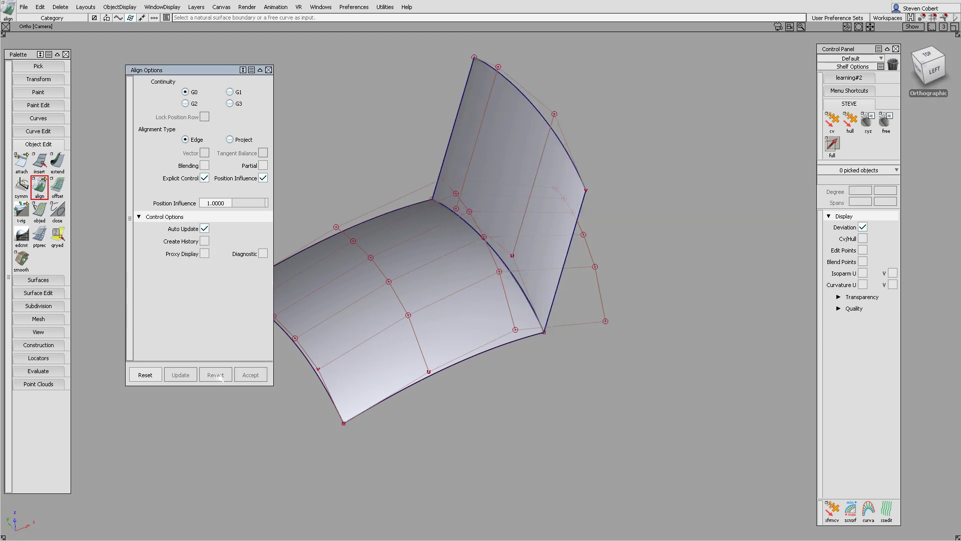
left_click(268, 69)
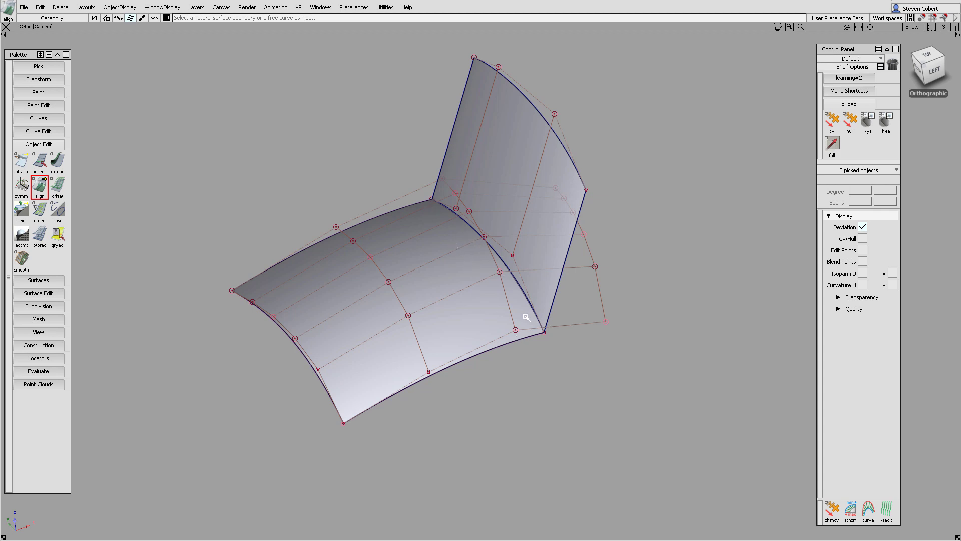
Trim convert the trimmed surface at V Degree 5, with Keep Originals on and 3D Trimming off
left_click(33, 293)
left_click_drag(39, 310, 95, 312)
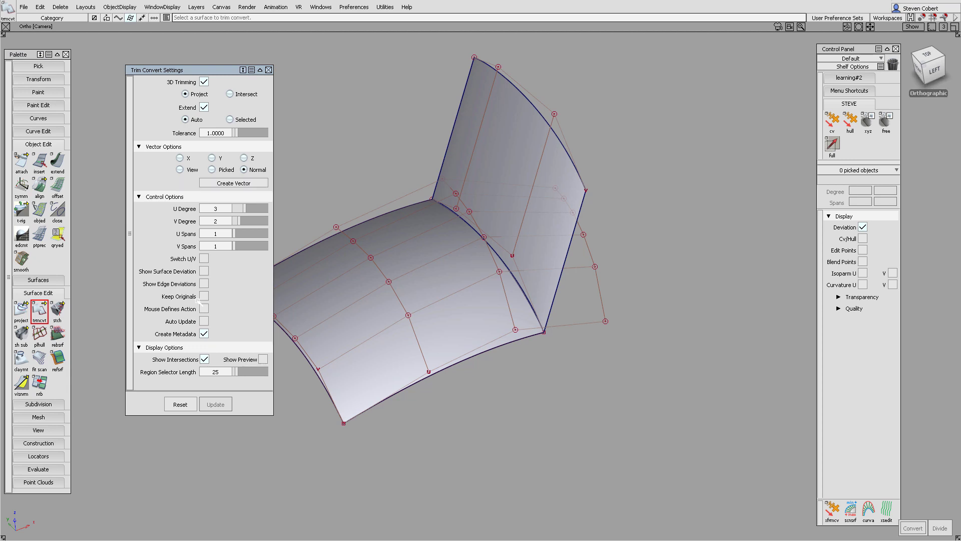
left_click(204, 296)
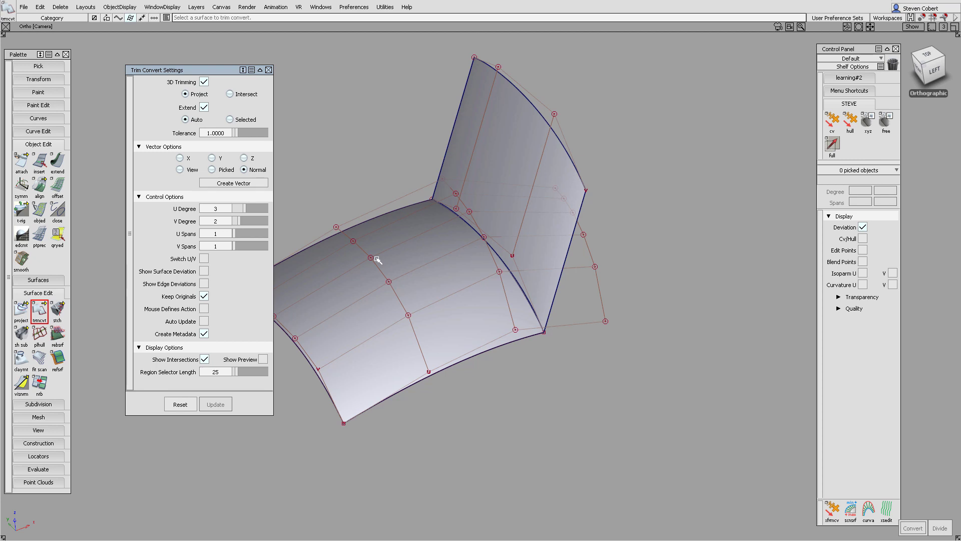
left_click(203, 81)
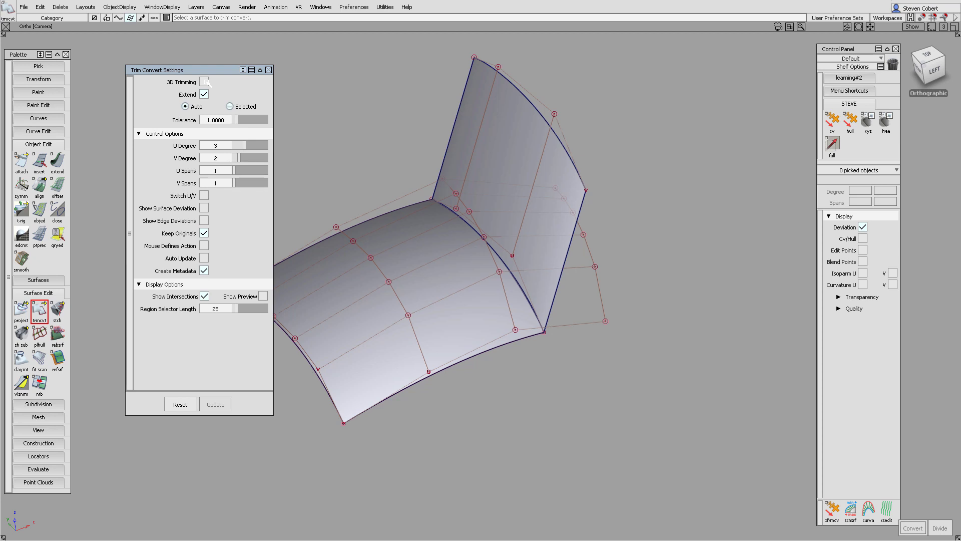
left_click(359, 244)
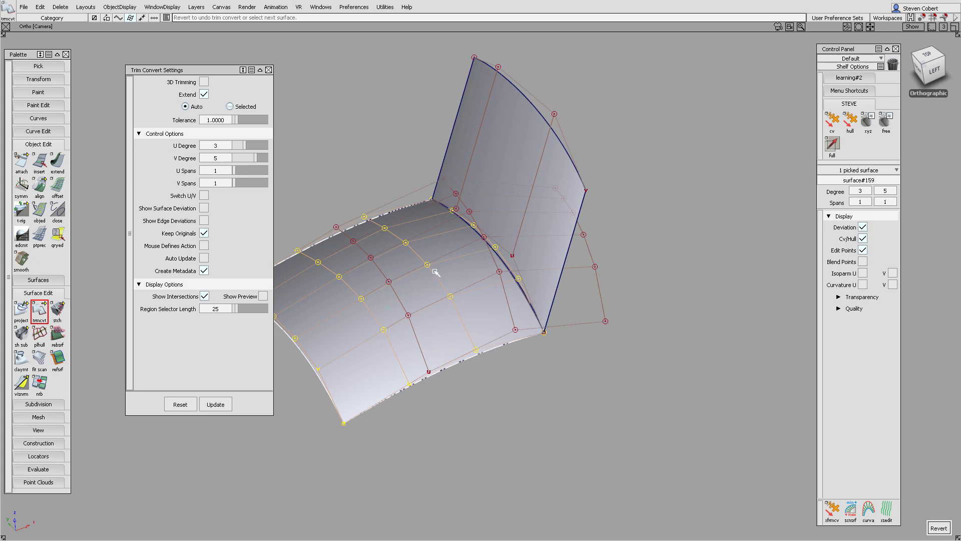
Set the converted surface's V Degree to 7 with Show Edge Deviations and Auto Update turned on
left_click(204, 221)
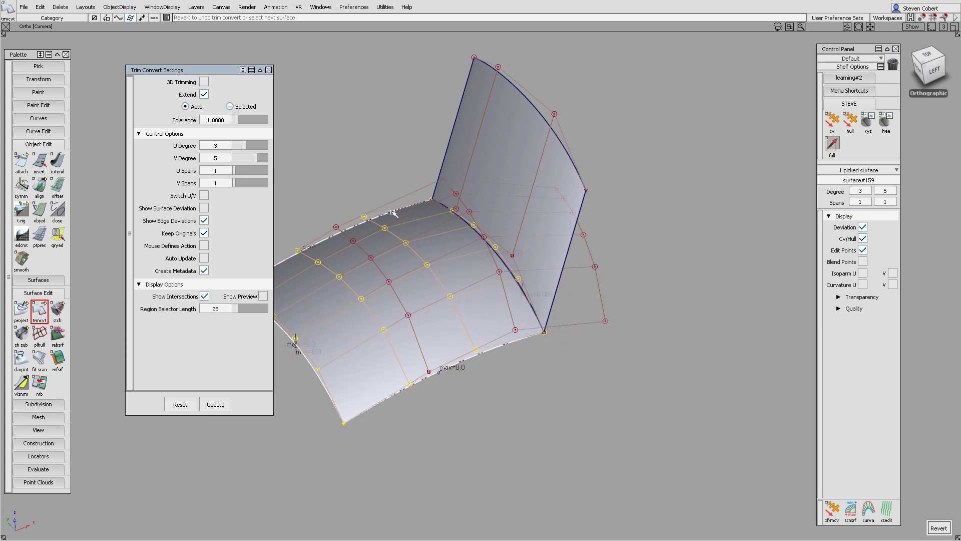
key("grave")
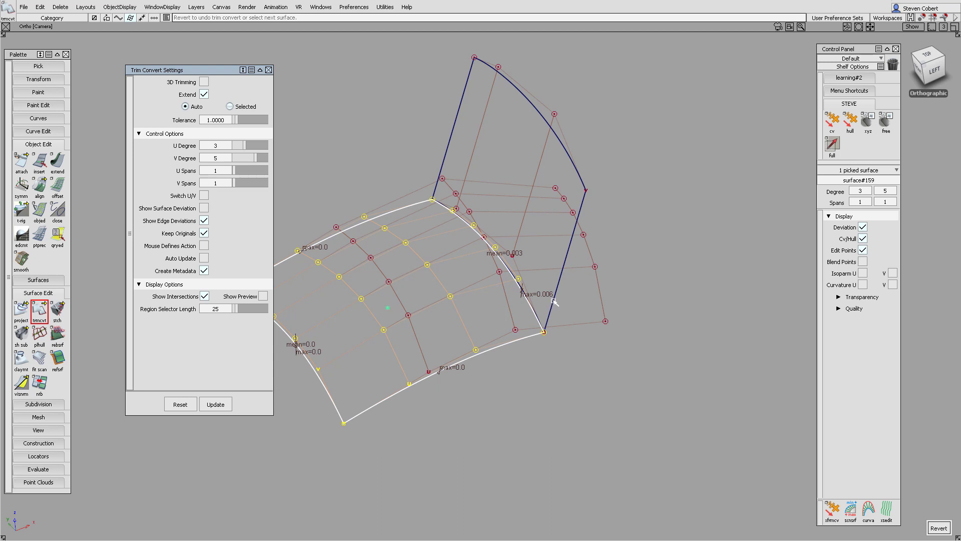
left_click(204, 258)
left_click_drag(256, 157, 268, 159)
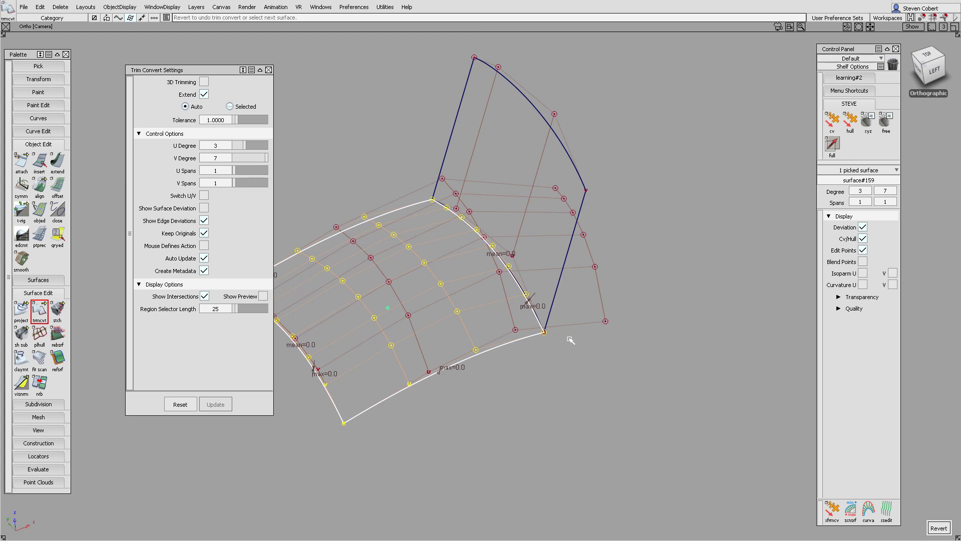
left_click(269, 69)
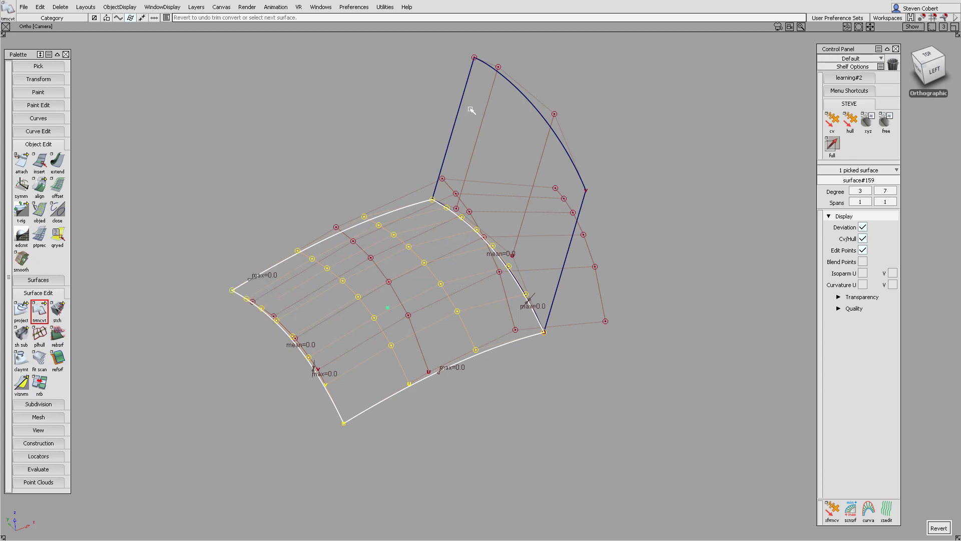
Align the draft surface's base edge to the converted surface with G0 continuity, Edge type, Position Influence 1.0 and a U Degree of 5
double_click(39, 187)
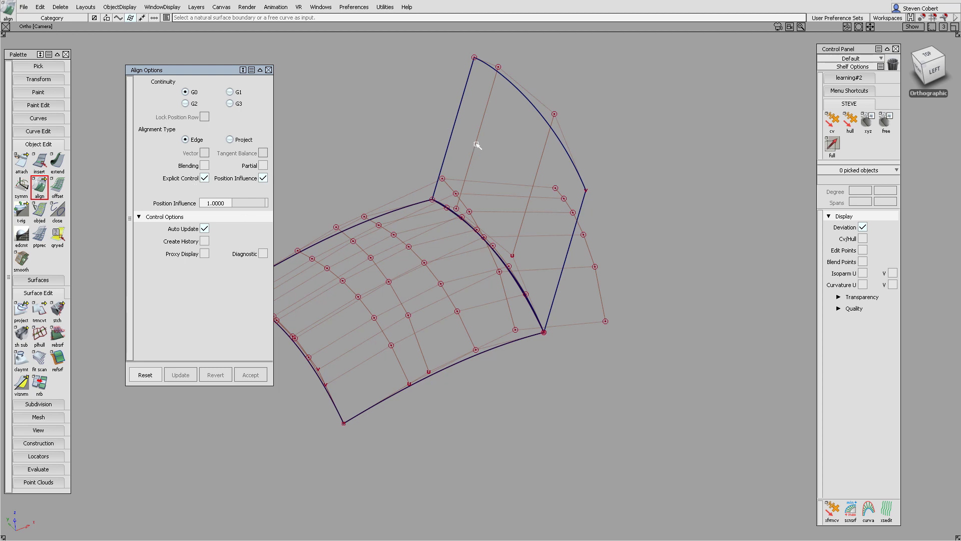
left_click(491, 226)
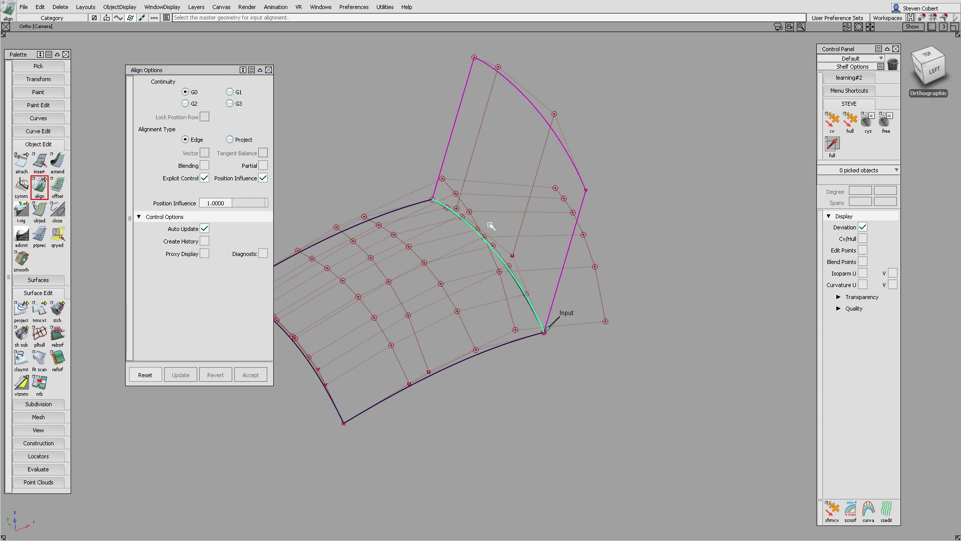
left_click(458, 236)
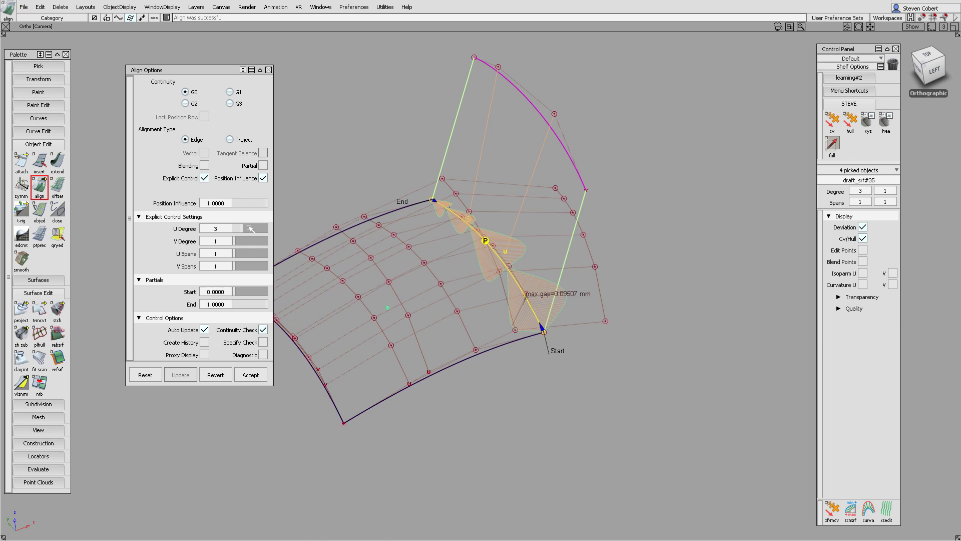
left_click_drag(248, 227, 252, 230)
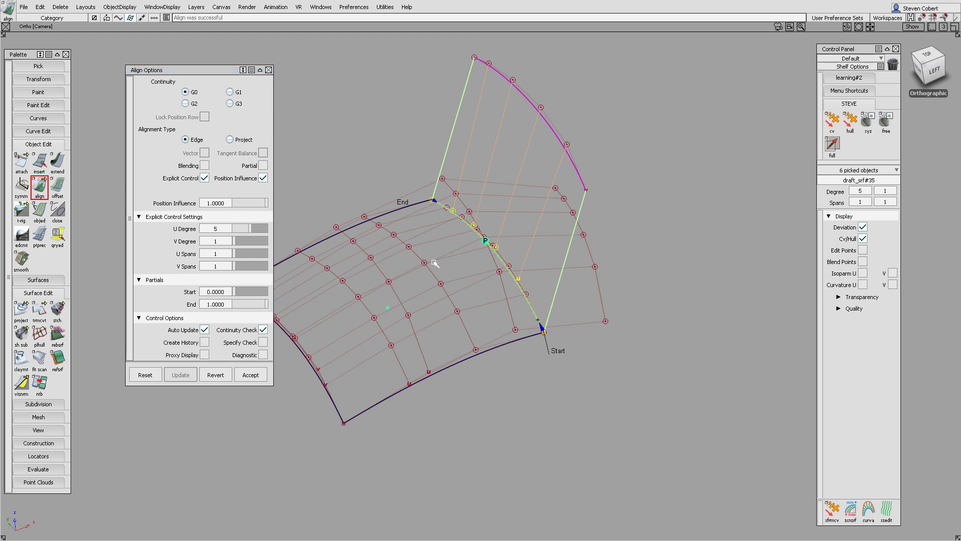
Pick the trim-converted surface and delete it, keeping the original trimmed surface
mouse_move(433, 262)
left_mouse_down("ctrl+shift")
mouse_move(433, 238)
mouse_move(420, 261)
left_mouse_up("ctrl+shift")
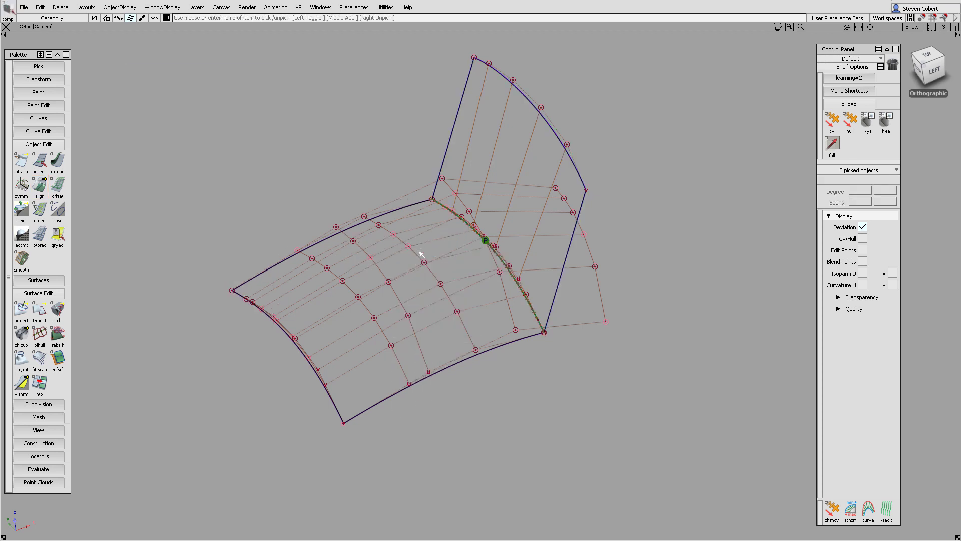
left_click(417, 256)
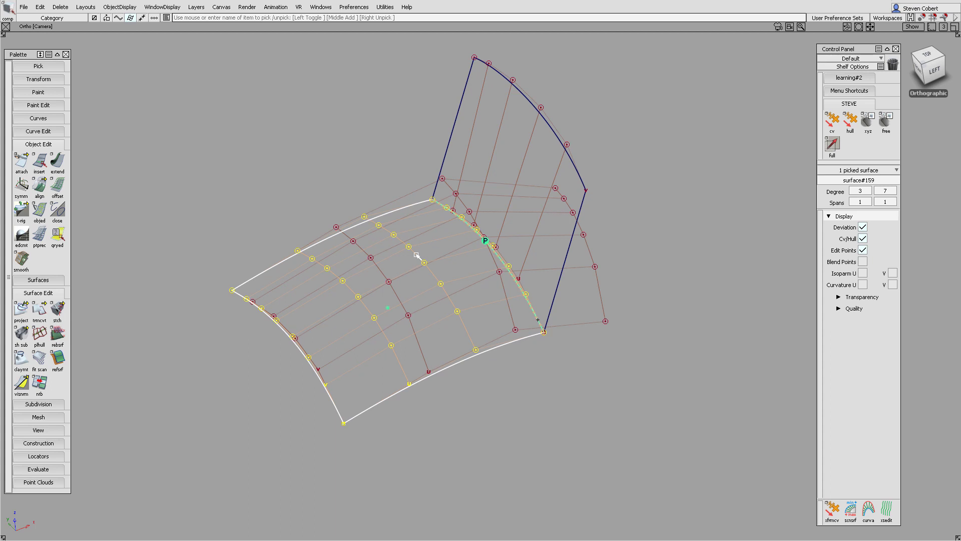
key("Delete")
left_click(434, 294)
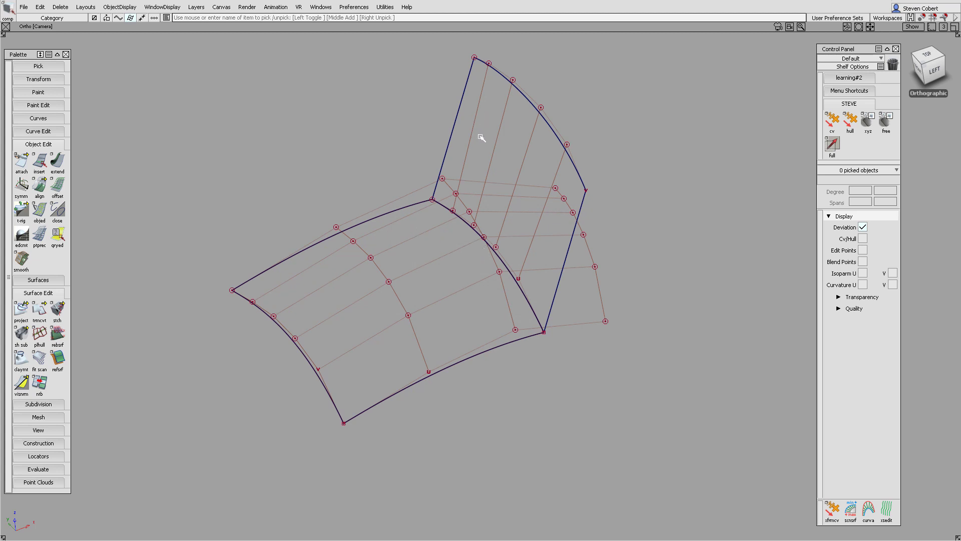
Run a Surface Continuity check for G0 Positional Continuity on the edge between the draft surface and the trimmed surface
left_click(38, 469)
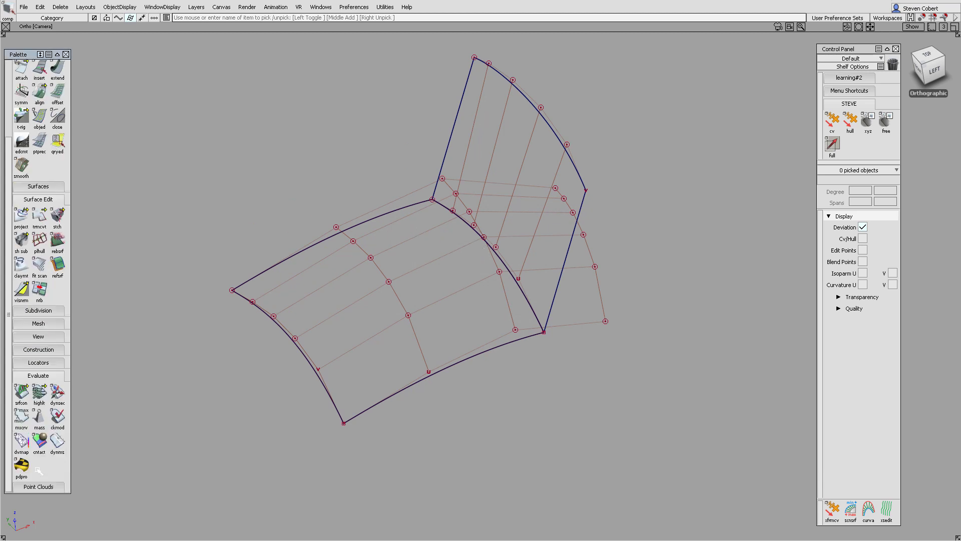
double_click(21, 393)
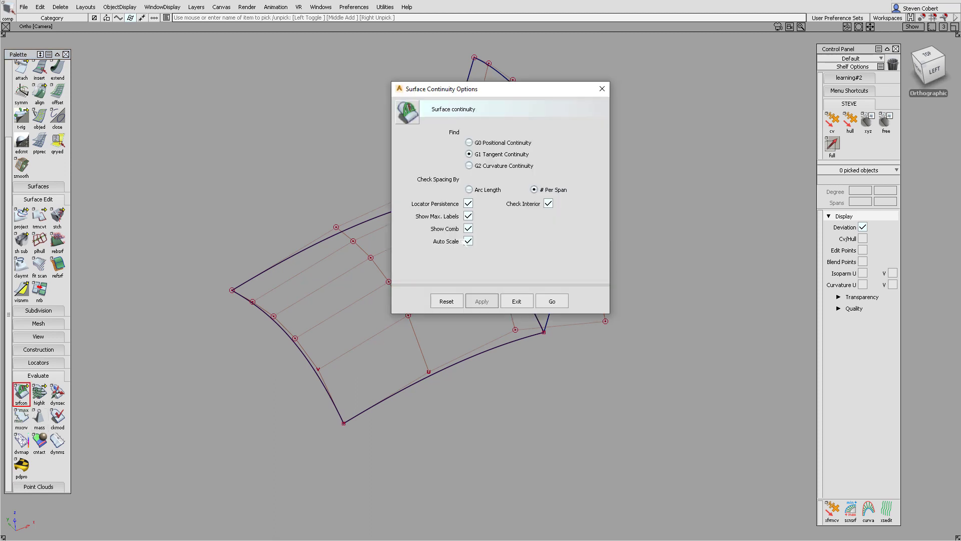
left_click(469, 143)
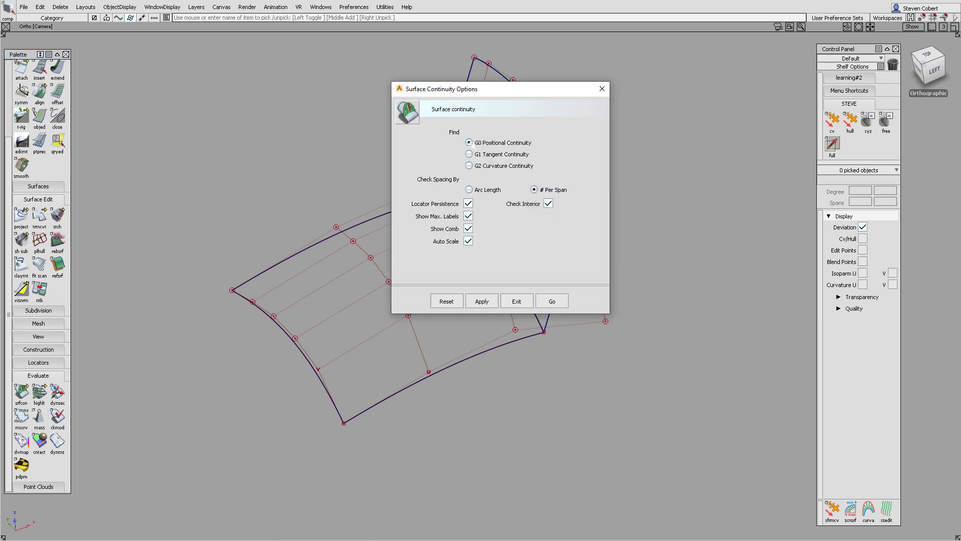
left_click(554, 303)
left_click(507, 266)
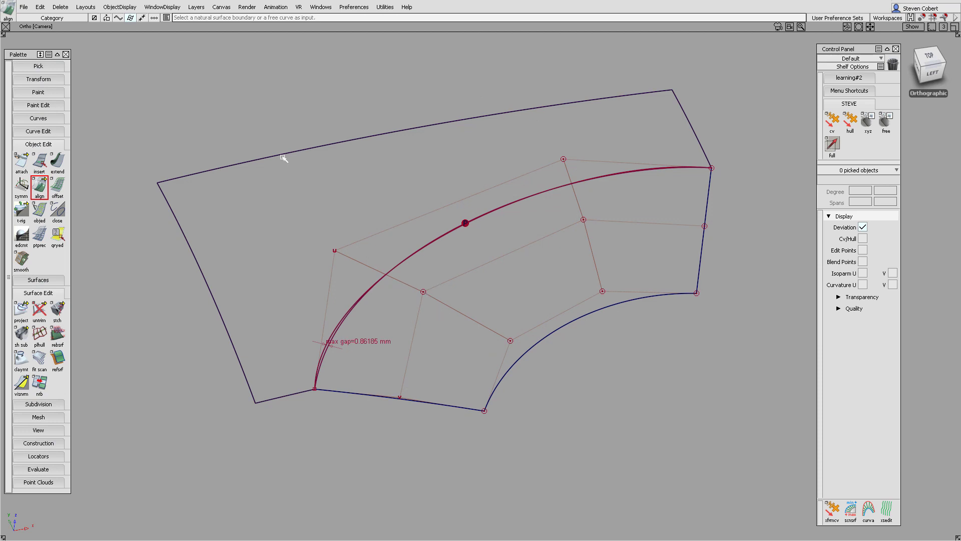
Try aligning the rail surface's upper curved edge to the trimmed edge with G0, Edge type, Position Influence 1.0 and a U Degree of 9
double_click(40, 188)
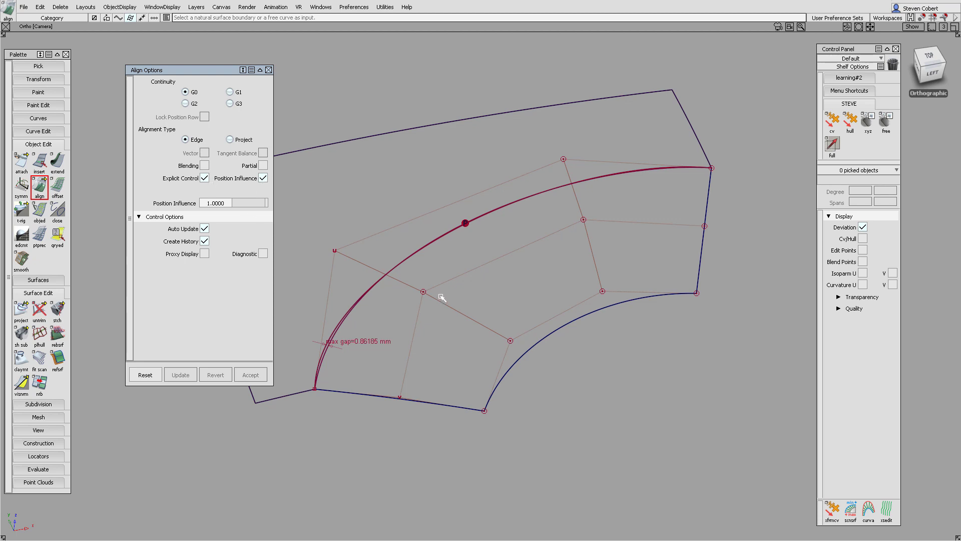
left_click(448, 254)
left_click(420, 199)
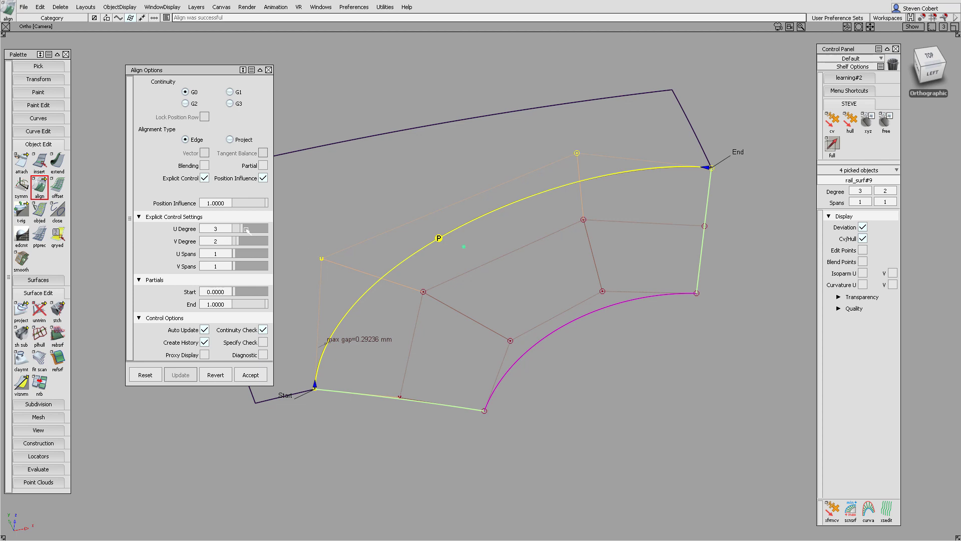
left_click_drag(245, 229, 258, 228)
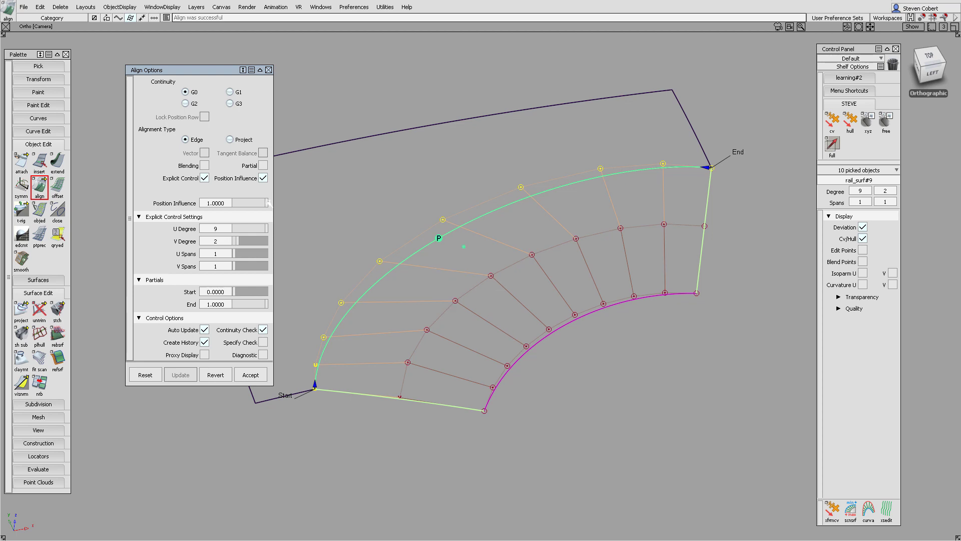
Try a Position Influence of 0 with 5 U Spans on the edge alignment and revert it
left_click_drag(260, 203, 233, 202)
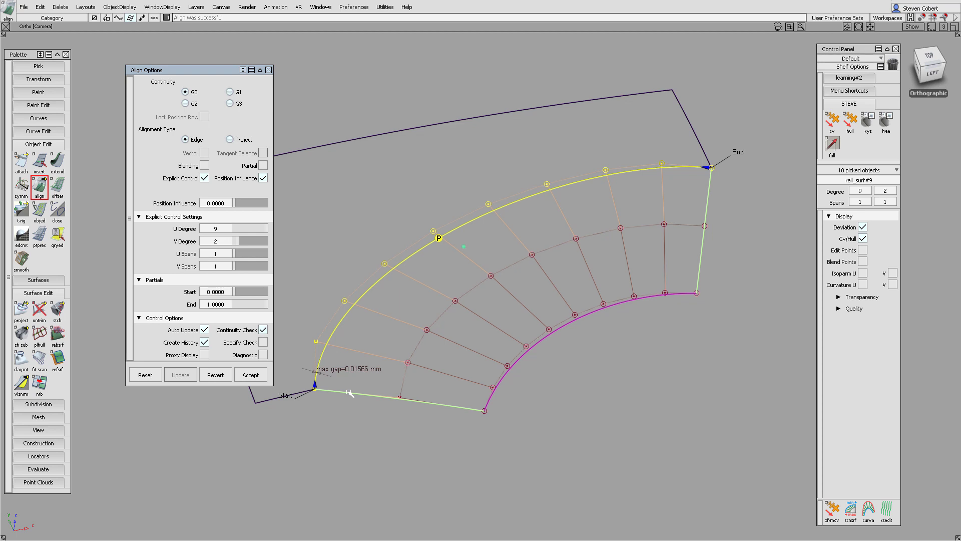
left_click(239, 254)
left_click_drag(239, 254, 252, 254)
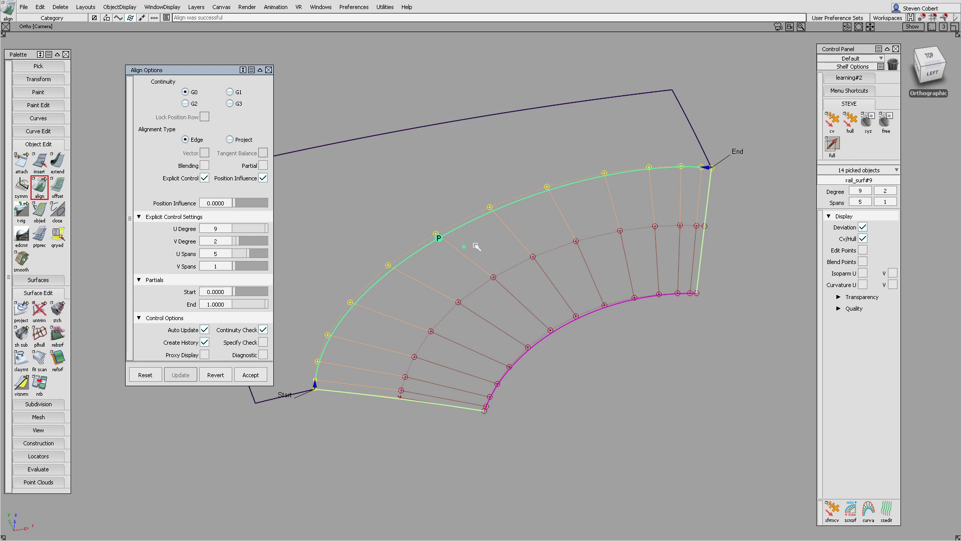
left_click(216, 374)
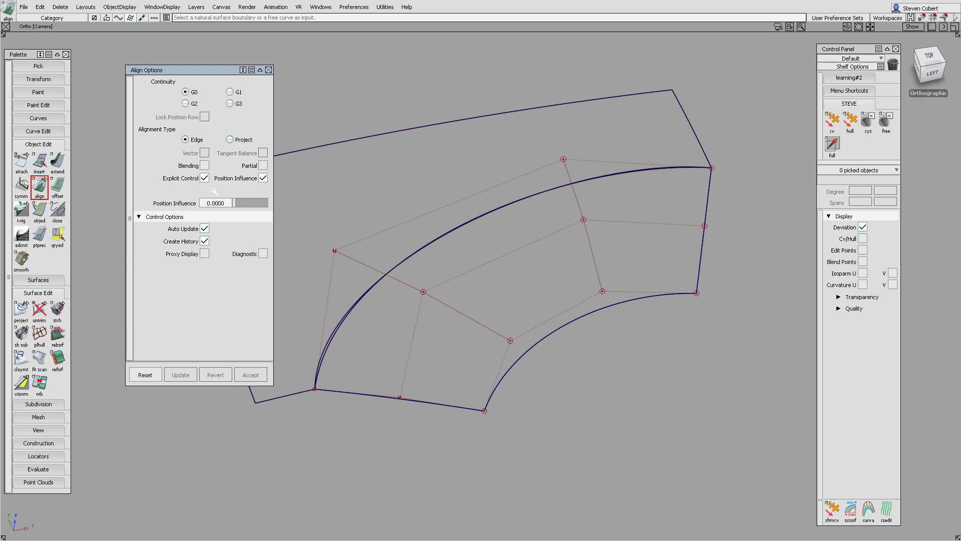
Switch the Align type to Project and untrim the large trimmed surface
left_click(230, 140)
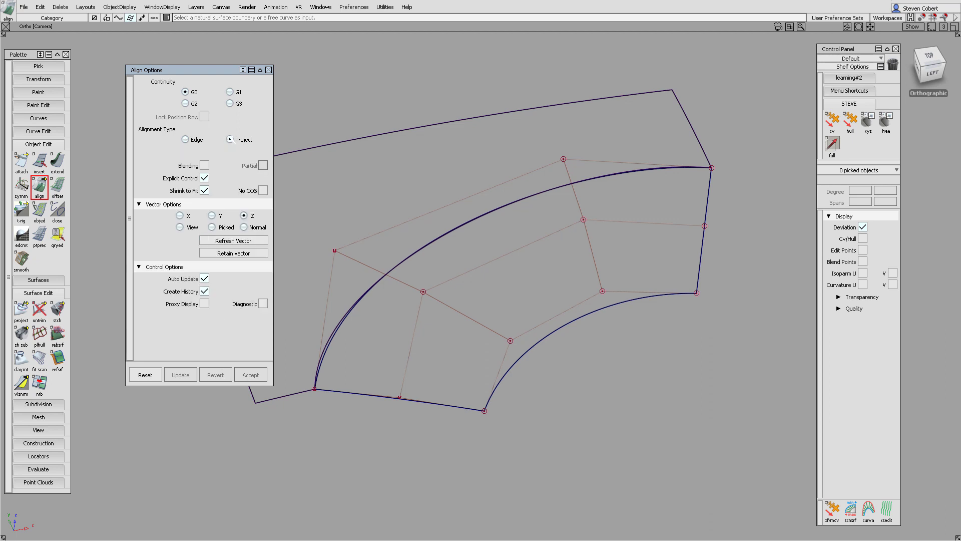
left_click_drag(409, 146, 390, 159, "ctrl+shift")
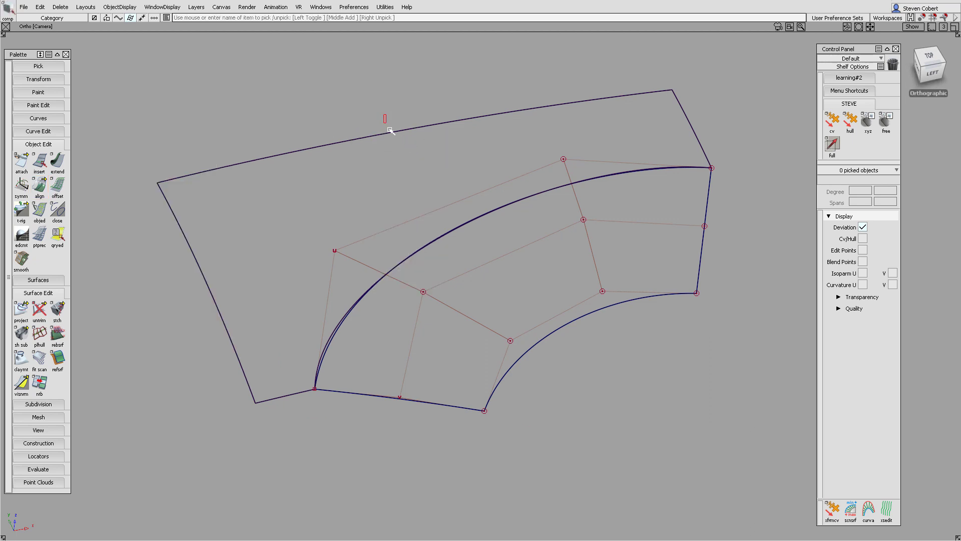
left_click(402, 145)
key("ctrl+u")
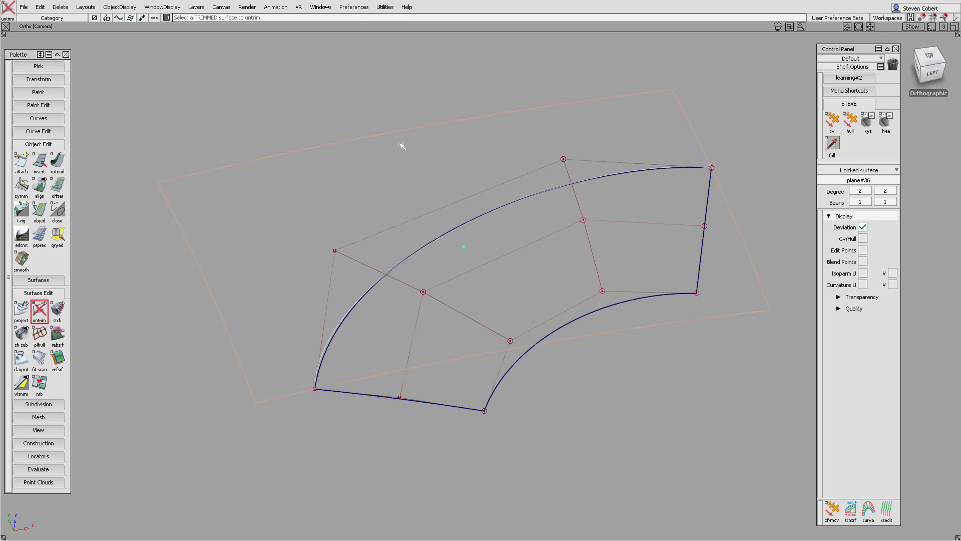
Pick the leftover curve-on-surface on the untrimmed surface and delete it
left_click(440, 264)
left_click_drag(440, 264, 419, 241, "ctrl+shift")
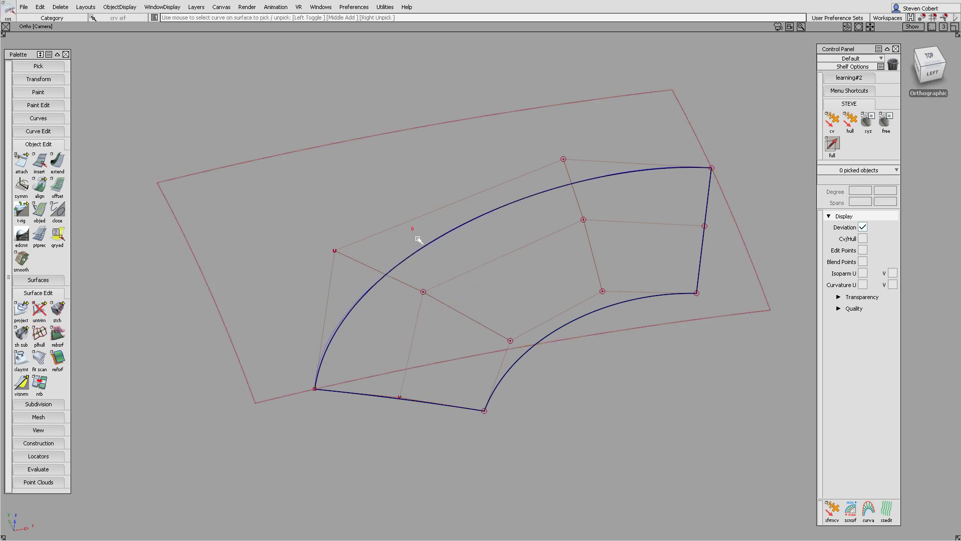
left_click(433, 262)
key("Delete")
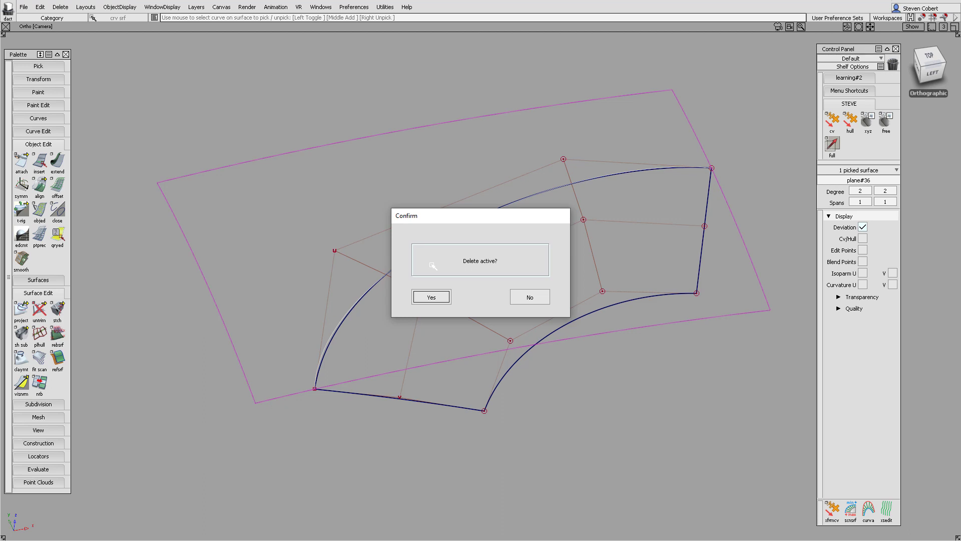
left_click(434, 300)
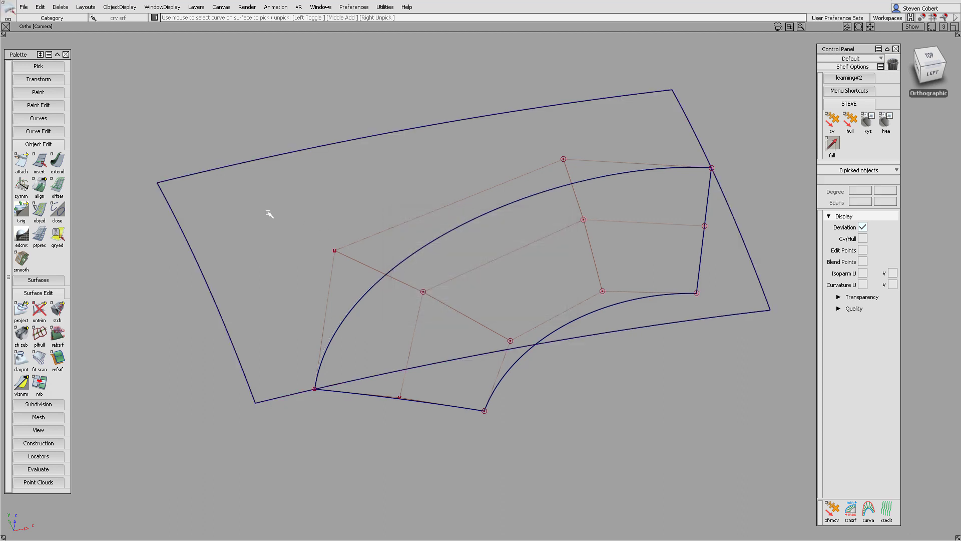
Align the rail surface's upper curved edge to the untrimmed surface with G0 Project along Z, a U Degree of 7 and Create History off
left_click(39, 187)
double_click(40, 186)
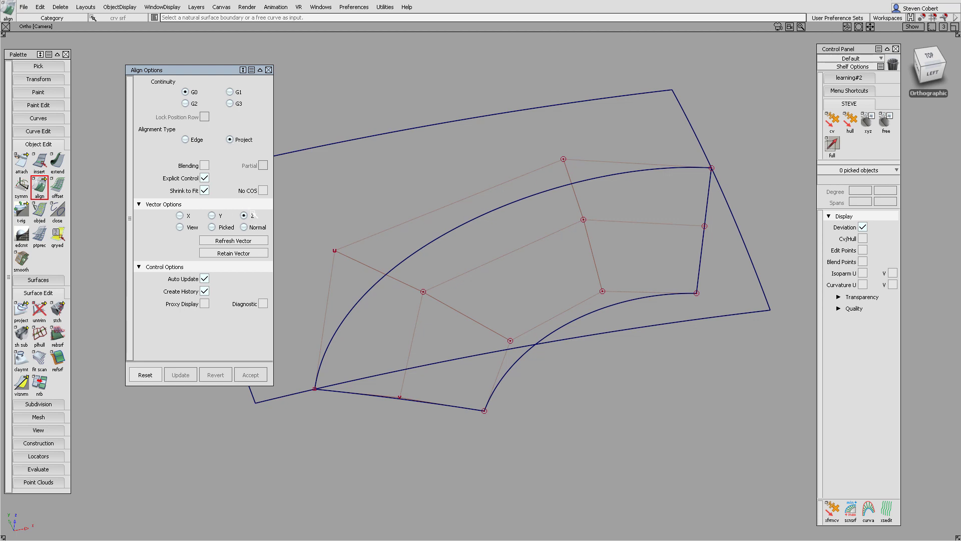
left_click(488, 216)
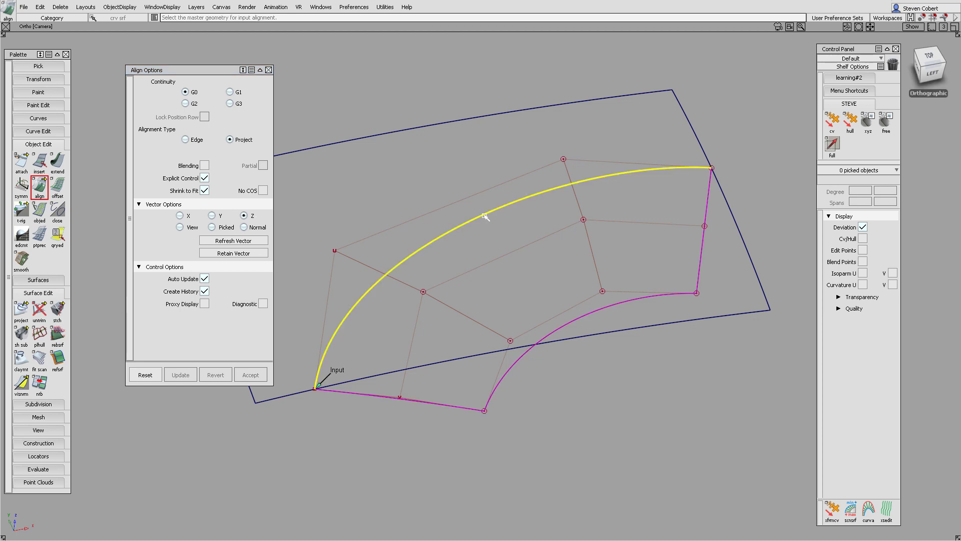
left_click(479, 120)
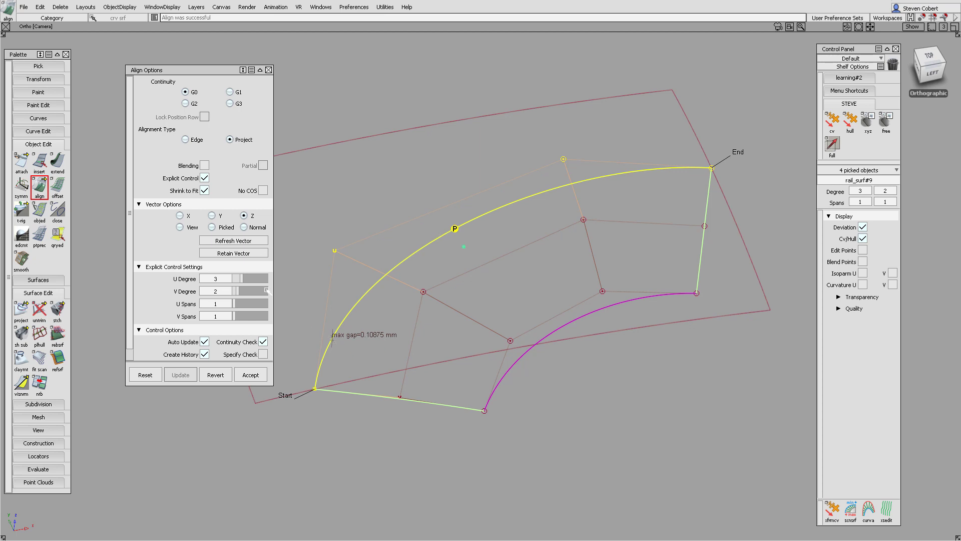
left_click(248, 279)
left_click_drag(248, 278, 261, 279)
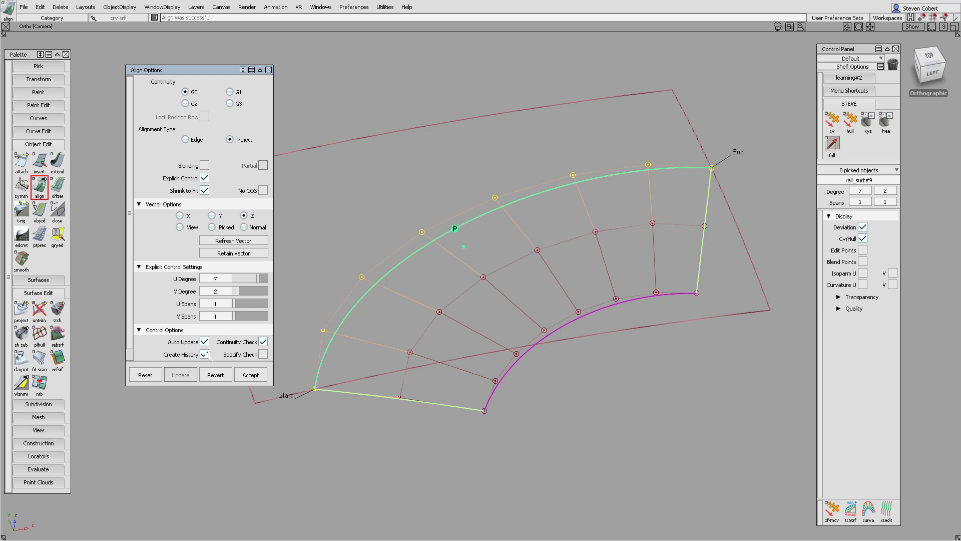
left_click(205, 354)
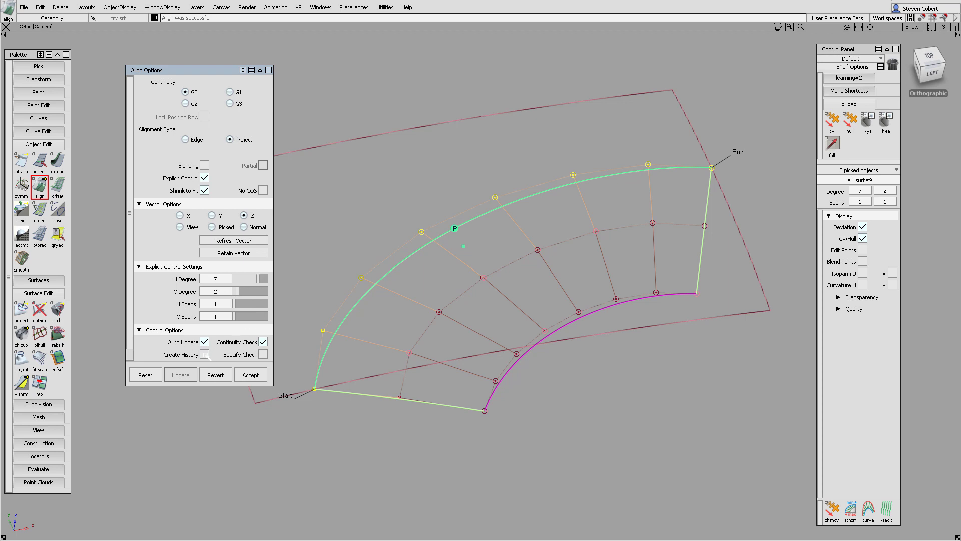
left_click(269, 69)
left_click(352, 156)
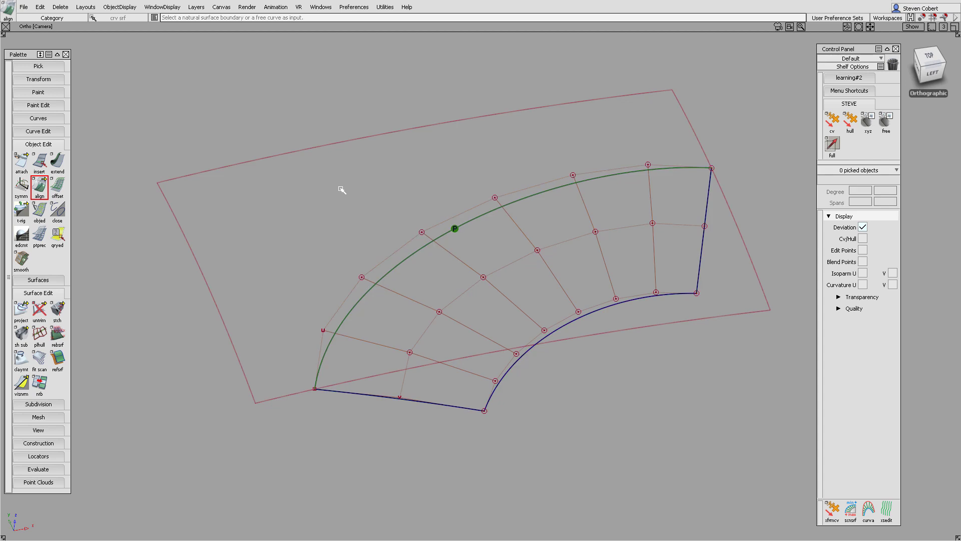
Recall the Project alignment's settings, then pick and delete the curve-on-surface under the aligned edge
double_click(40, 187)
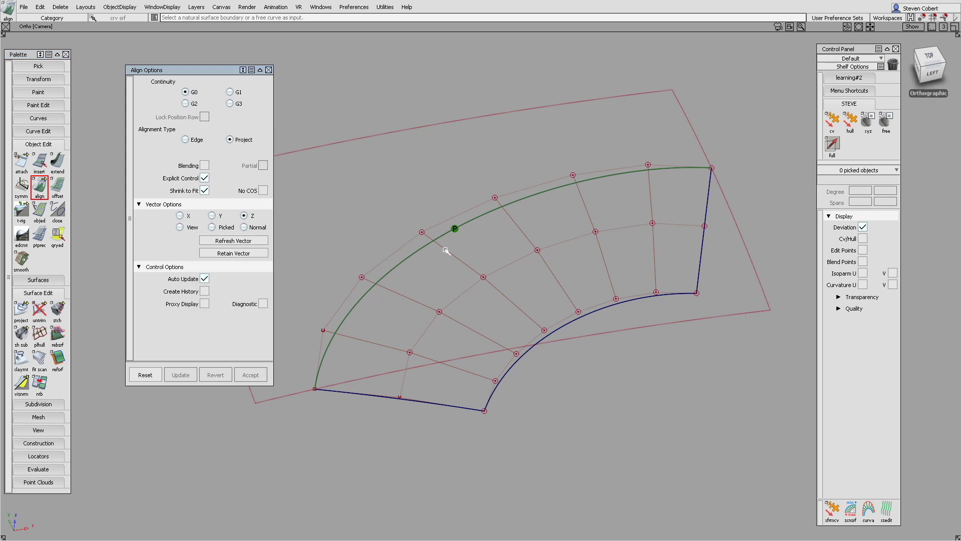
left_click(446, 249)
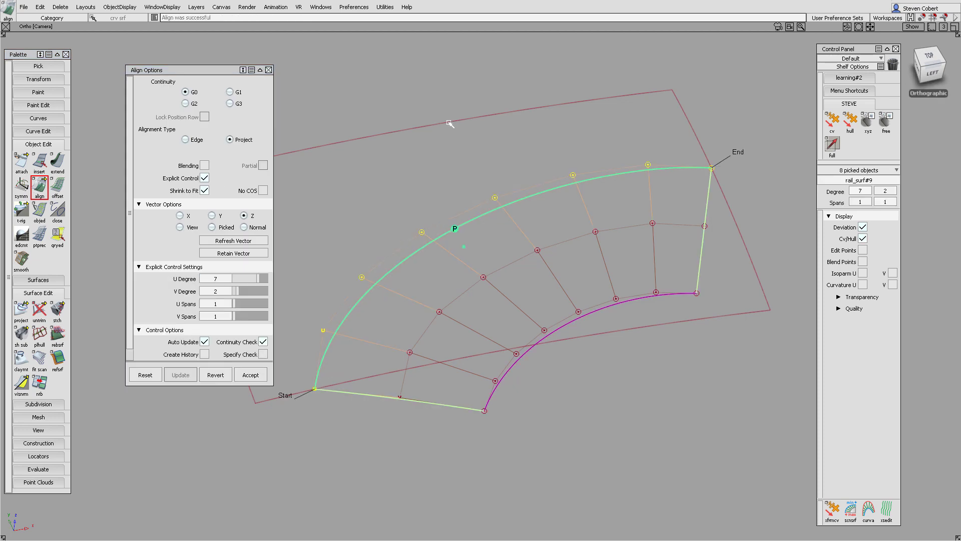
left_click_drag(520, 322, 481, 270, "ctrl+shift")
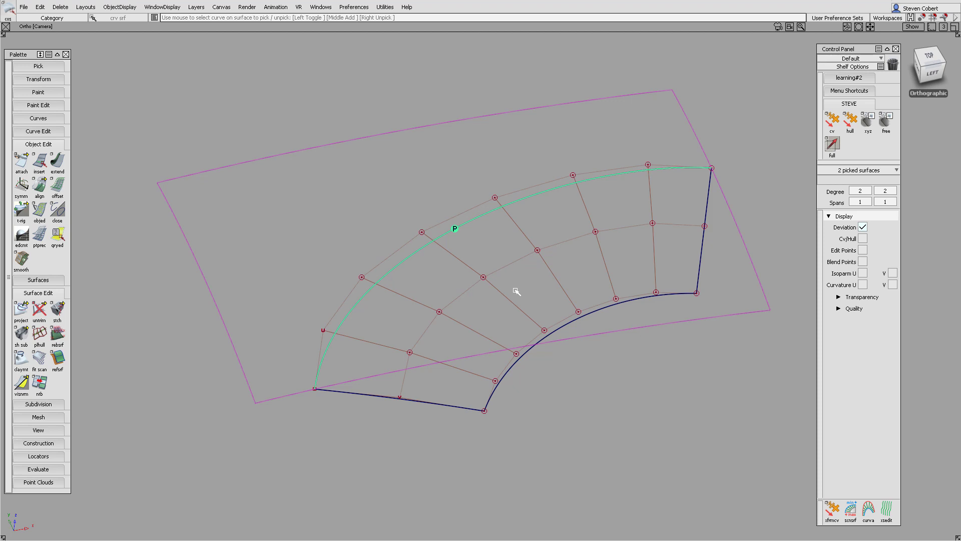
key("Delete")
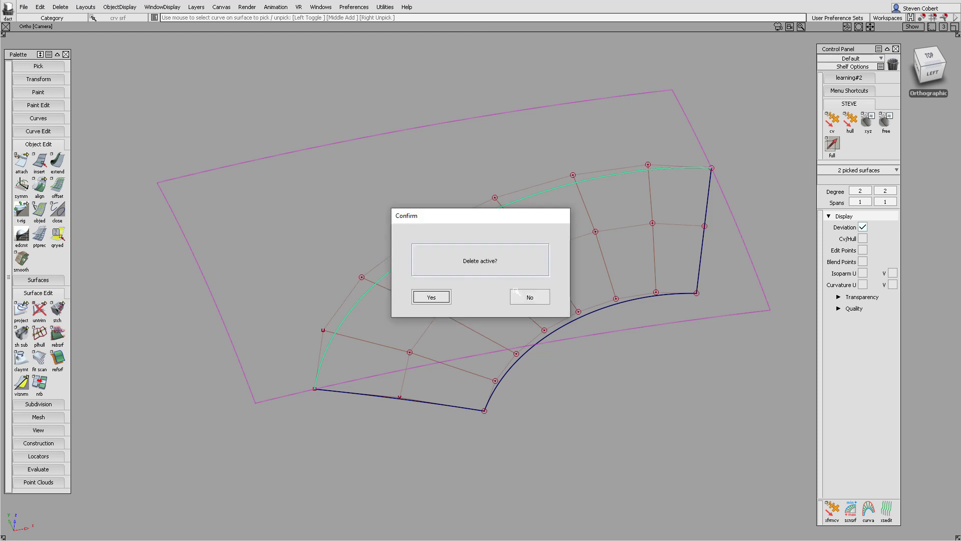
left_click(433, 295)
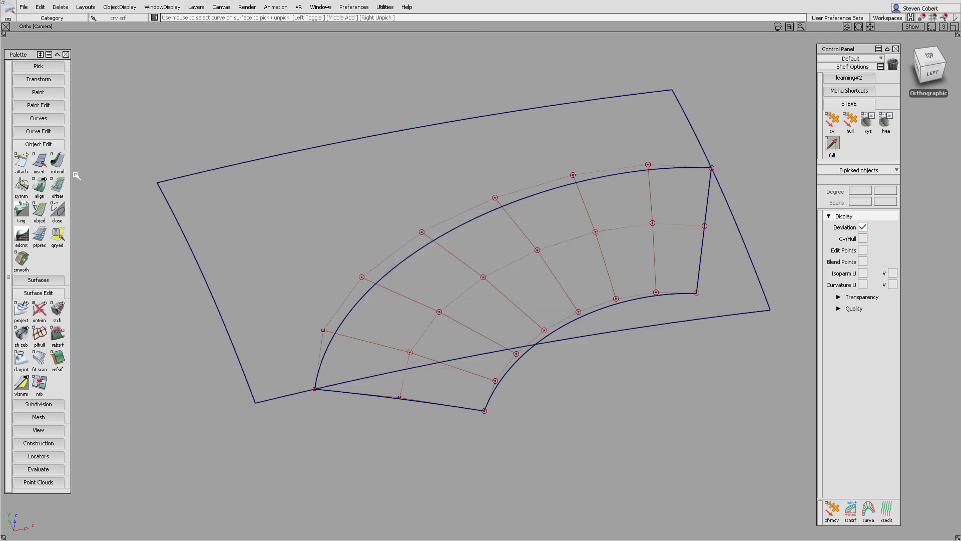
Realign the rail surface's edge to the large surface with G0 Project, then change the type to Edge and pick the aligned edge as input
double_click(39, 185)
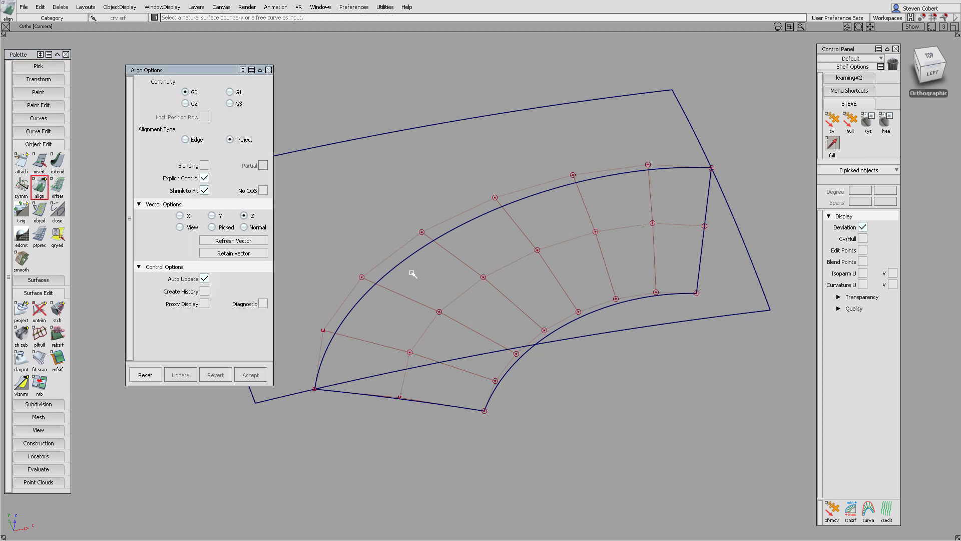
left_click(440, 248)
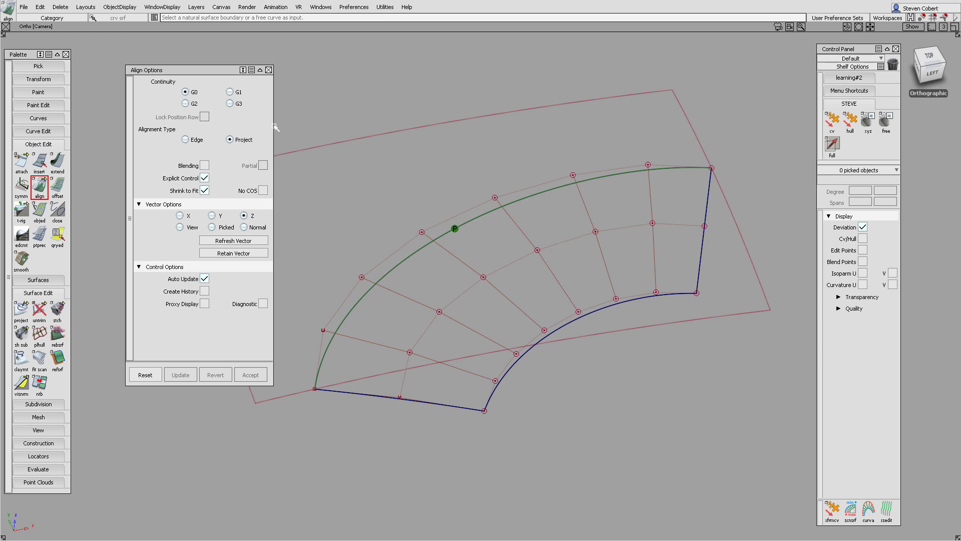
left_click(192, 139)
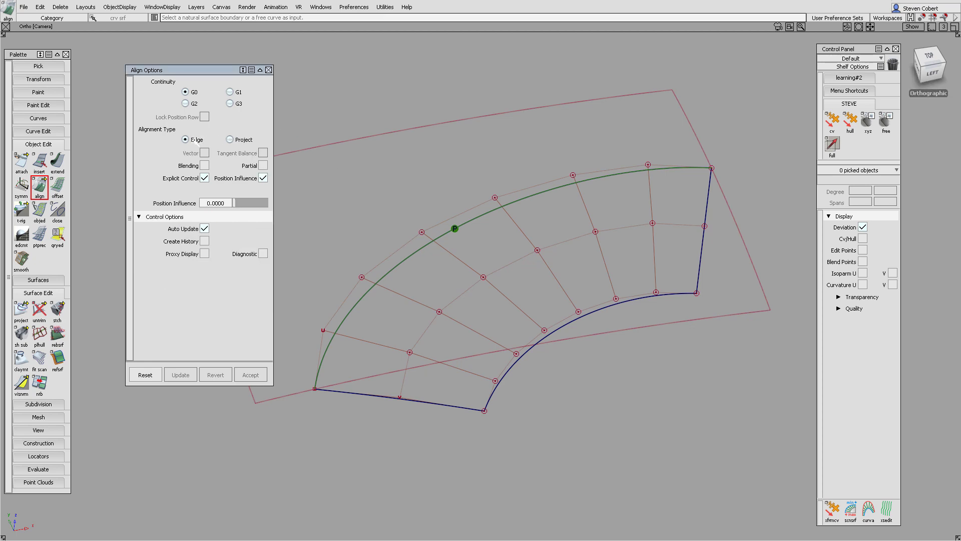
left_click(438, 242)
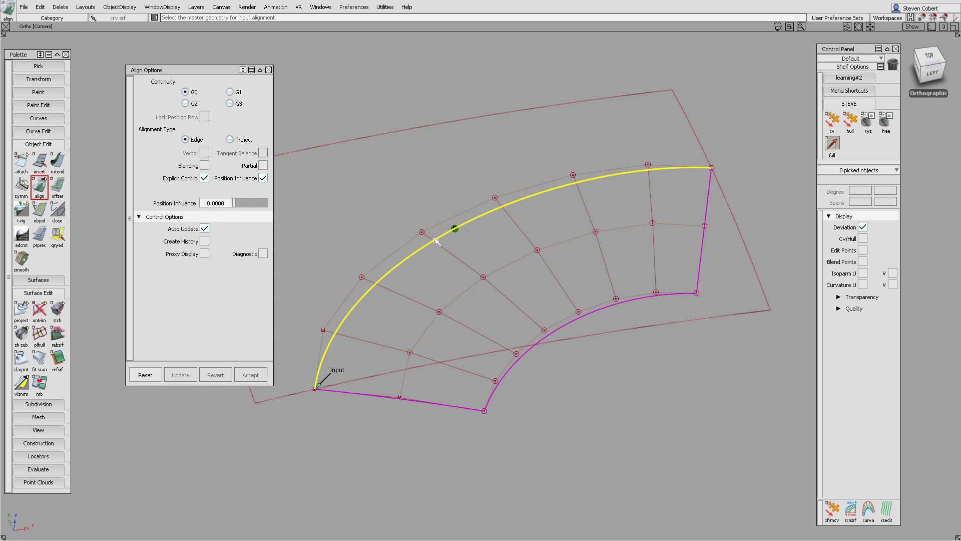
left_click(437, 241)
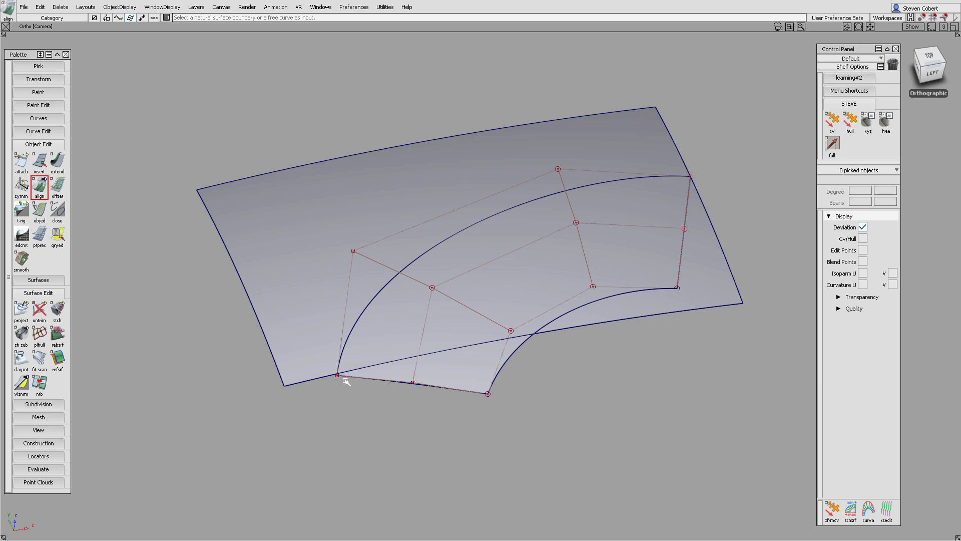
Align the new rail surface's upper curved edge to the large surface with G0 Project along Z, turning on Shrink to Fit
double_click(39, 191)
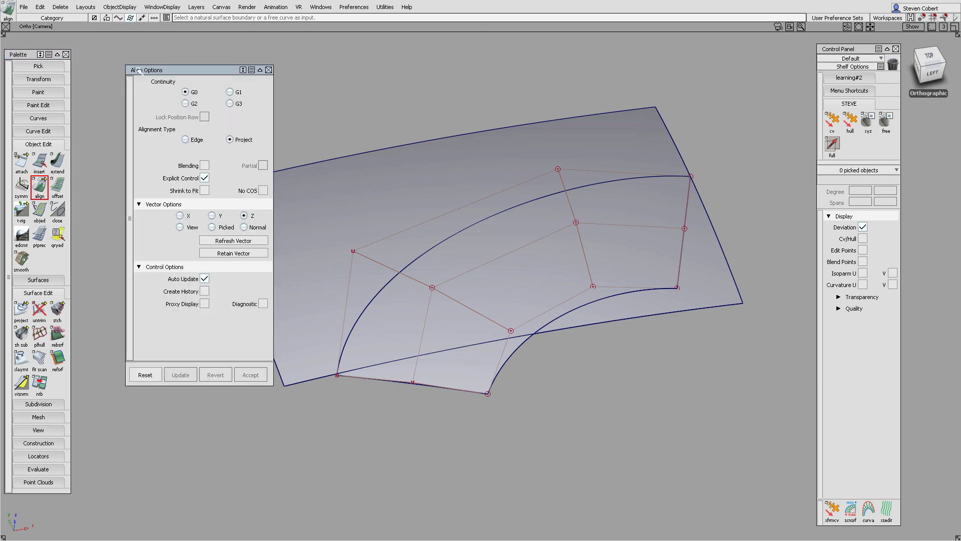
left_click(426, 257)
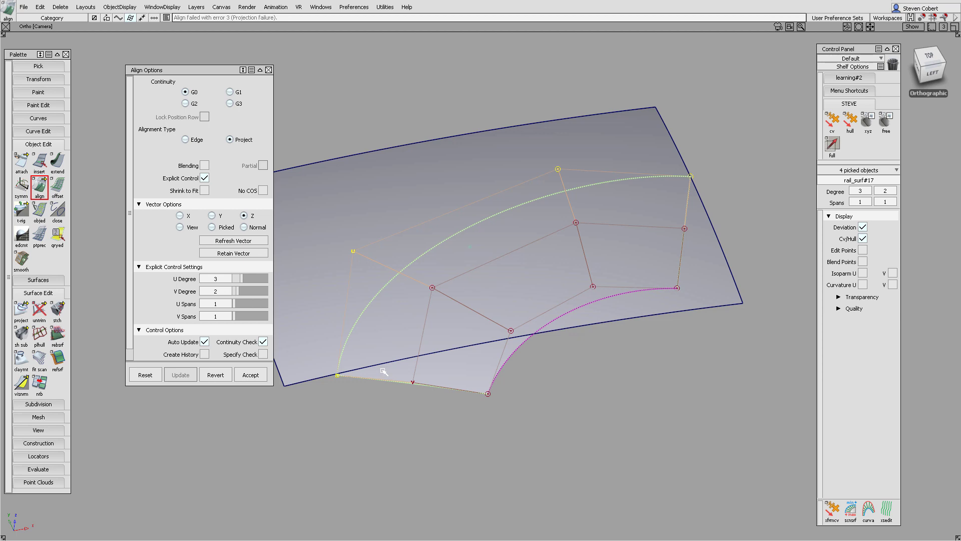
left_click(205, 191)
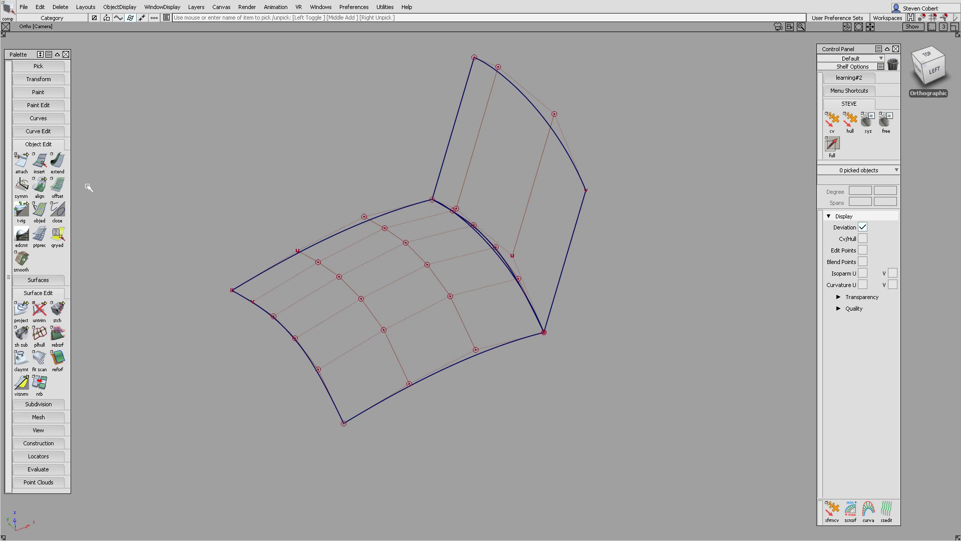
Align the draft surface's base edge to the curved surface's edge with G0, Edge type and a Position Influence of 1.0
left_click(39, 188)
double_click(39, 185)
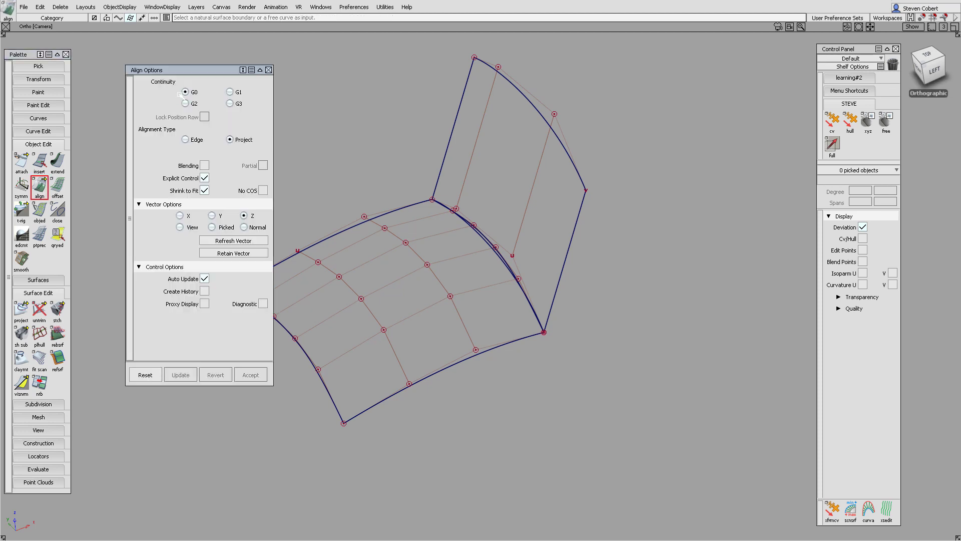
left_click(189, 140)
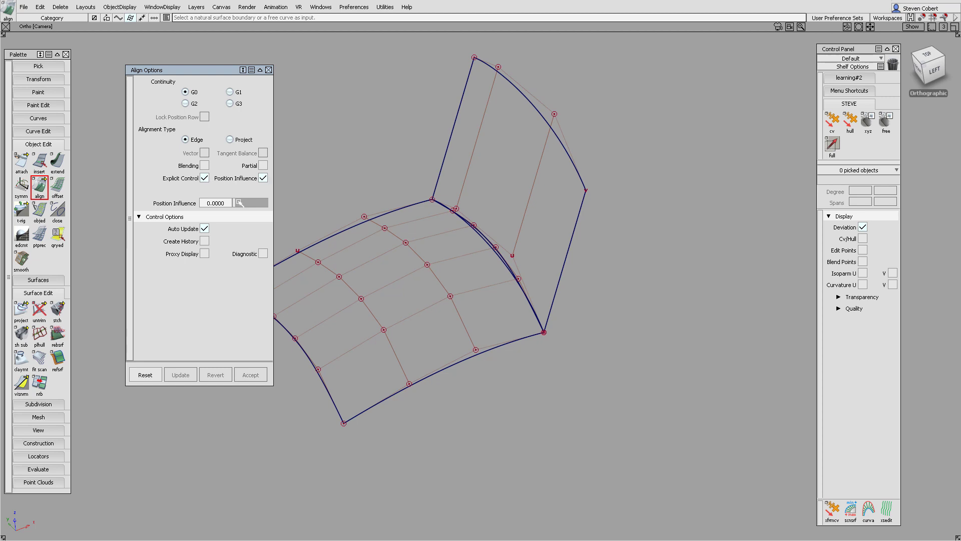
left_click_drag(235, 203, 277, 202)
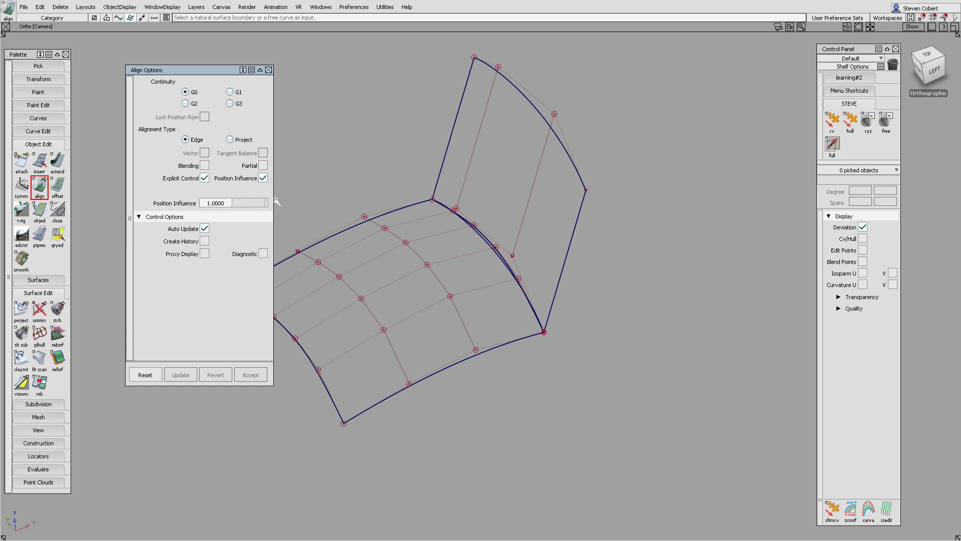
left_click(492, 229)
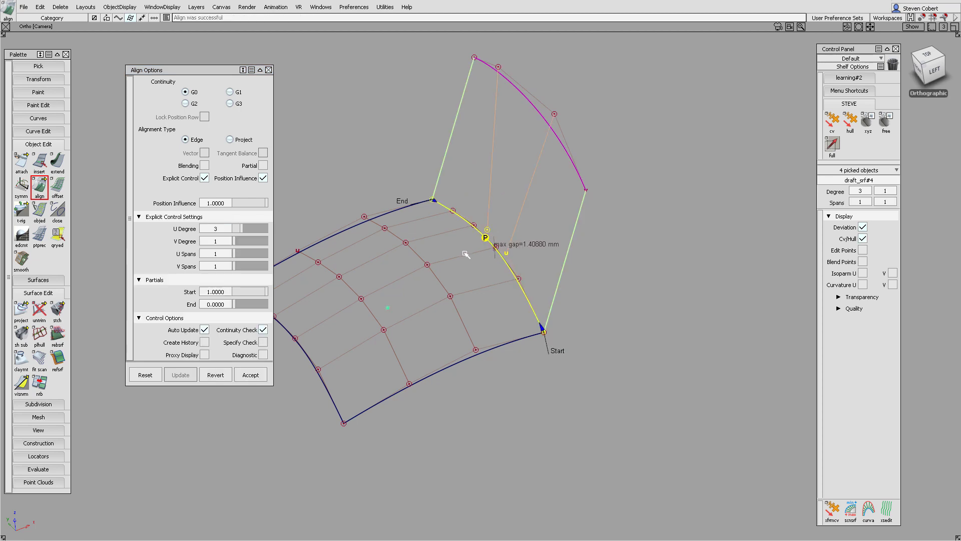
Try a U Degree of 5 for the draft surface's base edge alignment, then revert the alignment
left_click(250, 229)
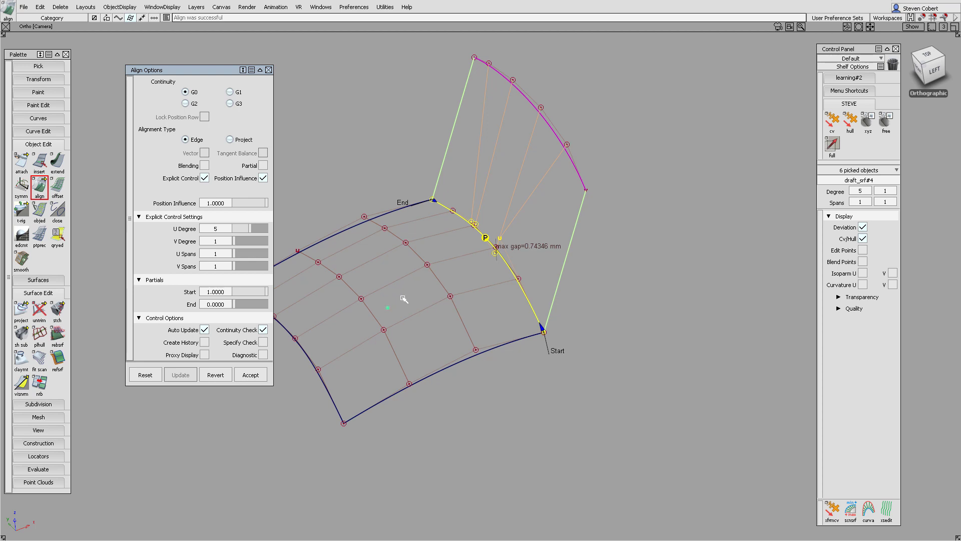
left_click(223, 377)
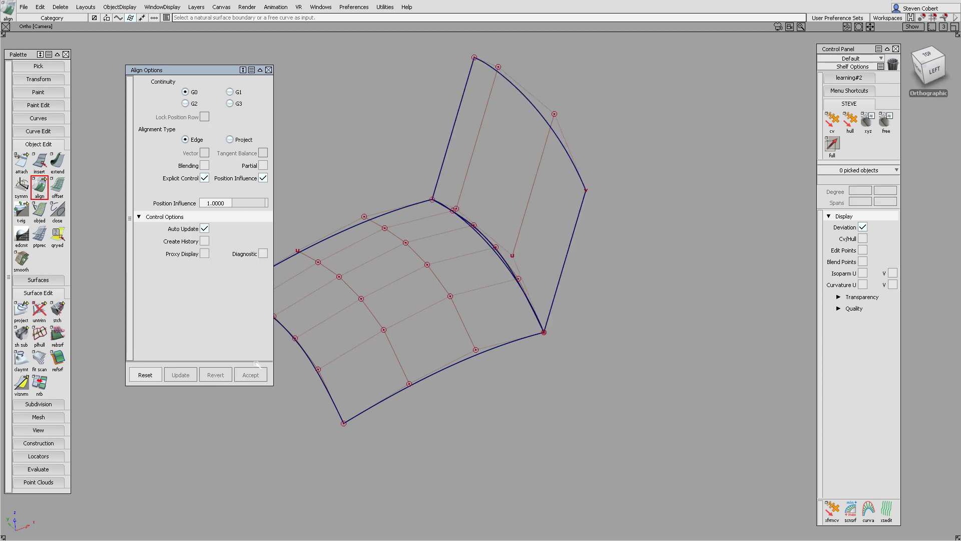
Pick the curved rail surface and turn on its isoparm display in V
left_click_drag(397, 325, 379, 342, "ctrl+shift")
left_click_drag(363, 300, 394, 325)
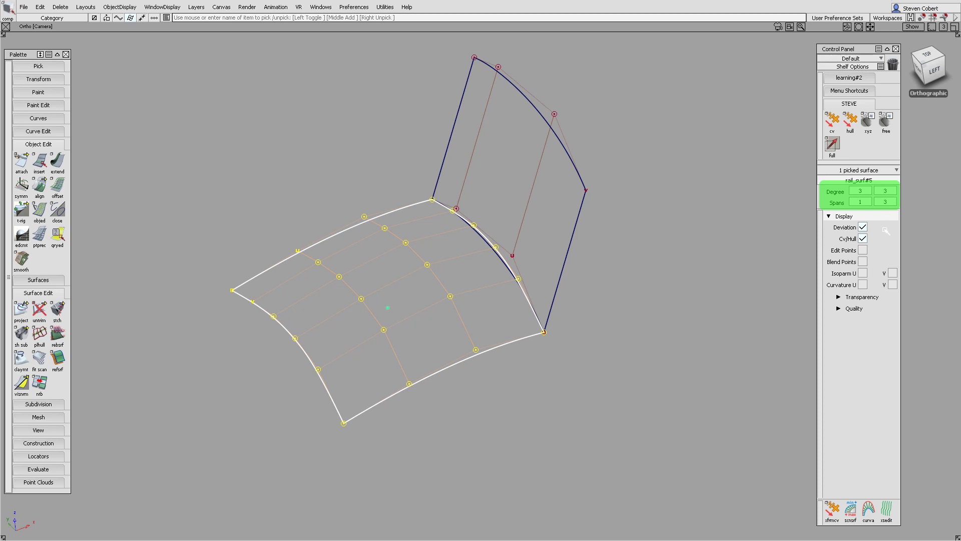
left_click(893, 273)
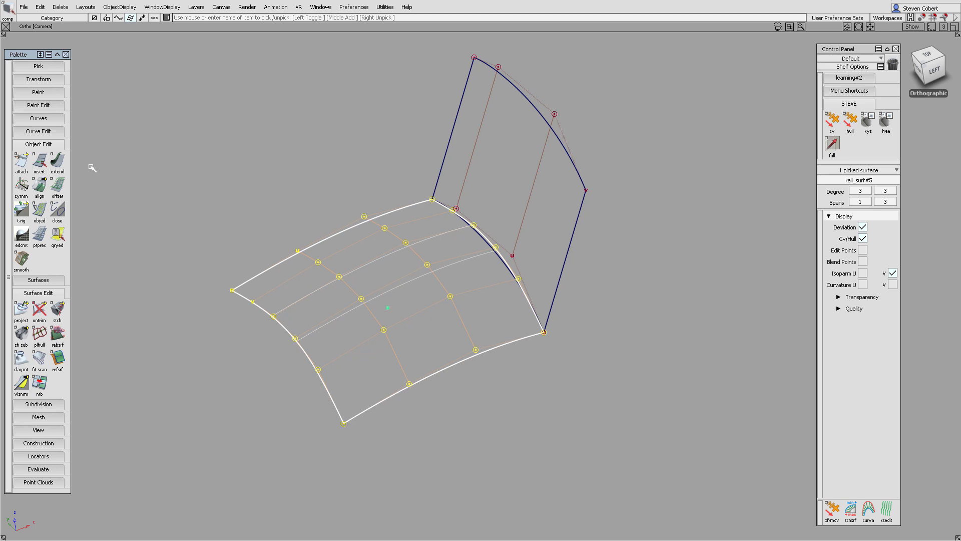
Duplicate the rail surface's free curved edge opposite the draft surface with No rebuild, and show the new curve's edit points
left_click(44, 131)
left_click(21, 148)
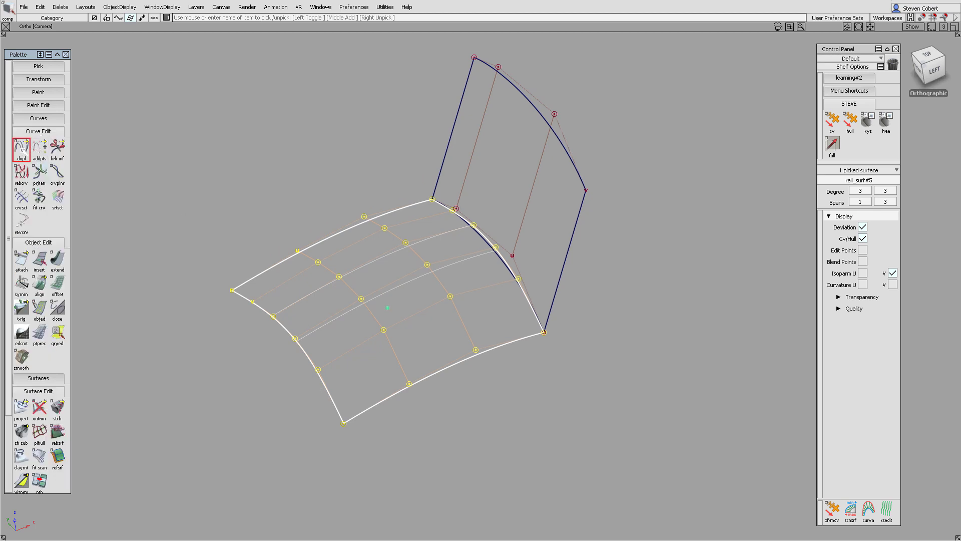
left_click(308, 354)
key("space")
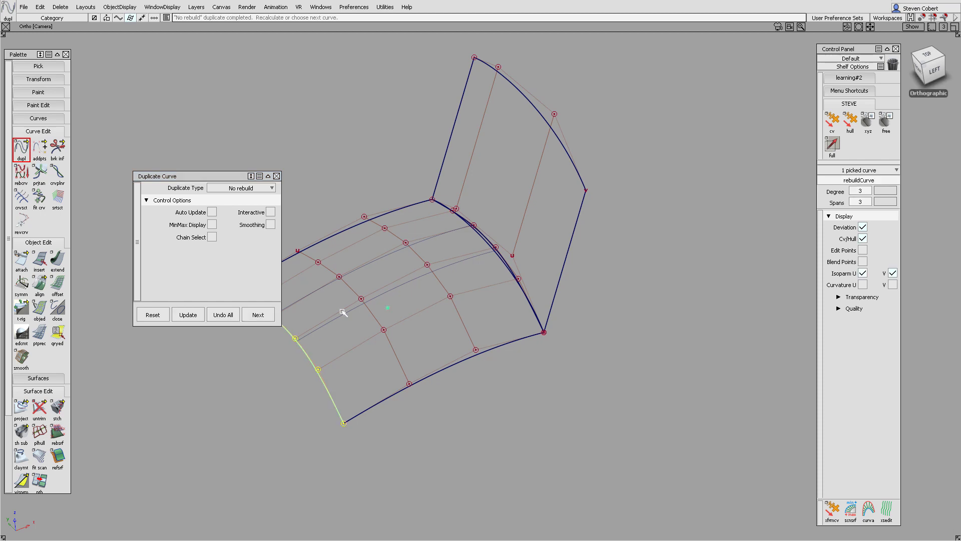
left_click(276, 176)
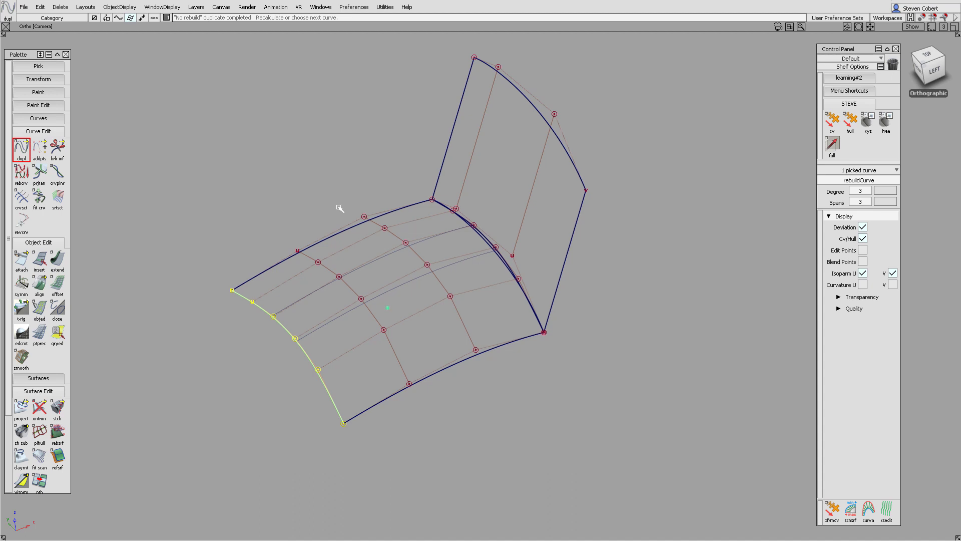
left_click(862, 250)
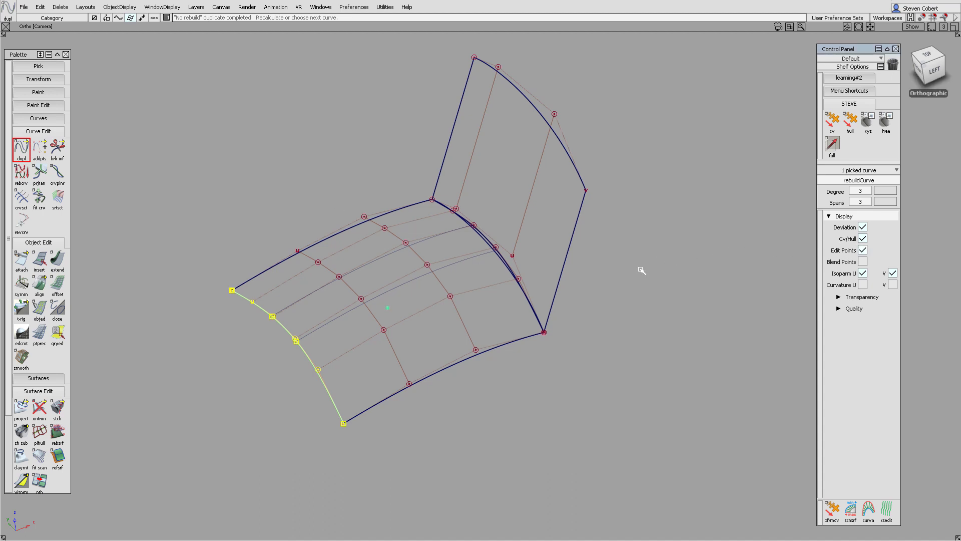
Pick all edit points of the duplicated curve and examine each one's parameter in the Information Window
mouse_move(328, 332)
left_mouse_down("ctrl+shift")
mouse_move(328, 310)
mouse_move(336, 352)
left_mouse_up("ctrl+shift")
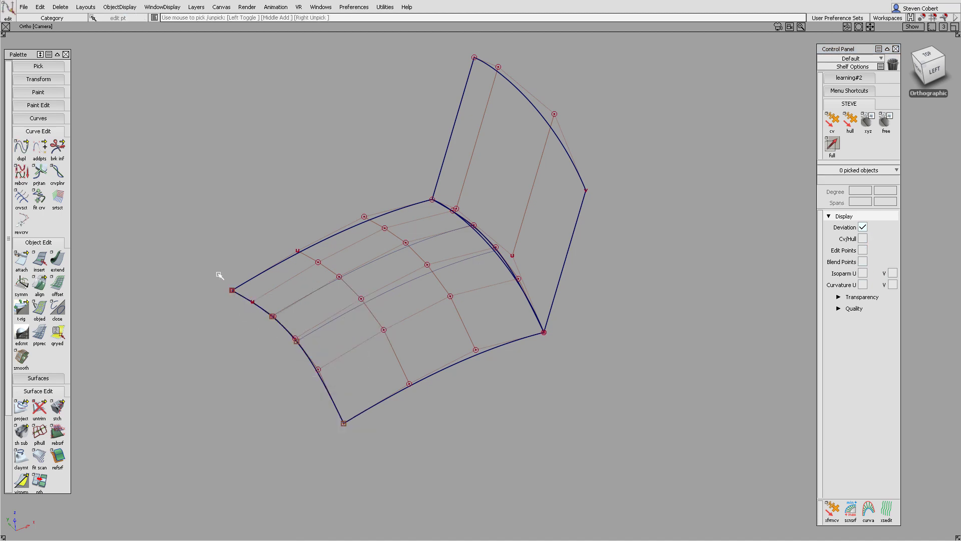
left_click_drag(219, 275, 368, 460)
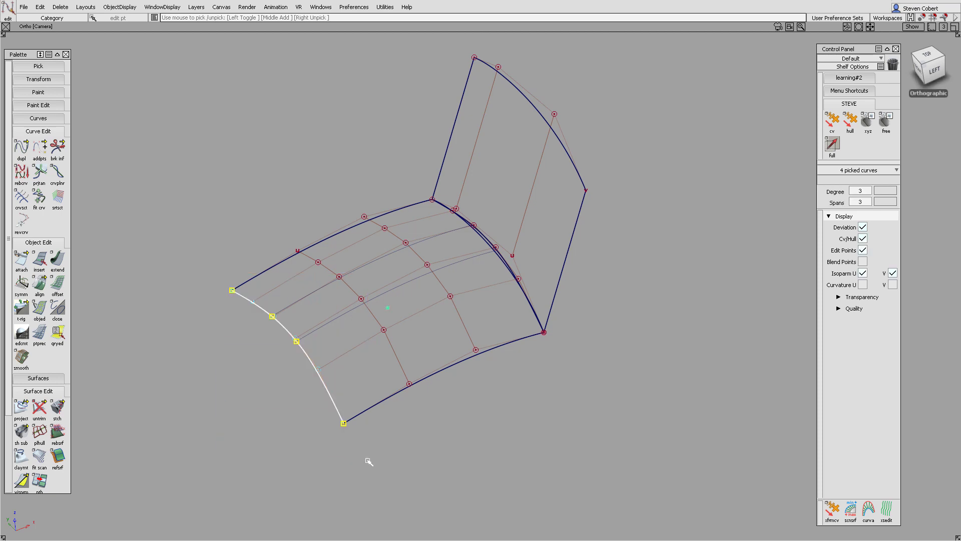
key("ctrl+i")
left_click(561, 128)
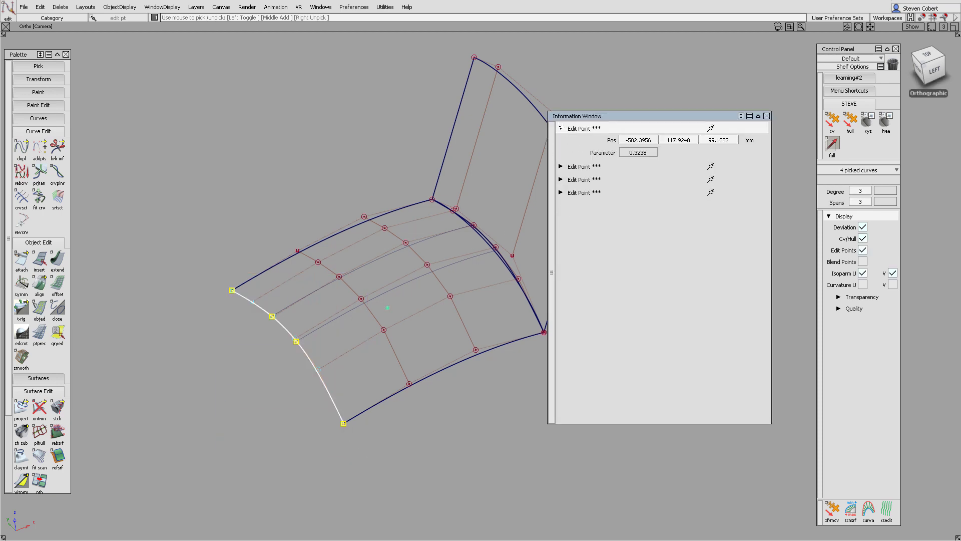
left_click(561, 167)
left_click(561, 205)
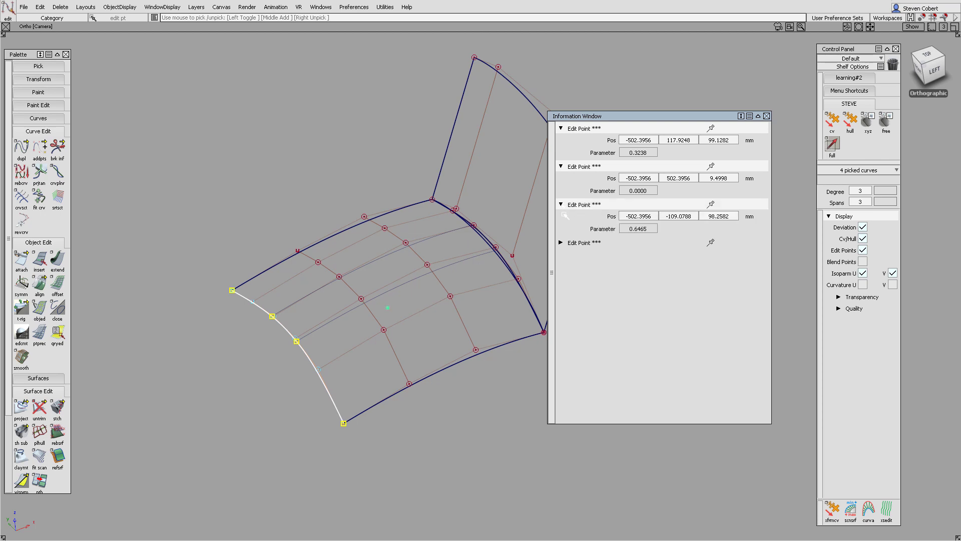
left_click(561, 243)
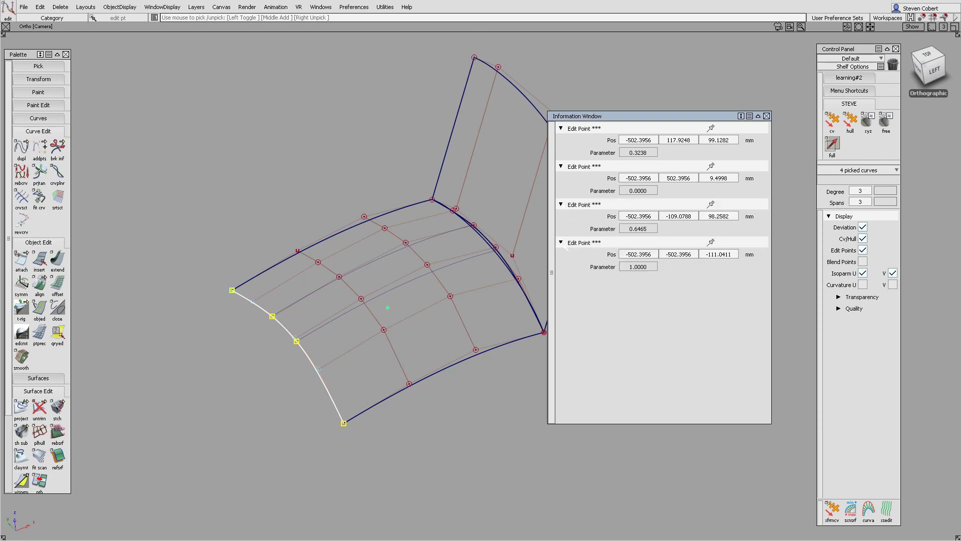
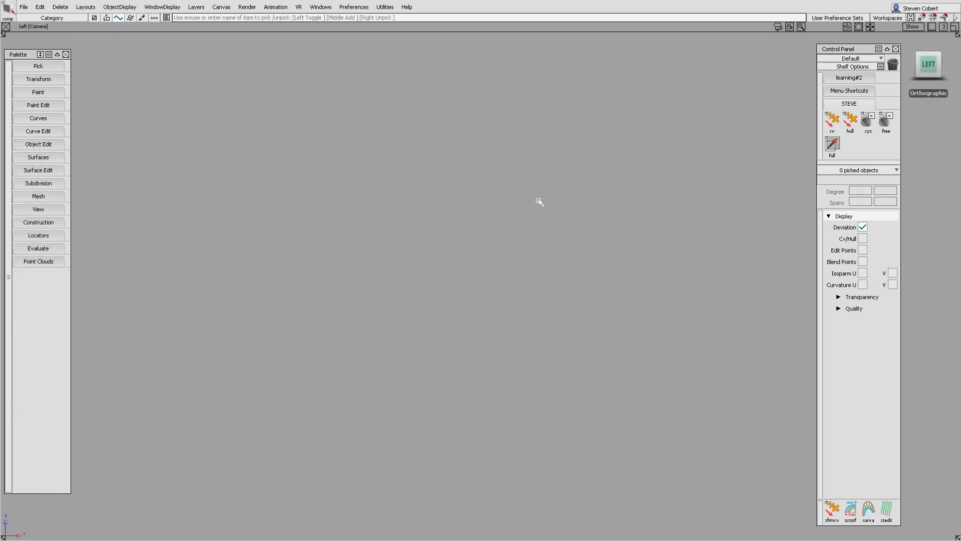
Draw an arched degree 2 CV curve with six CVs, using Uniform knot spacing, in the Left view
left_click(62, 118)
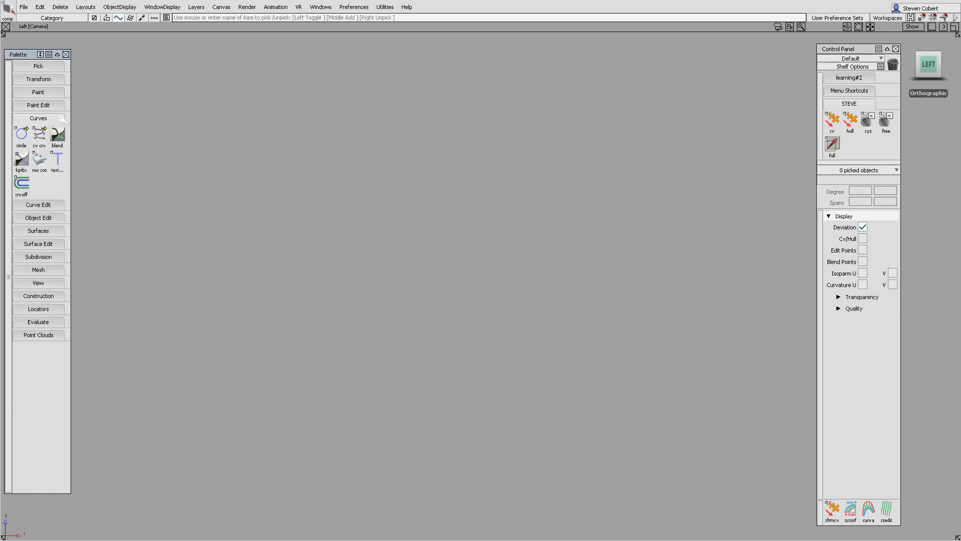
double_click(41, 131)
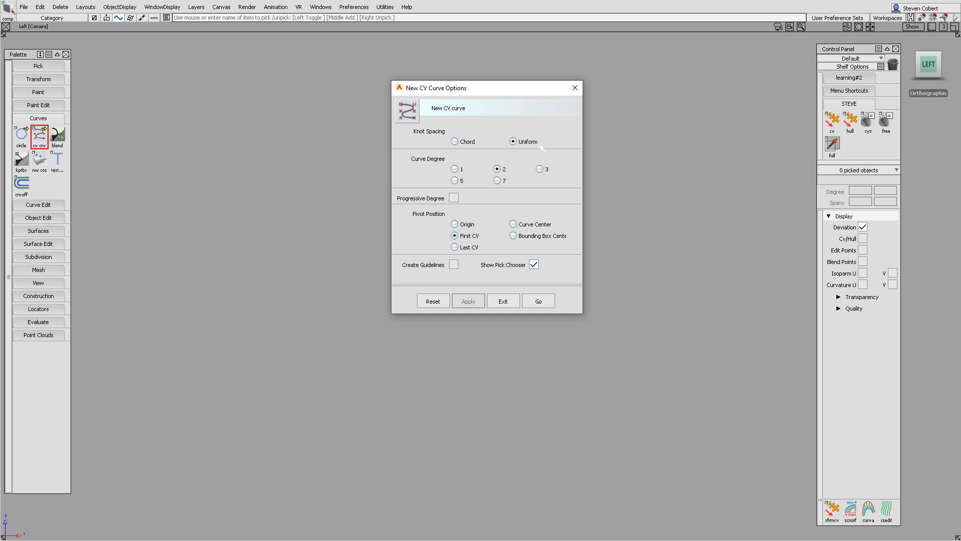
left_click(541, 301)
left_click(266, 204)
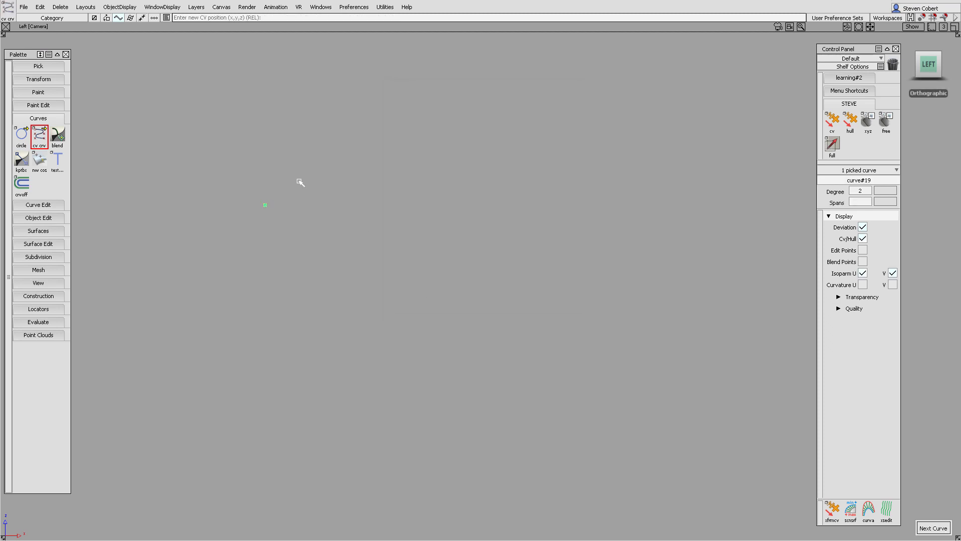
left_click(315, 167)
left_click(402, 150)
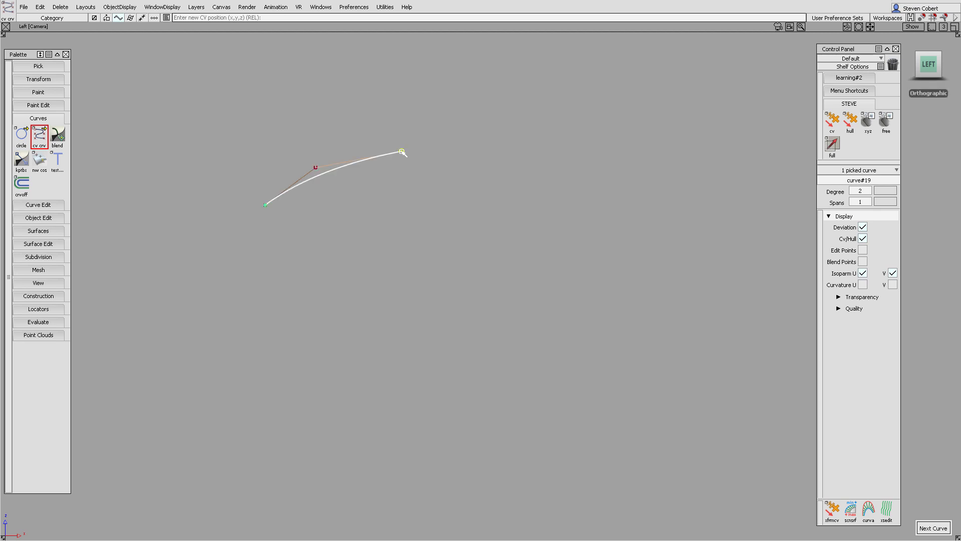
left_click(488, 156)
left_click(552, 176)
left_click(602, 210)
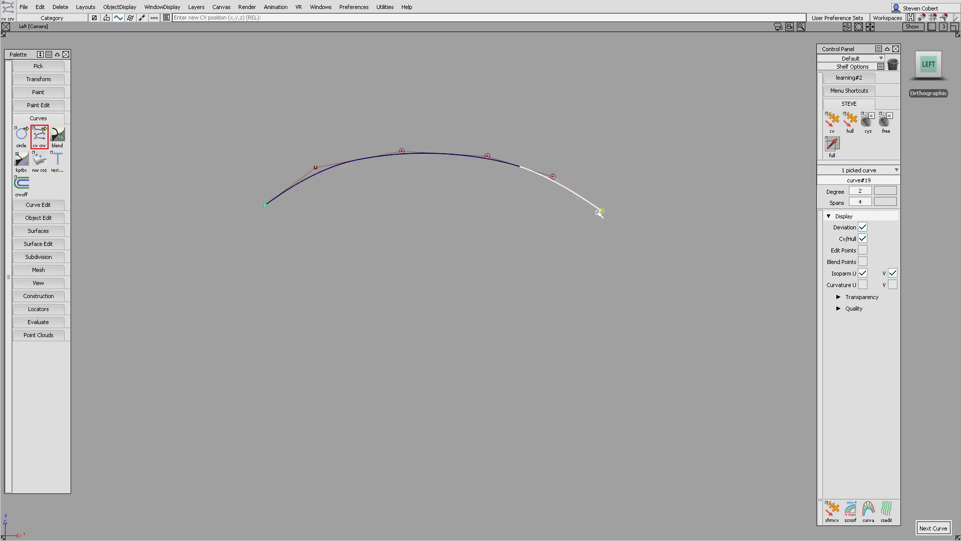
Draw a second arched degree 2 CV curve with six CVs below the first, using Chord knot spacing
double_click(39, 136)
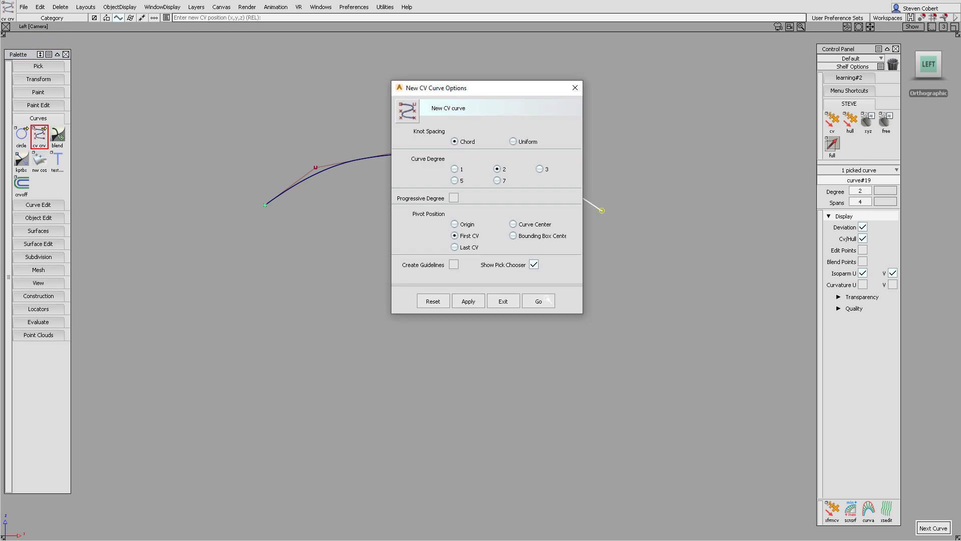
left_click(539, 301)
left_click(271, 305)
left_click(332, 266)
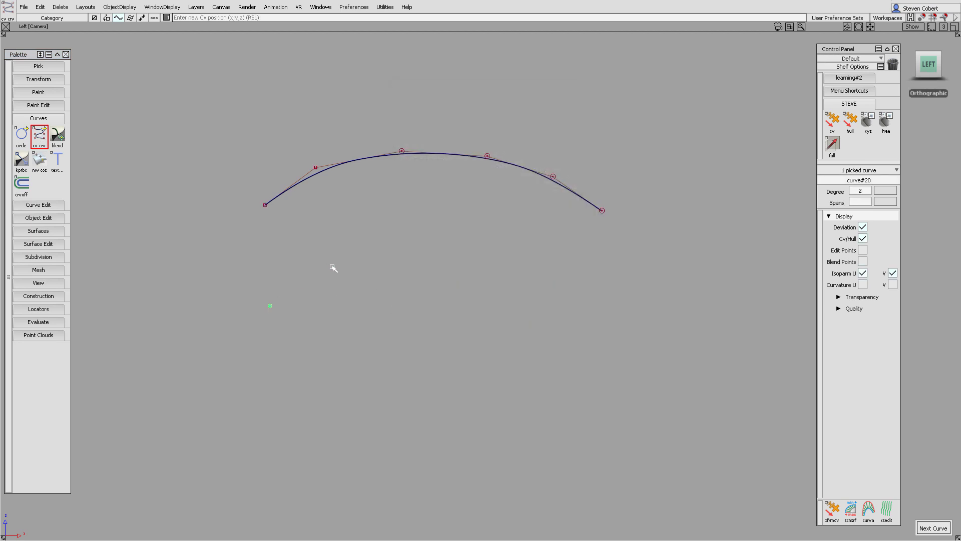
left_click(435, 255)
left_click(512, 261)
left_click(574, 282)
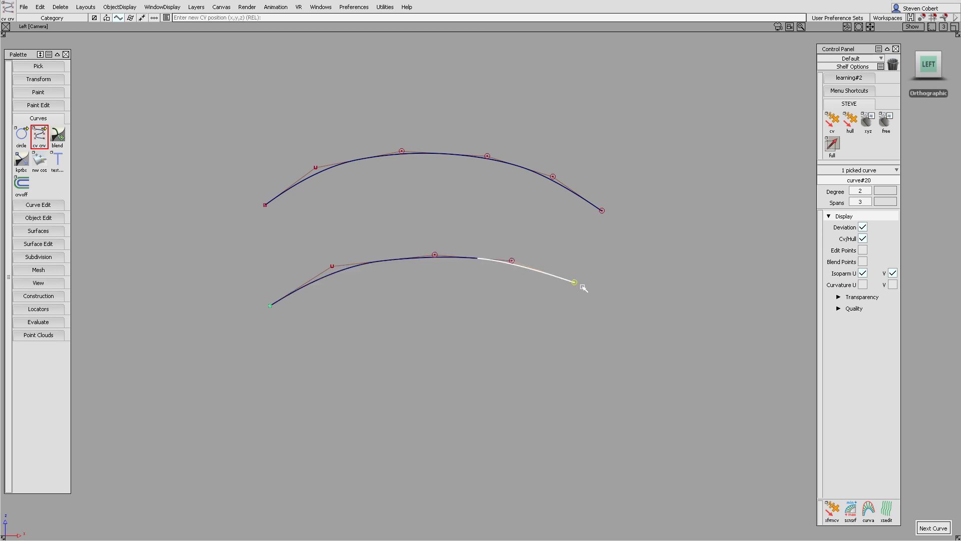
left_click(623, 314)
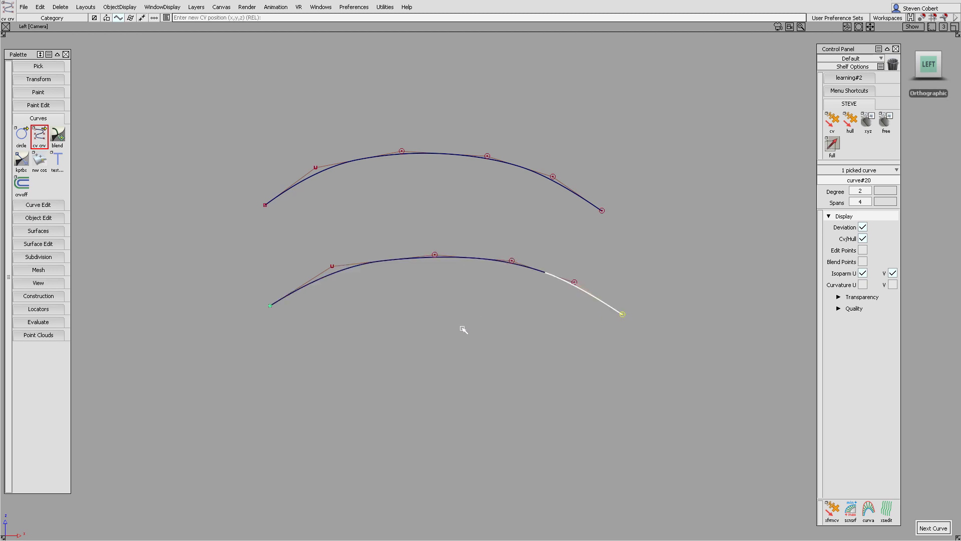
Pick both arched curves and turn on their edit point display
left_click_drag(462, 328, 444, 241, "ctrl+shift")
left_click_drag(441, 236, 480, 247, "ctrl+shift")
left_click_drag(454, 131, 452, 284)
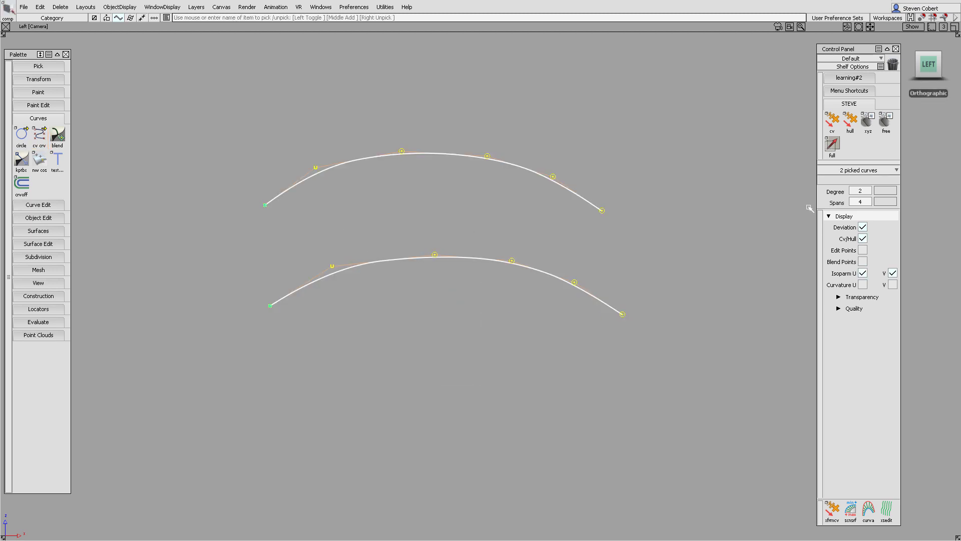
Pick the upper curve's edit points and examine their parameters in the Information Window
left_click_drag(375, 182, 377, 225, "ctrl+shift")
left_click_drag(237, 138, 641, 245)
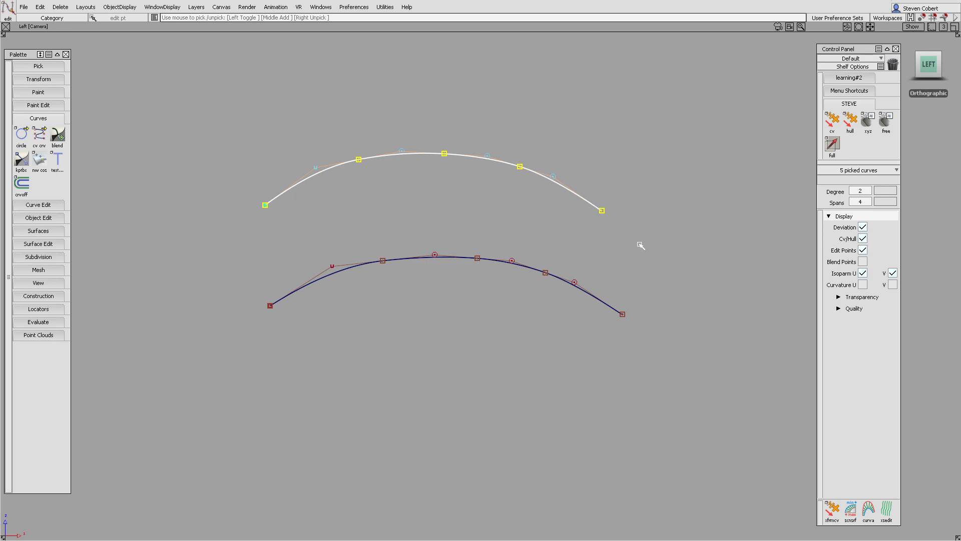
key("ctrl+5")
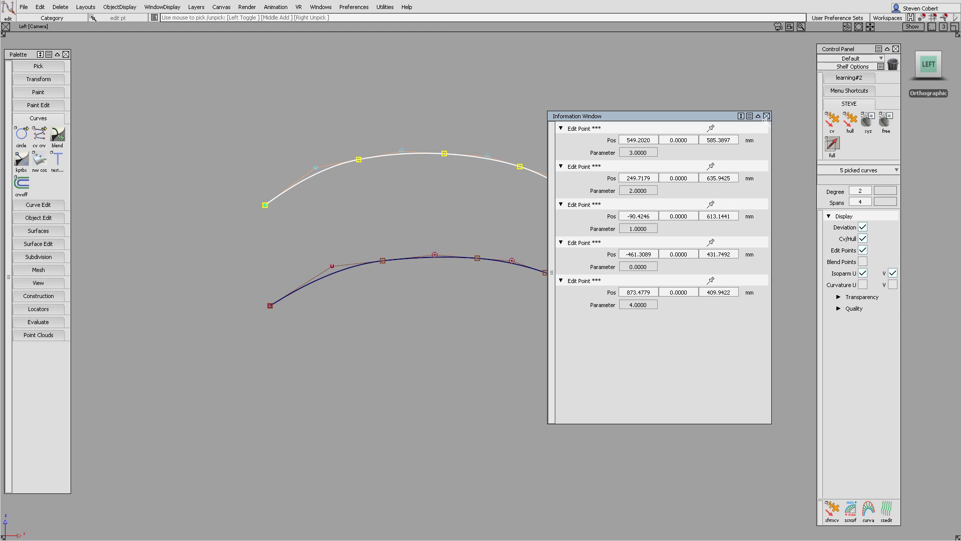
left_click(767, 116)
Pick the lower curve's edit points and examine their parameters in the Information Window
left_click_drag(446, 287, 431, 329, "ctrl+shift")
left_click_drag(213, 242, 685, 350)
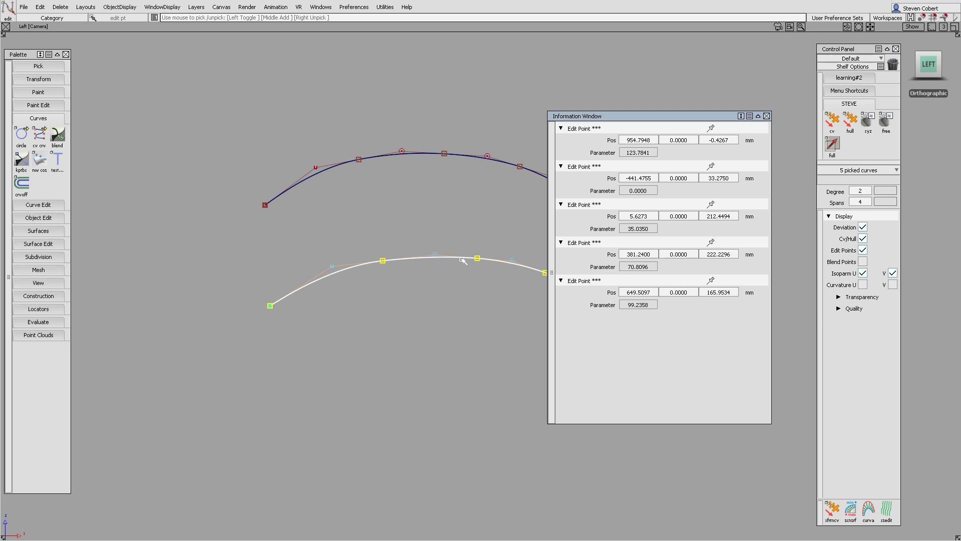
left_click(767, 115)
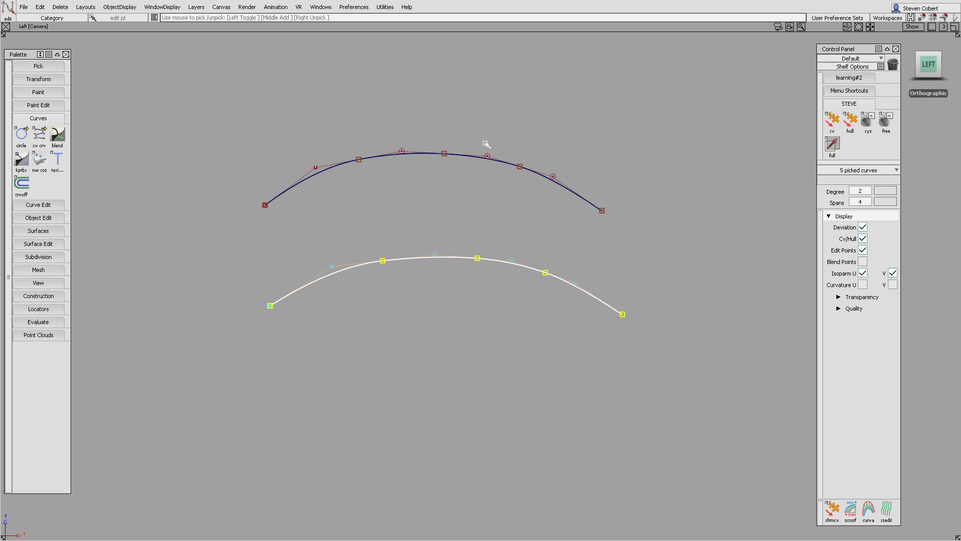
Set the New CV Curve knot spacing to Uniform and leave the options without drawing a curve
double_click(39, 134)
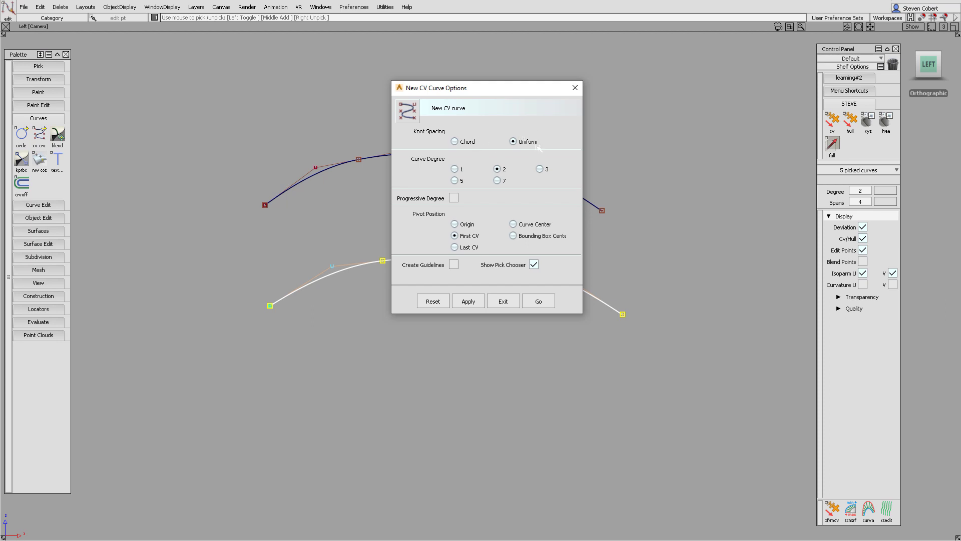
left_click(511, 303)
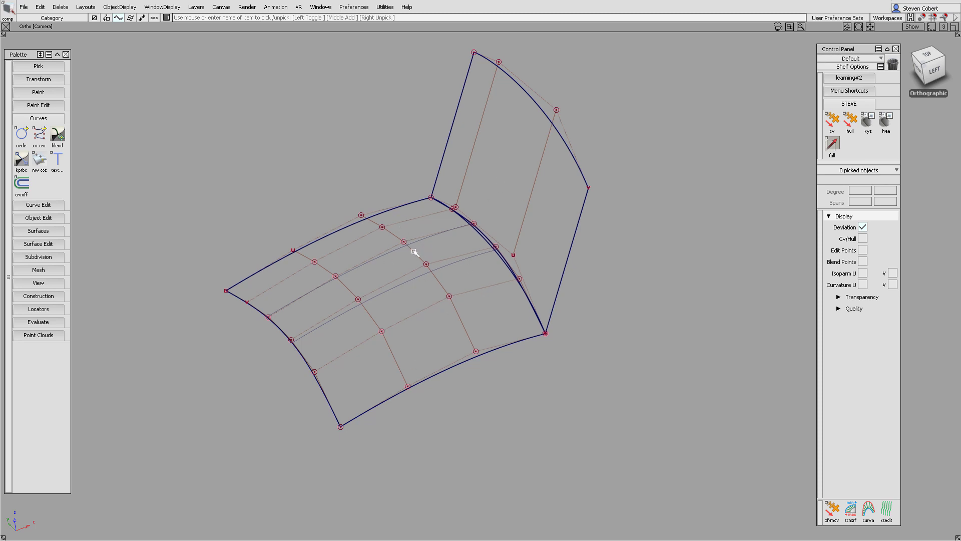
Rebuild the curved base surface with Uniform rebuild, using 1 by 3 spans
left_click(40, 244)
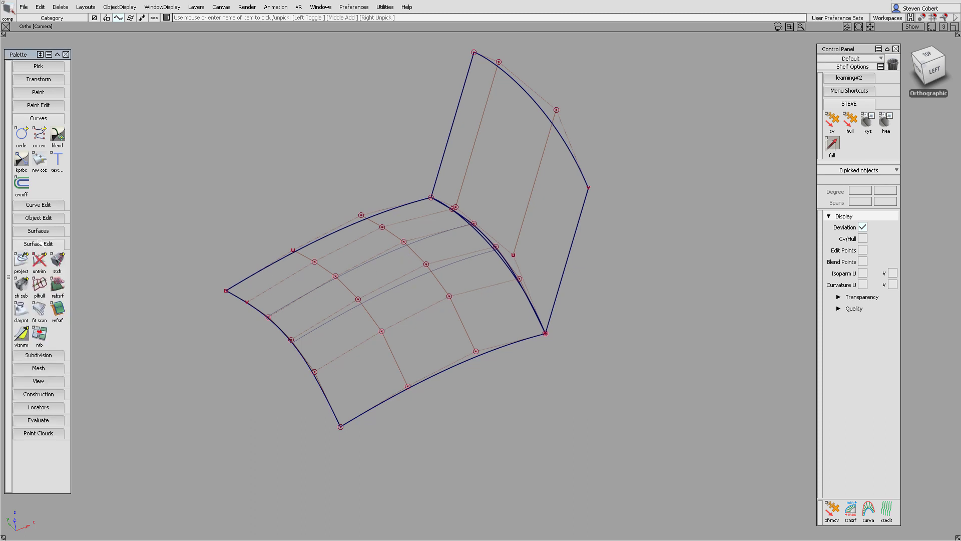
double_click(57, 285)
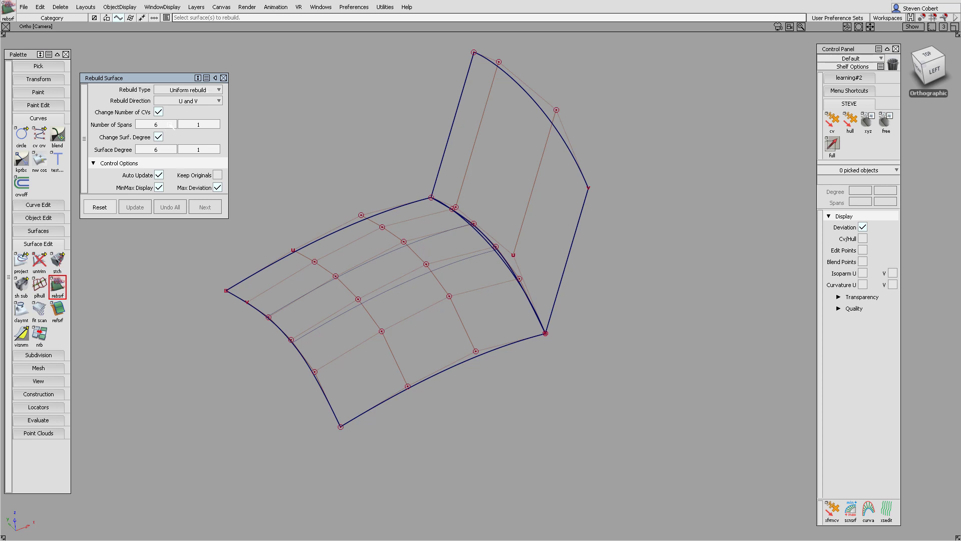
left_click(357, 264)
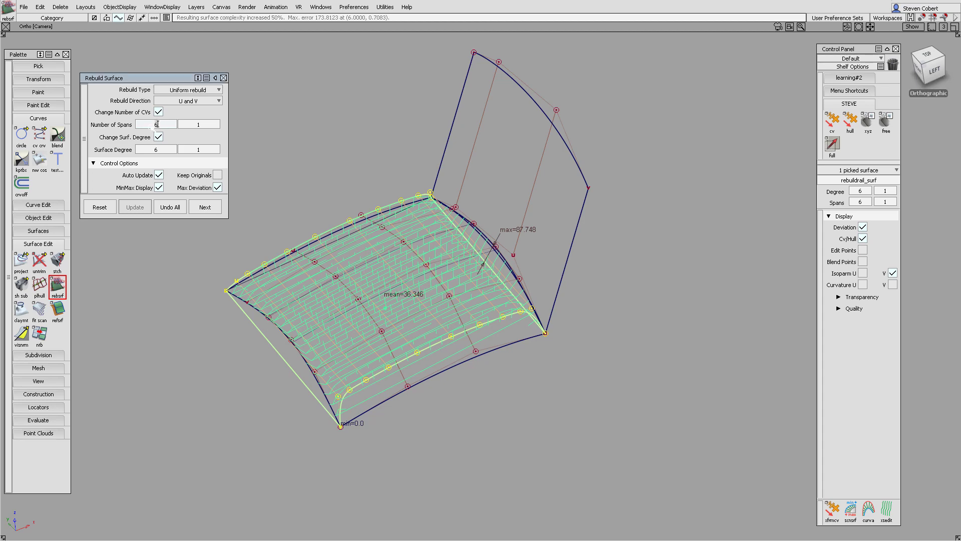
left_click(199, 124)
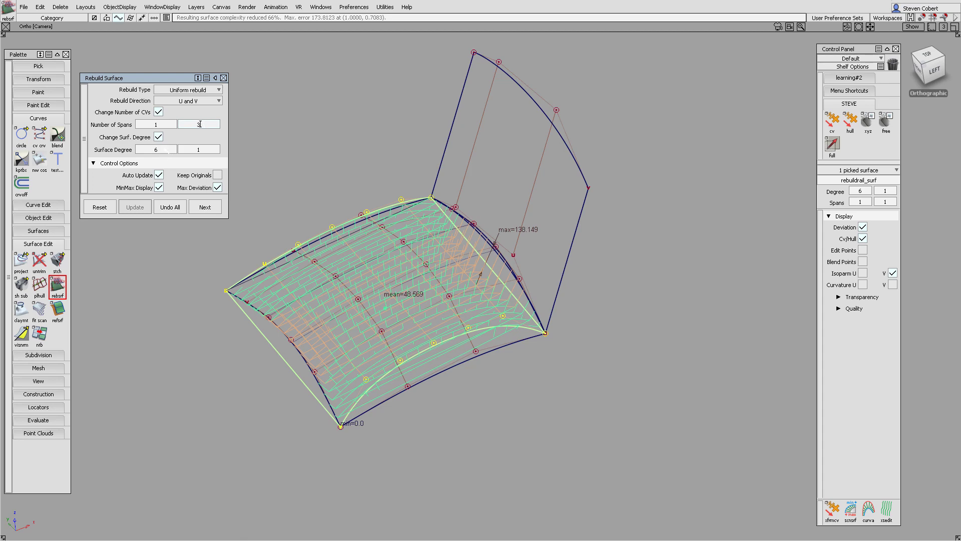
key("Return")
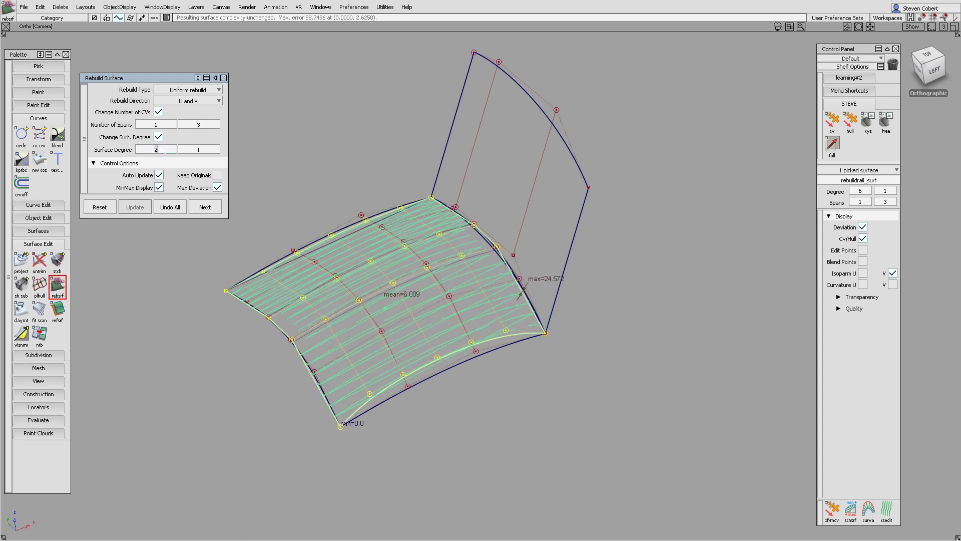
Set the rebuilt surface's degree to 3 by 3, then close the rebuild options and unpick the surface
left_click(157, 149)
type("3")
left_click(199, 149)
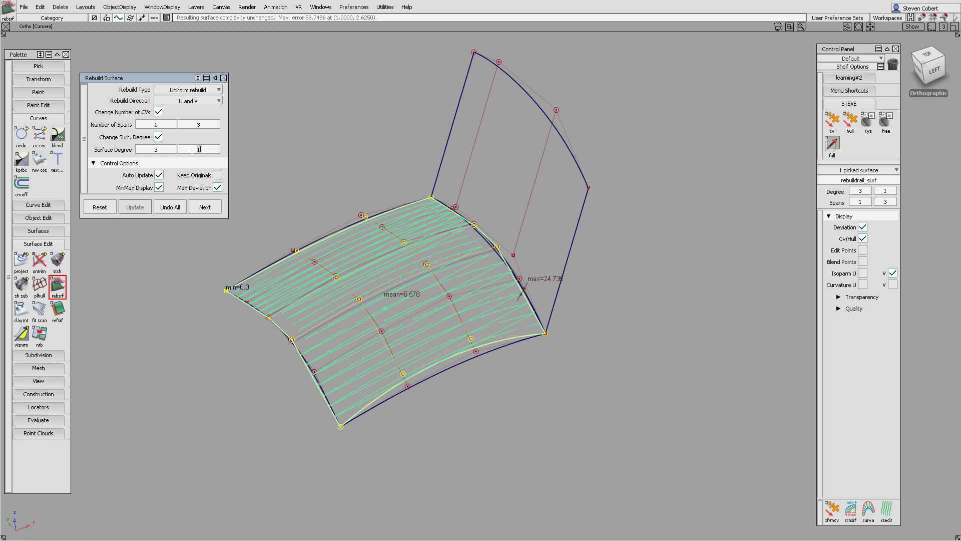
type("3")
key("Return")
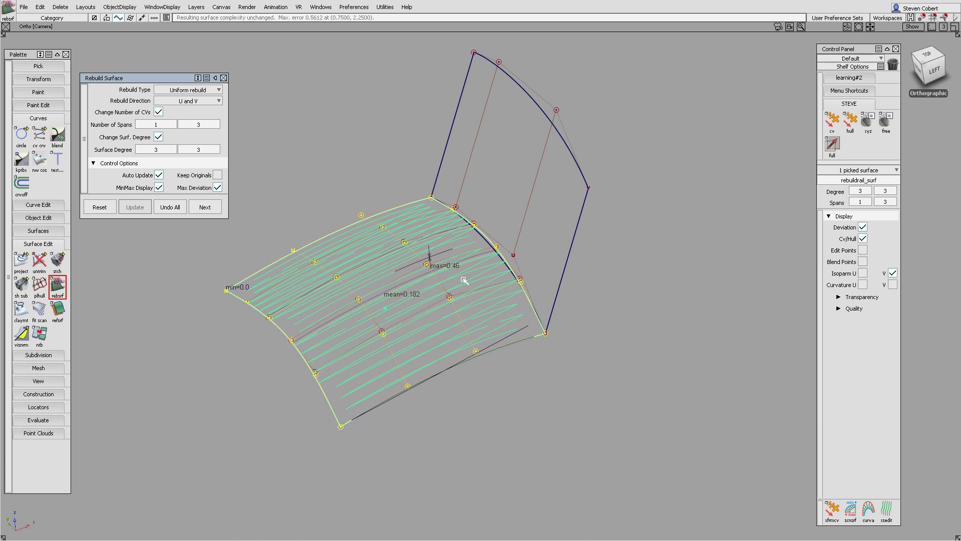
left_click(223, 78)
left_click(326, 94)
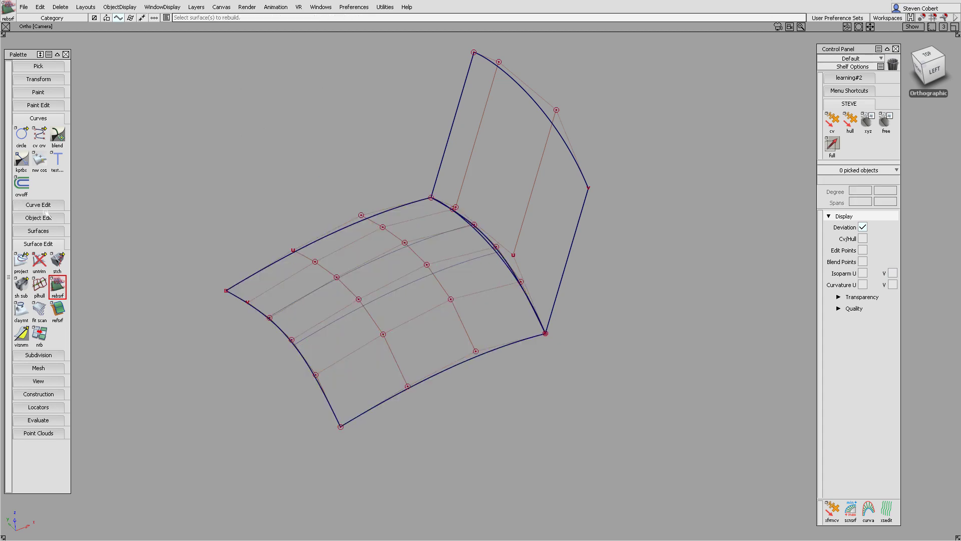
Align the upright draft surface to the rebuilt surface's edge with G0 continuity, setting U Degree to 3 and adjusting the U spans
left_click(43, 217)
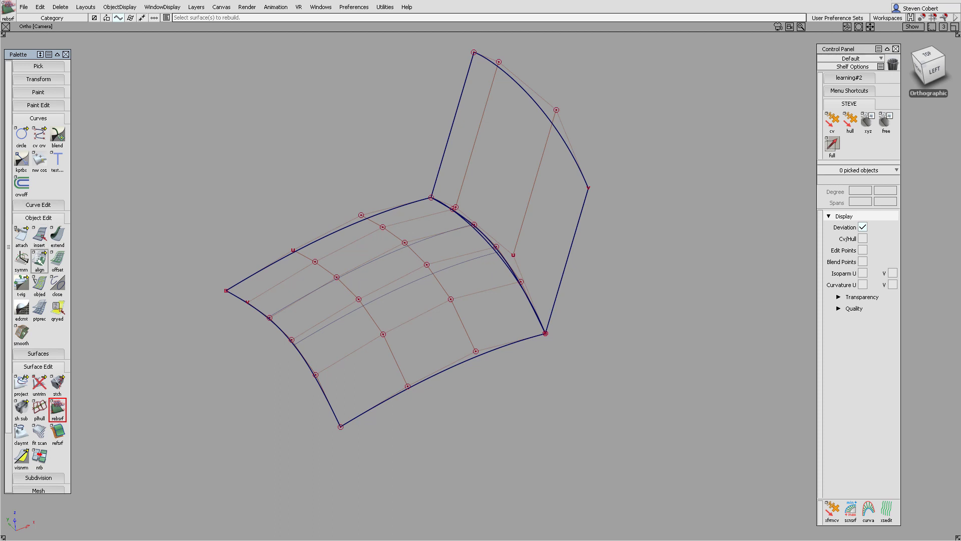
double_click(39, 259)
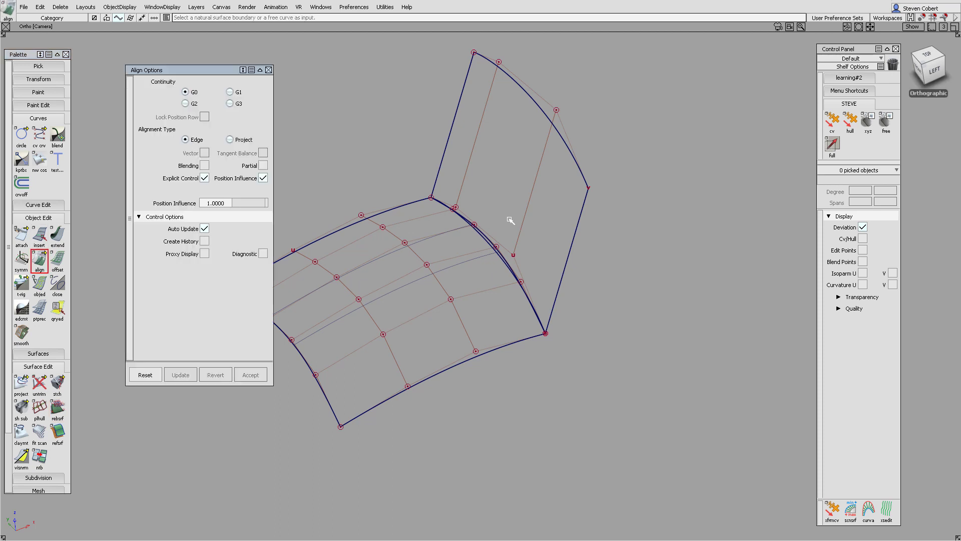
left_click(493, 210)
left_click(484, 232)
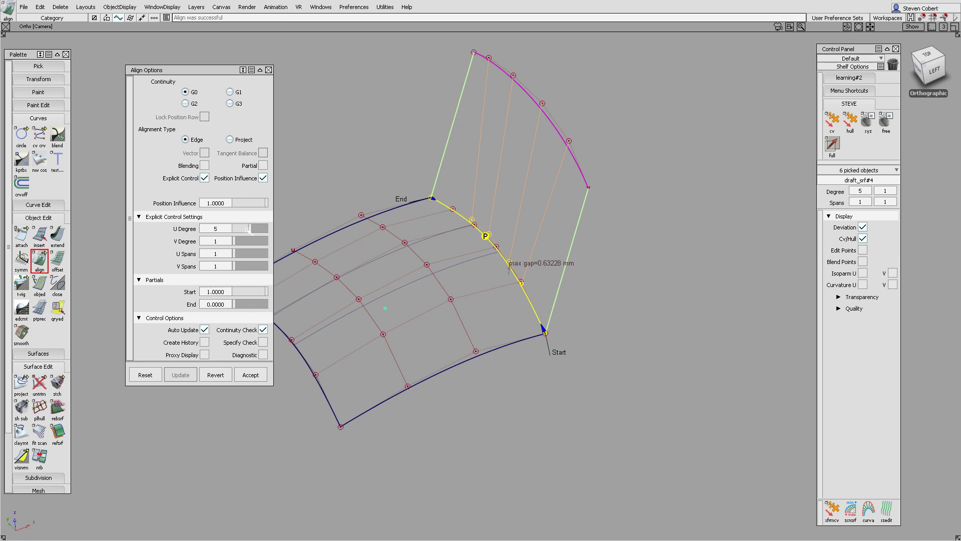
left_click_drag(246, 229, 244, 230)
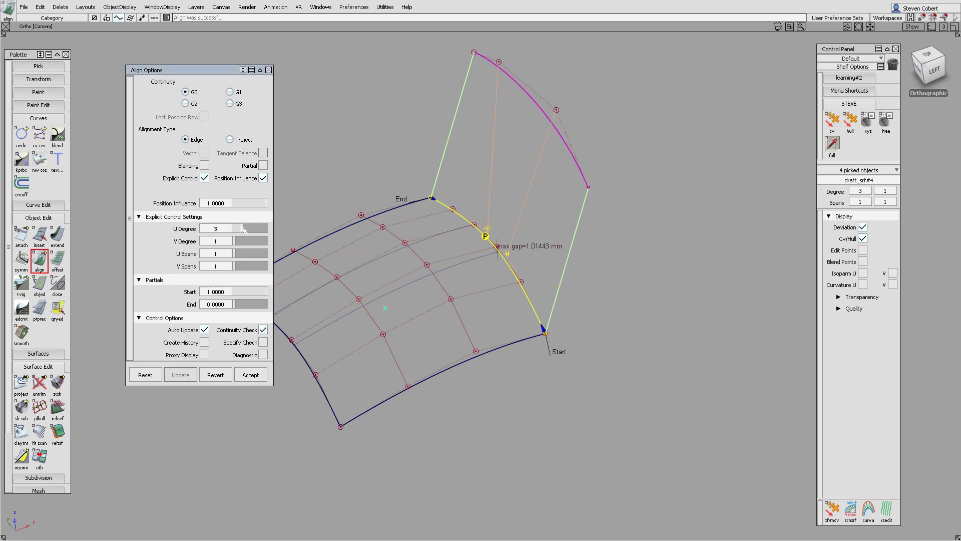
left_click(243, 253)
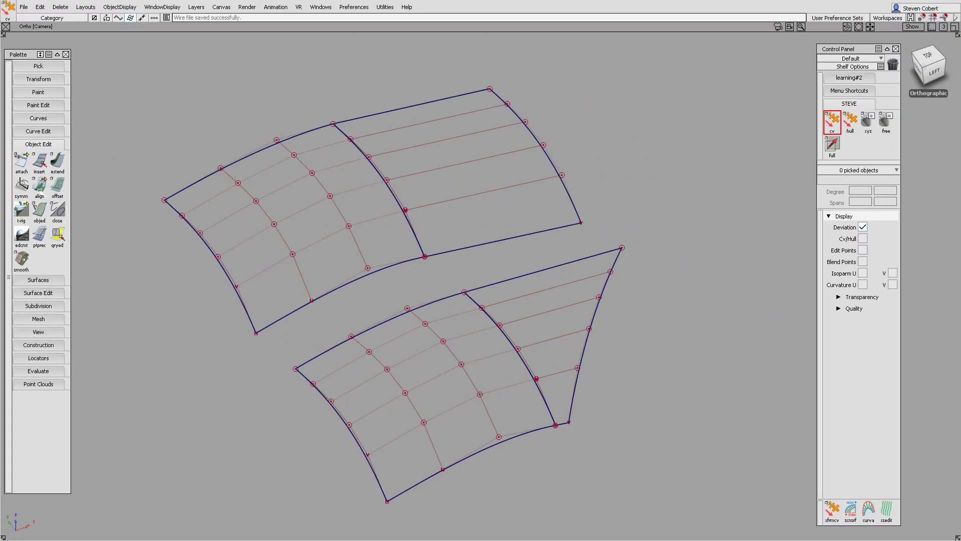
Align the upper draft surface and the lower tapered draft surface to their neighbouring curved surfaces with G1 edge alignment
double_click(40, 189)
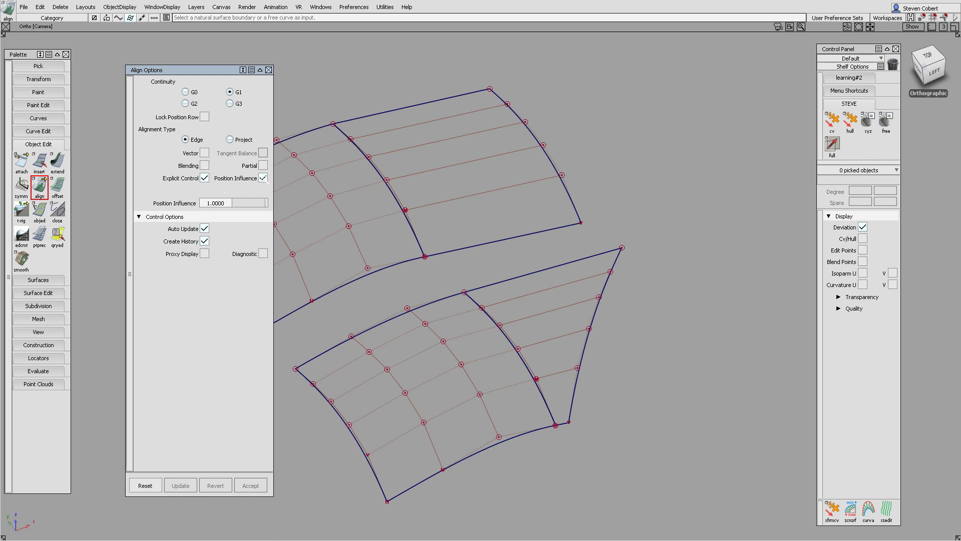
left_click(399, 179)
left_click(376, 184)
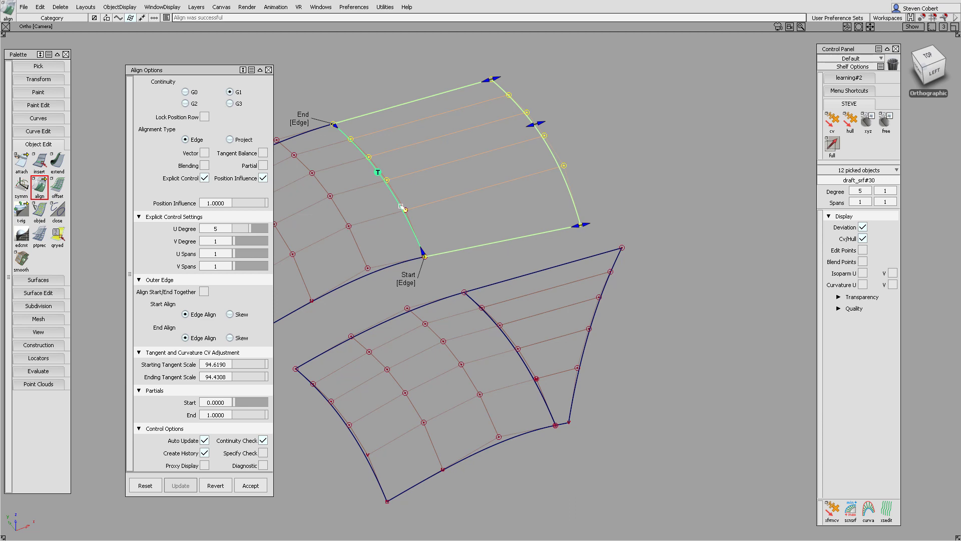
left_click(518, 324)
left_click(485, 328)
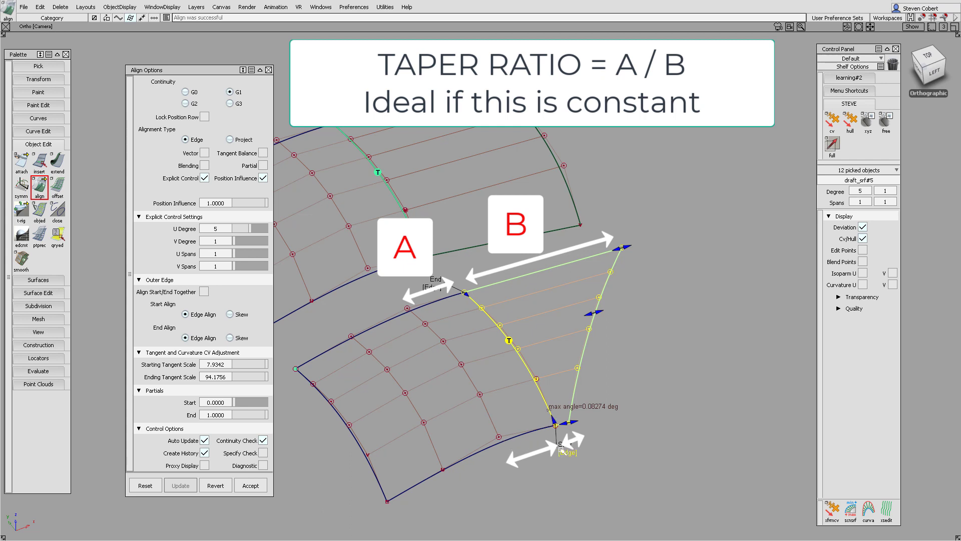
Try Tangent Balance on the tapered surface, turn it off again, and lengthen the tangent at its narrow start end
left_click(263, 153)
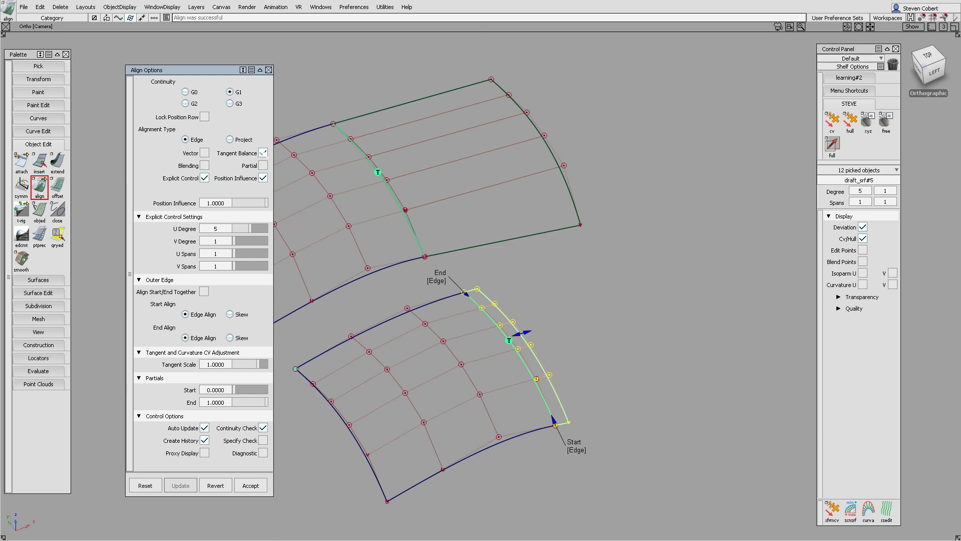
left_click(263, 152)
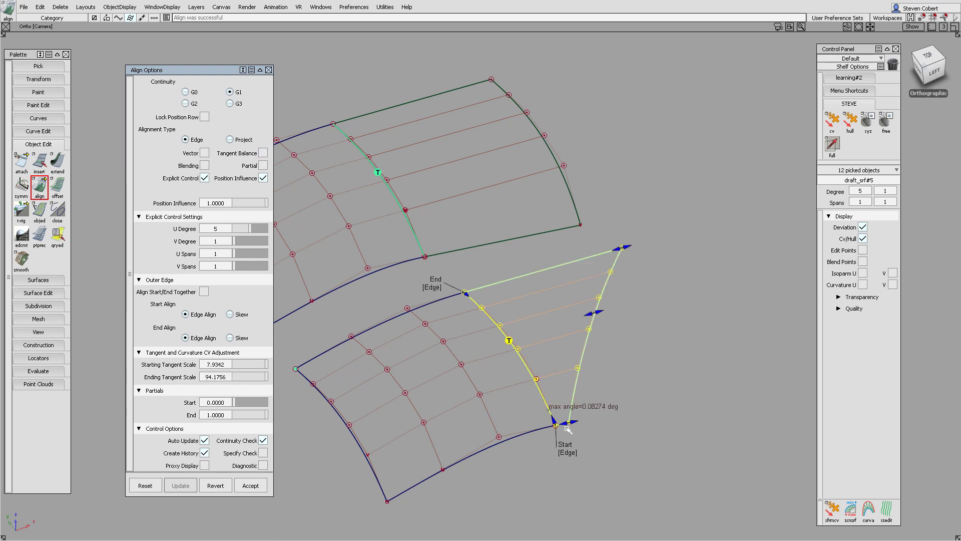
left_click_drag(567, 429, 592, 423)
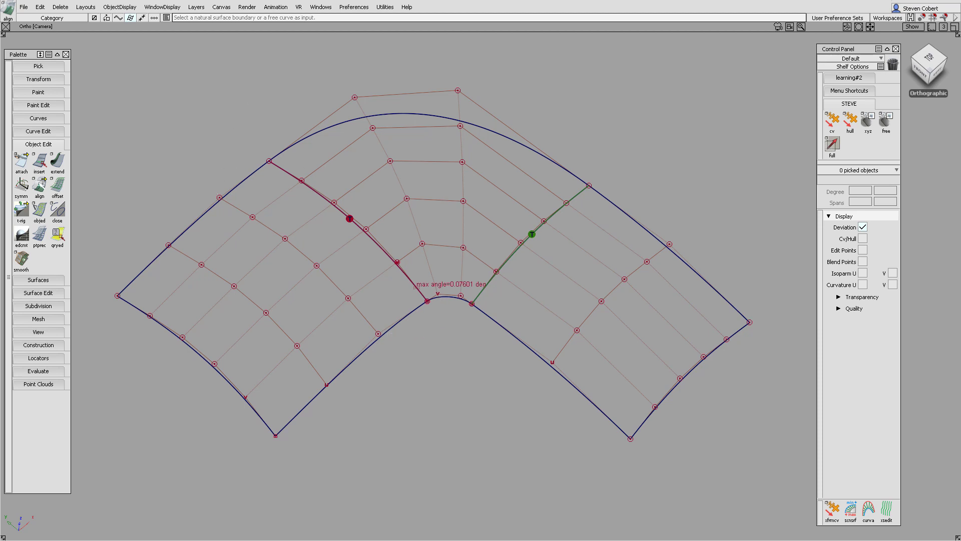
Align the corner blend surface to the left-hand surface with G1 continuity, trying Tangent Balance and turning it off again
double_click(39, 186)
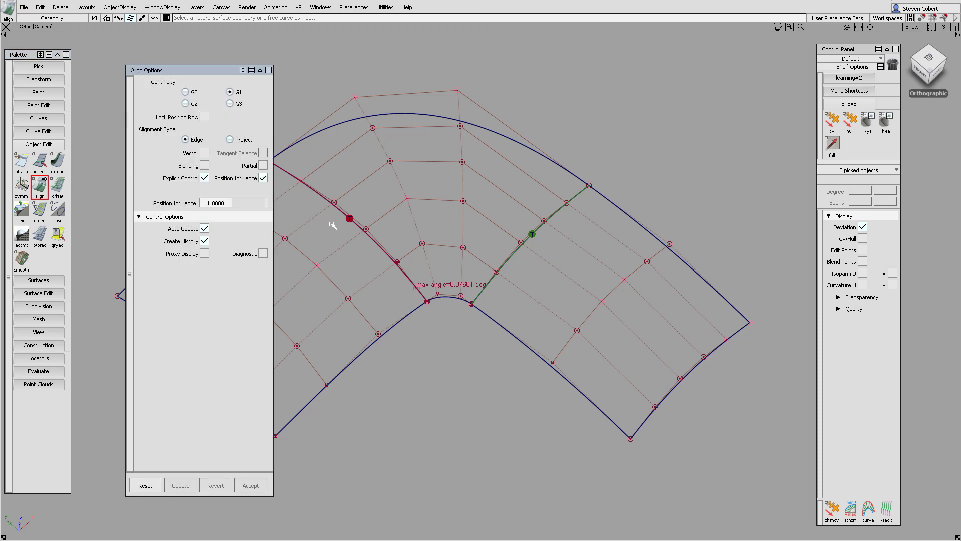
left_click(347, 218)
left_click(381, 221)
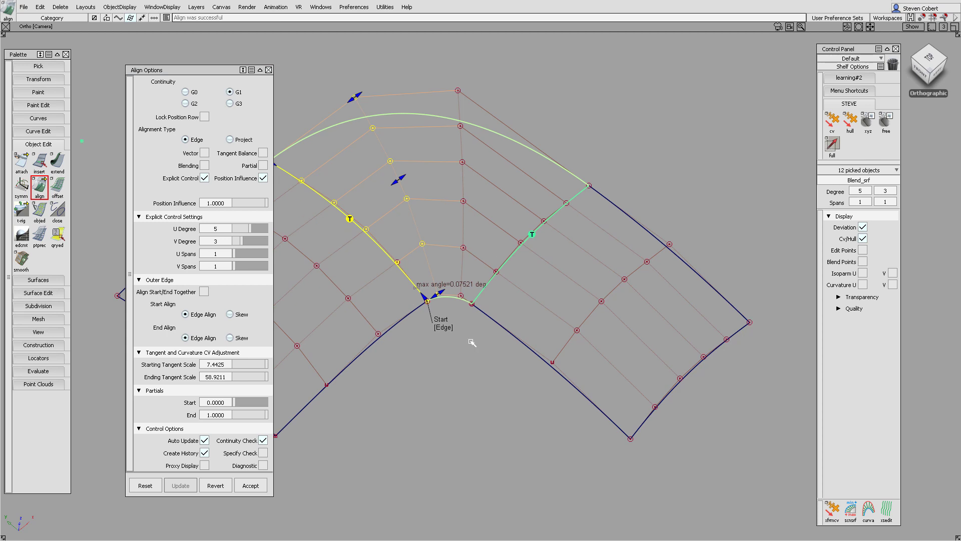
left_click(263, 153)
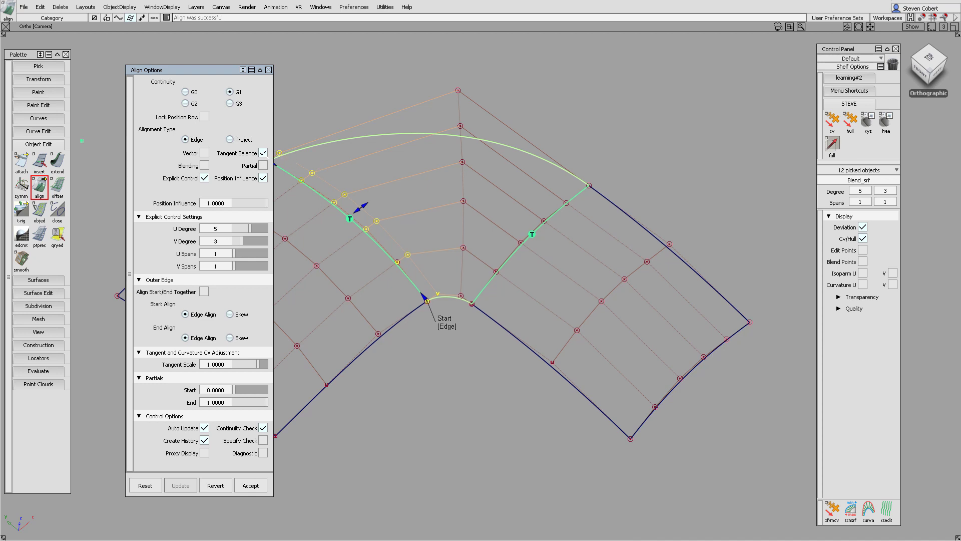
left_click(263, 153)
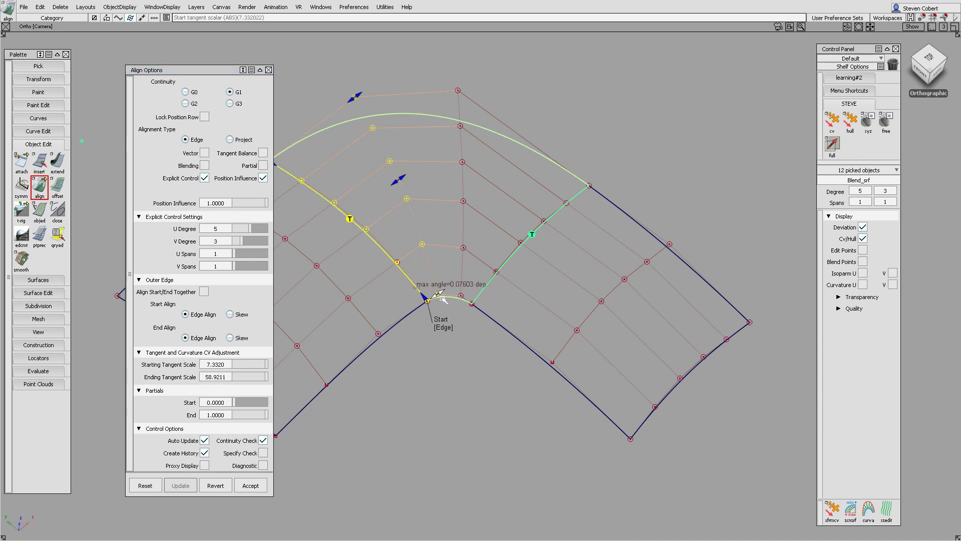
Adjust the blend surface's start tangent at the tight inner corner to a scale of about 9.28 and leave the alignment
left_click_drag(443, 299, 456, 286)
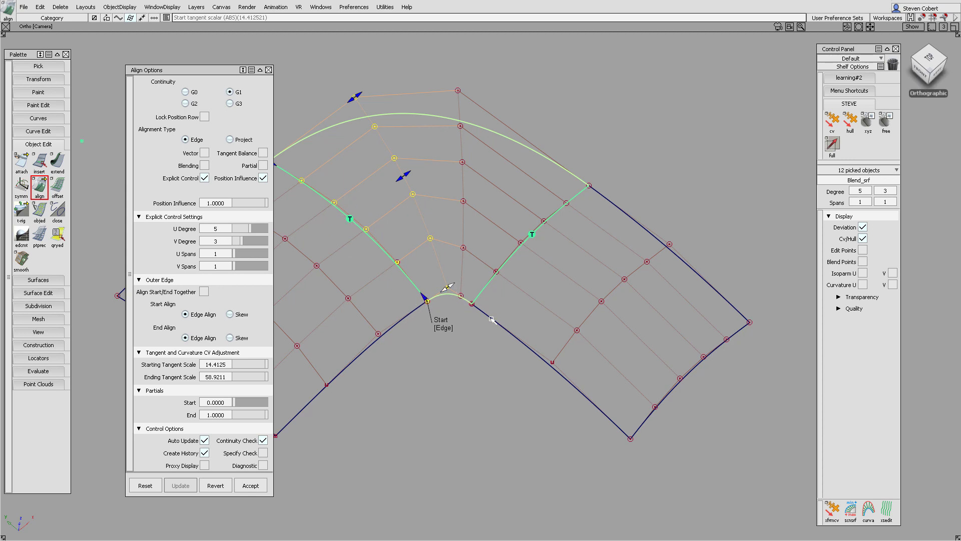
left_click_drag(449, 289, 439, 300)
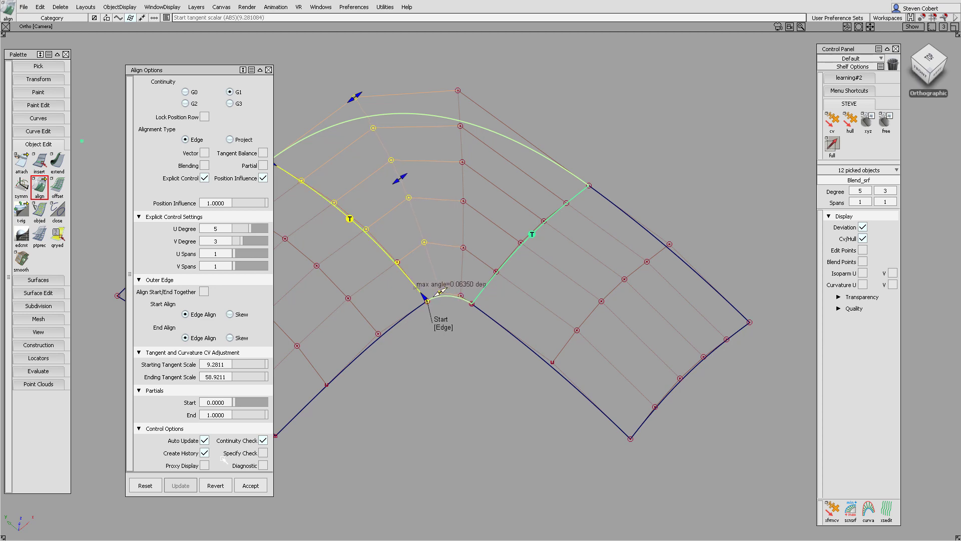
left_click(404, 344)
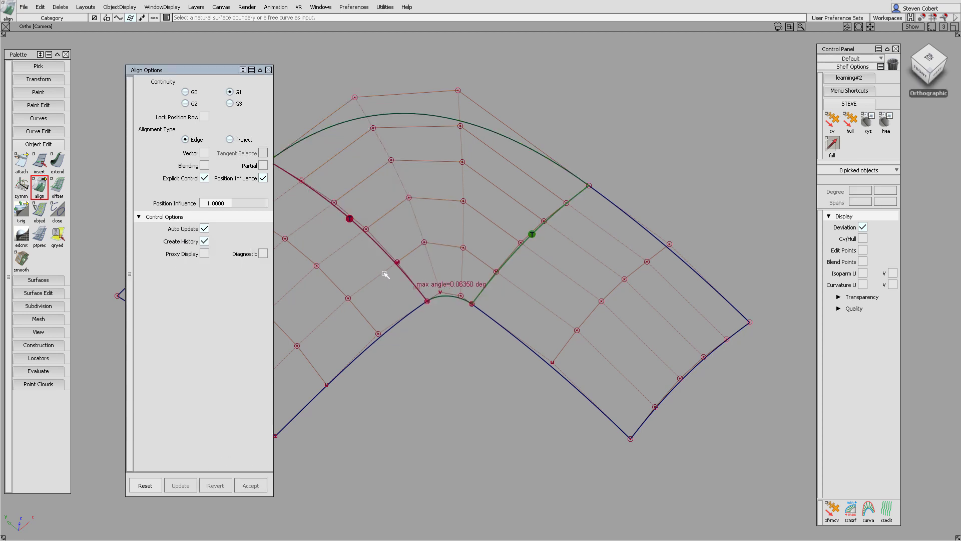
Extend the left-hand surface's shared edge non-proportionally by about -37.1 mm at the inner corner
key("e")
left_click(393, 262)
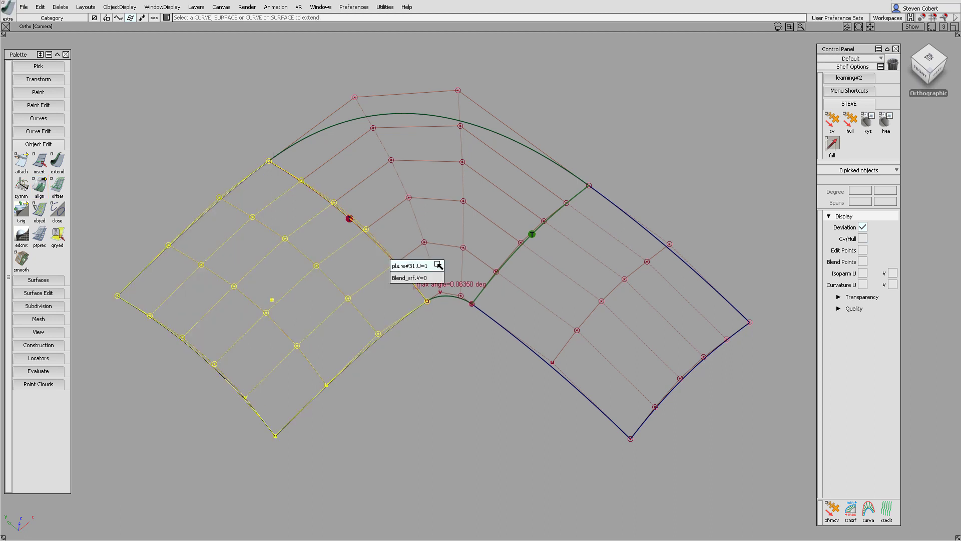
left_click(399, 265)
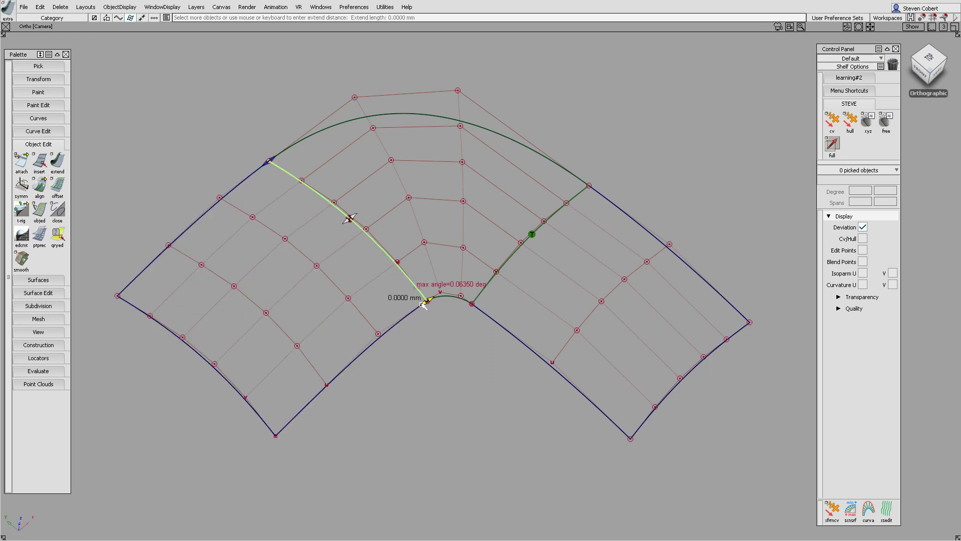
left_click_drag(422, 305, 416, 311)
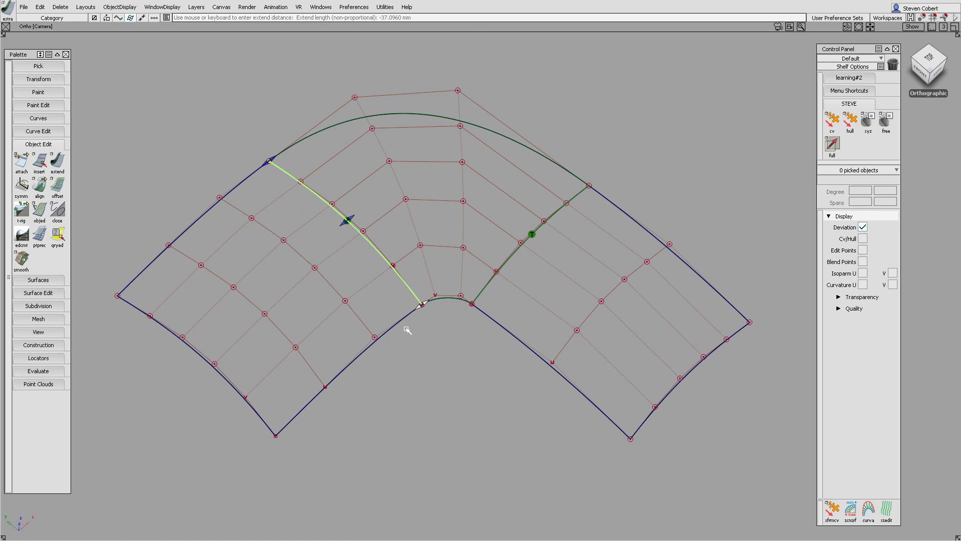
left_click(466, 327)
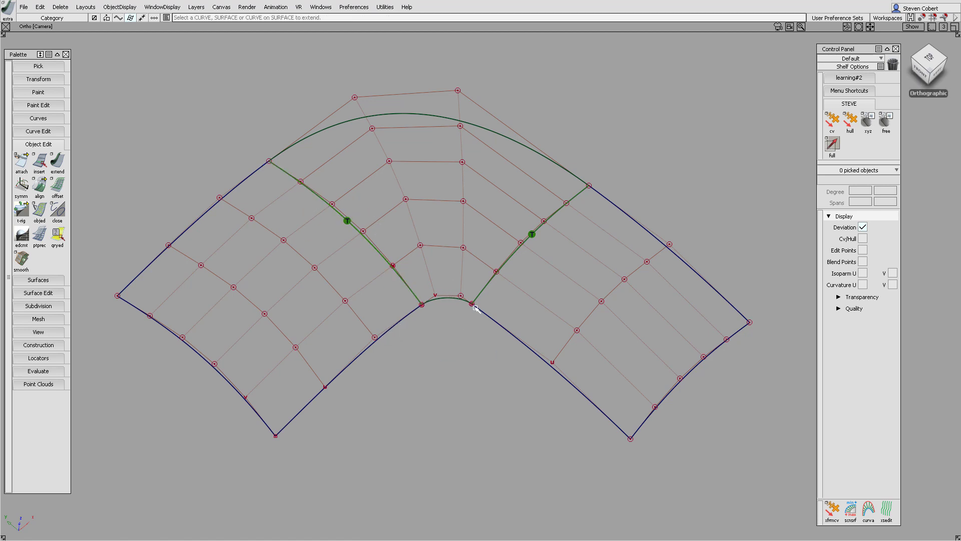
Query-edit the blend surface's alignment along the left-hand edge and adjust its start tangent at the inner corner
key("ctrl+q")
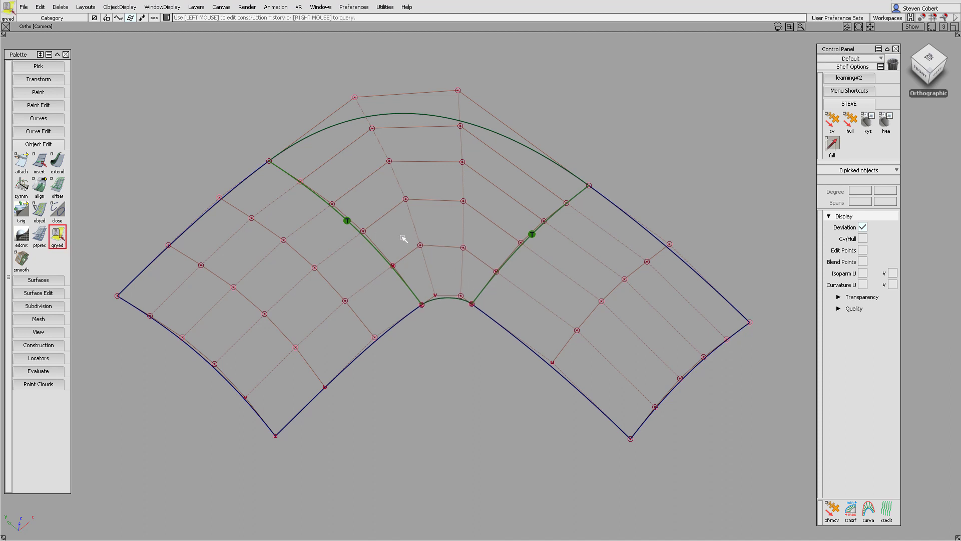
left_click(375, 224)
left_click_drag(437, 295, 442, 293)
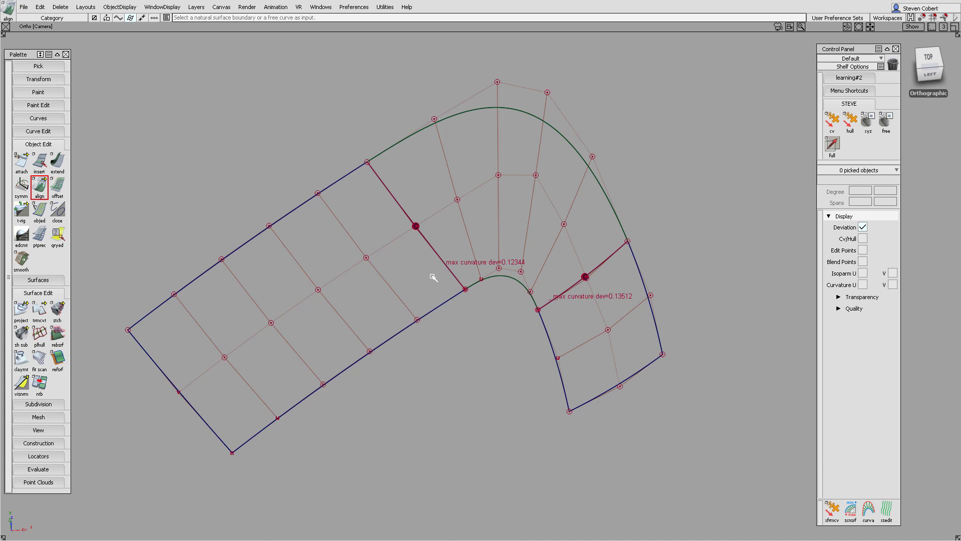
Extend the long surface's edge beside the curved blend non-proportionally by about -17.14 mm at the inner corner
key("e")
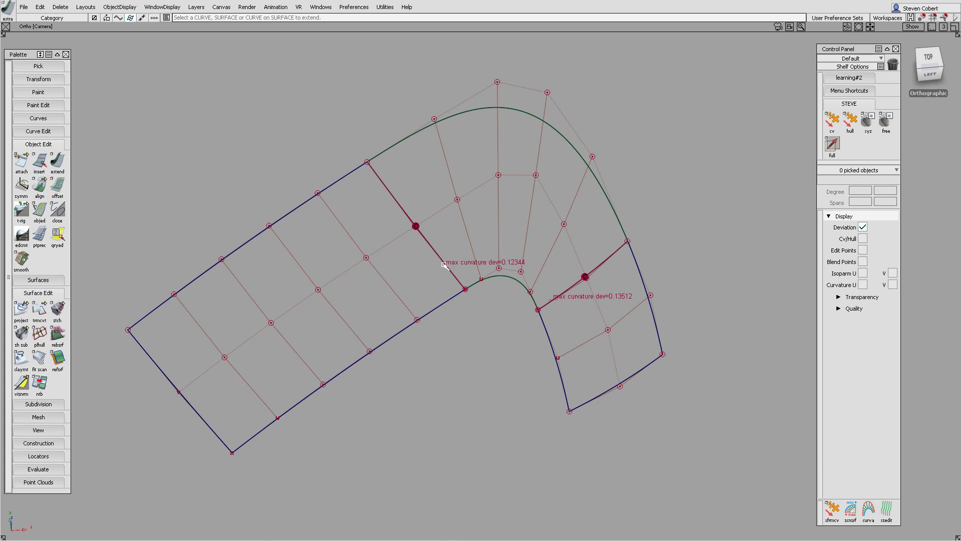
left_click(444, 265)
left_click(499, 270)
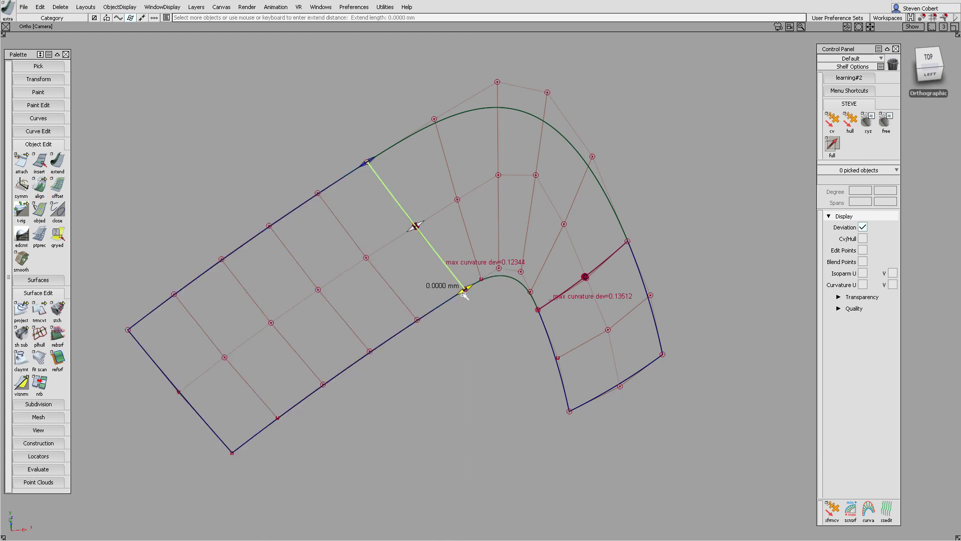
left_click_drag(464, 295, 451, 302)
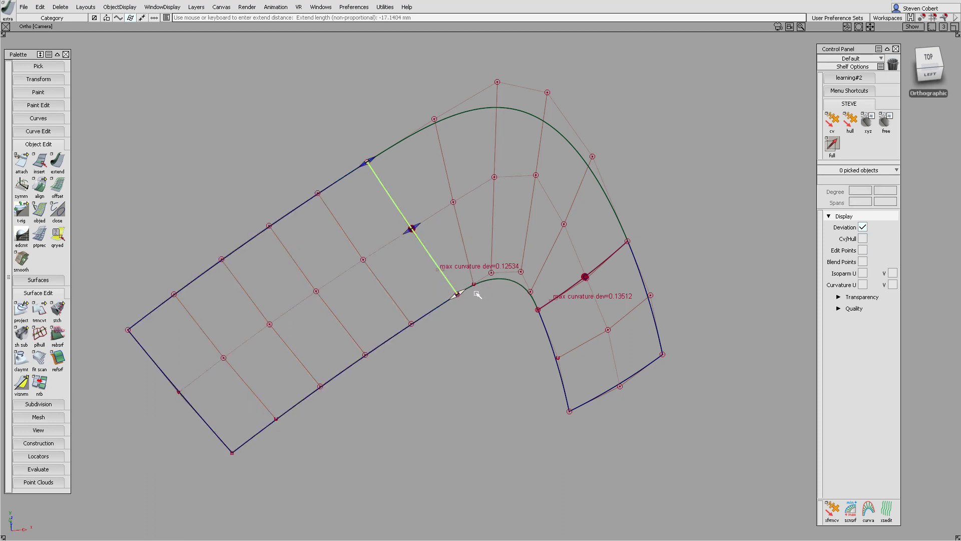
Query-edit the blend surface's left-hand alignment, adjust its starting tangent scale to about 4.305 at the inner corner, and leave the alignment
left_click_drag(477, 295, 404, 242, "ctrl+shift")
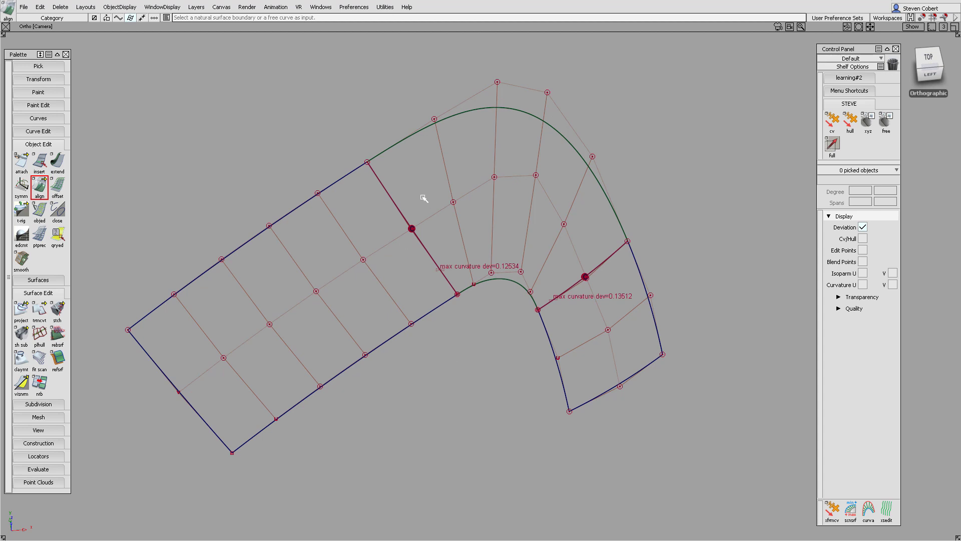
left_click(426, 220)
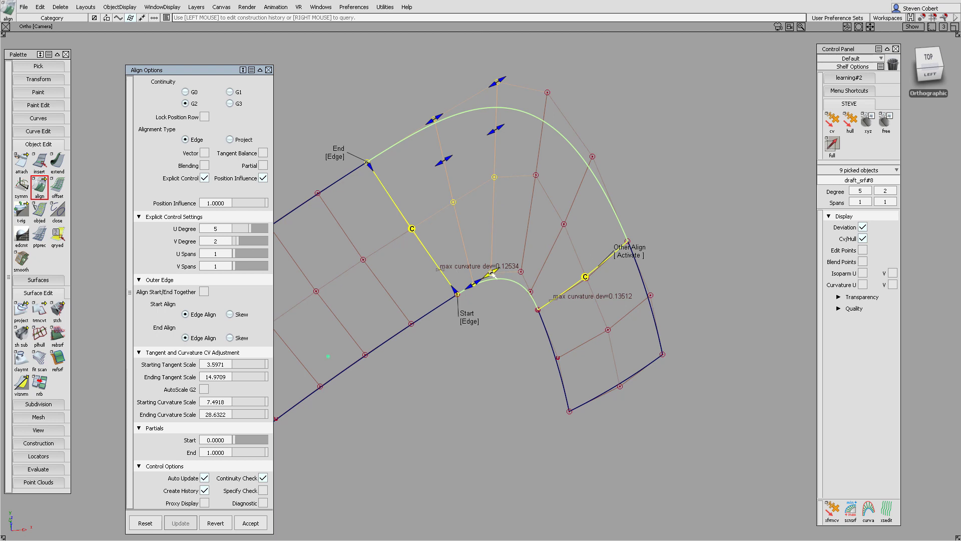
mouse_move(492, 275)
left_mouse_down()
mouse_move(498, 269)
mouse_move(486, 281)
left_mouse_up()
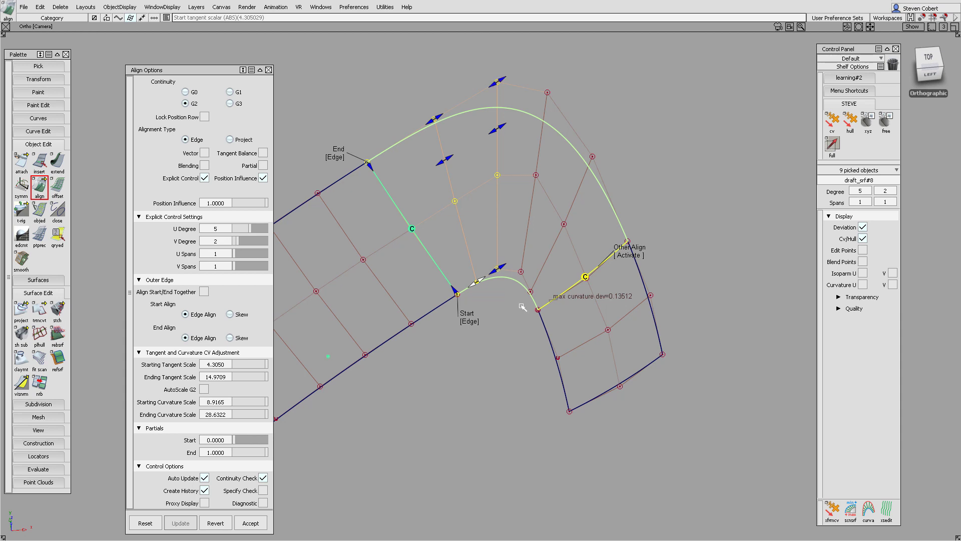
left_click(520, 417)
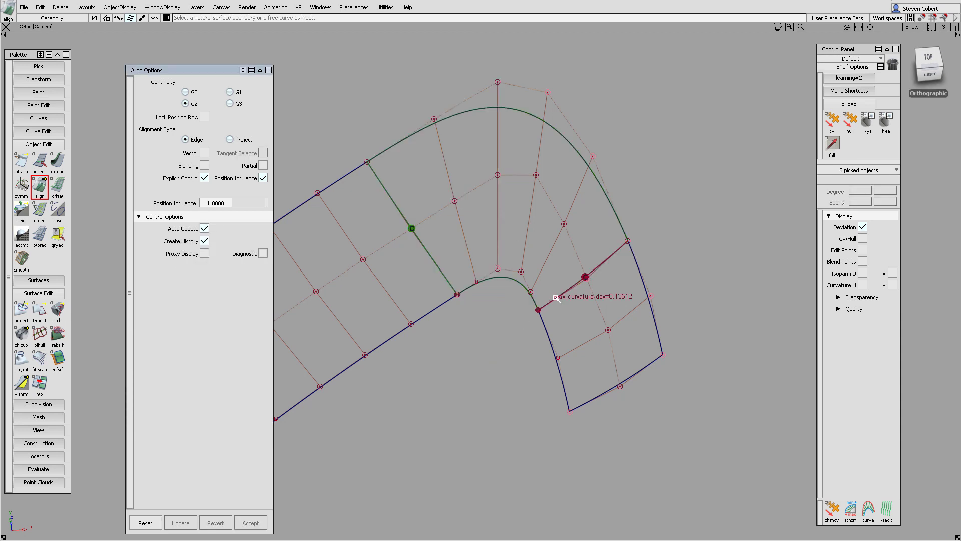
Extend the lower right surface's shared edge non-proportionally by about -11.17 mm at the inner corner
key("e")
left_click(557, 299)
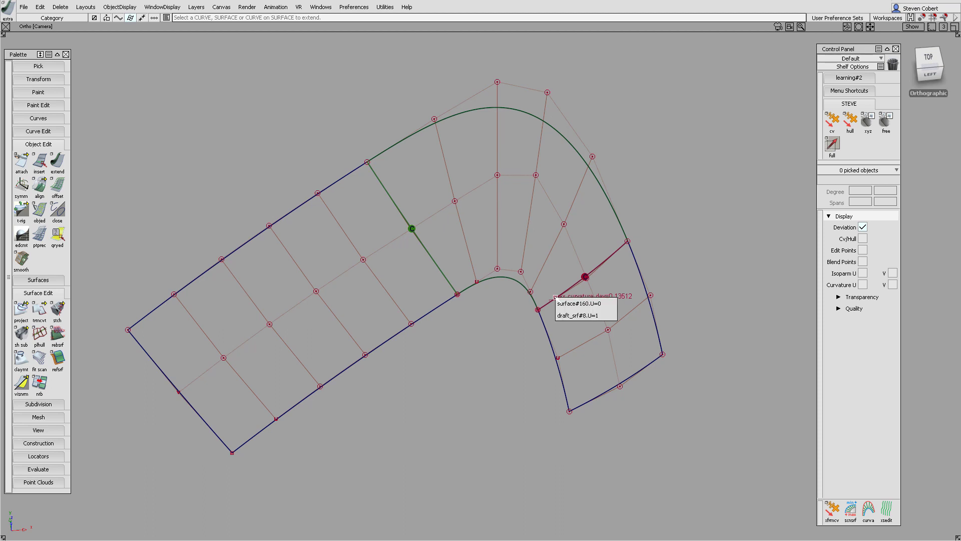
left_click(610, 303)
left_click_drag(540, 315, 545, 328)
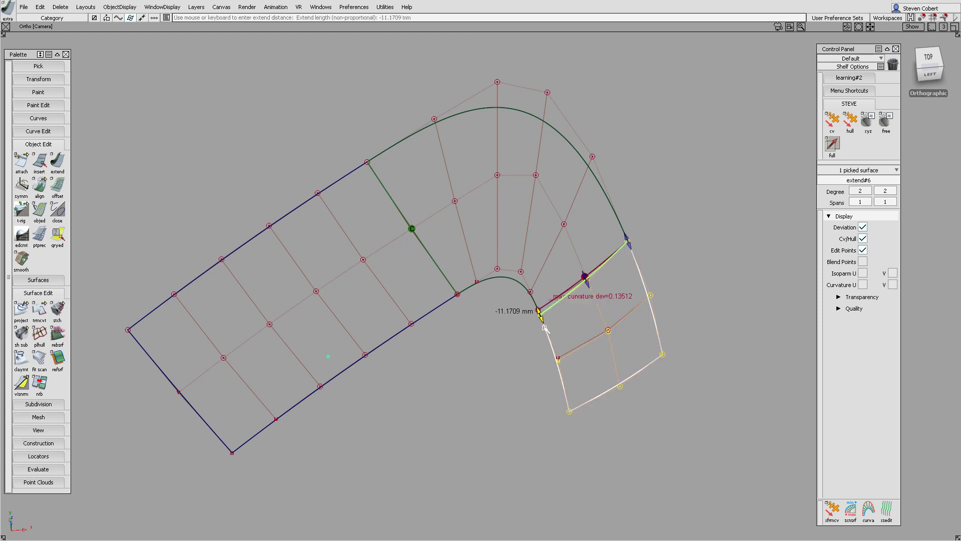
left_click(502, 368)
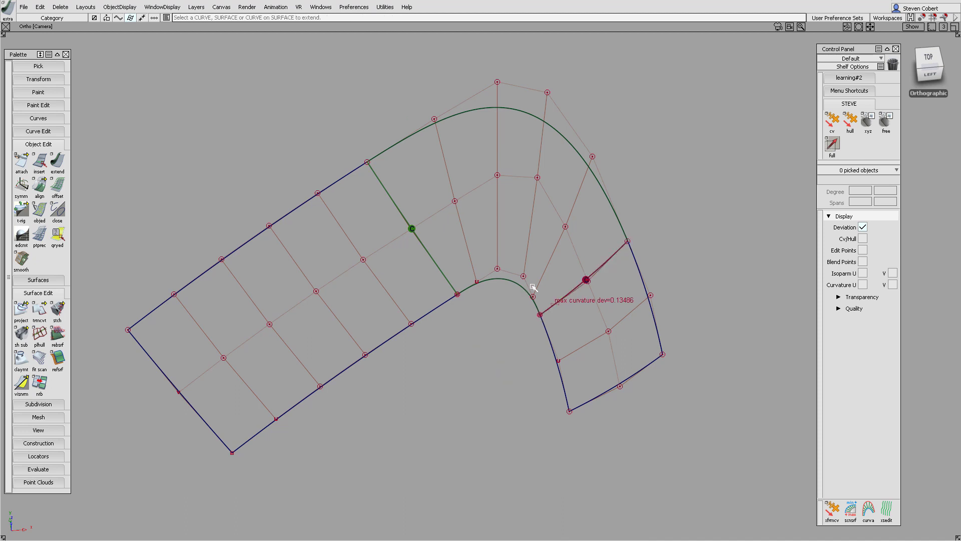
Query-edit the blend surface's alignment along its right-hand edge and adjust its start tangent at the inner corner
key("ctrl+q")
left_click(578, 254)
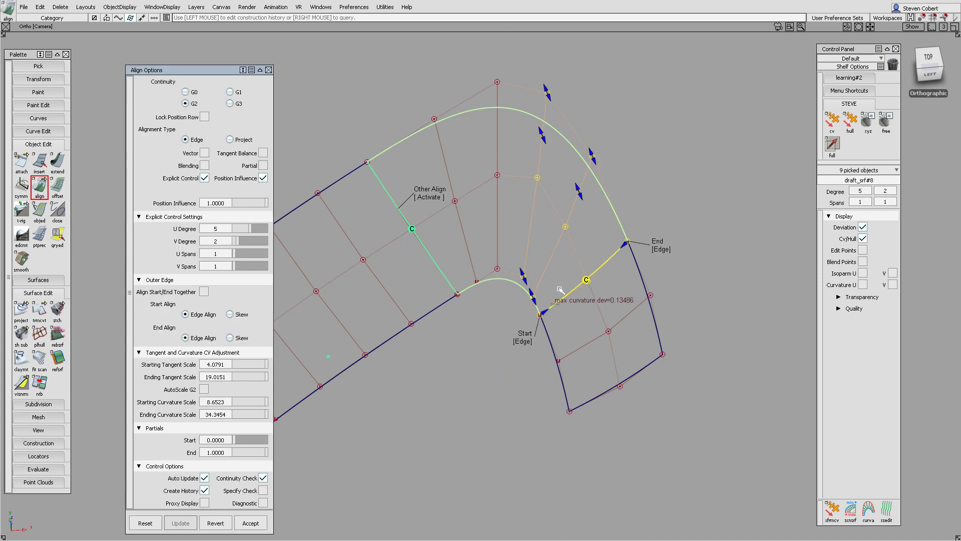
mouse_move(535, 303)
left_mouse_down()
mouse_move(527, 278)
mouse_move(535, 298)
left_mouse_up()
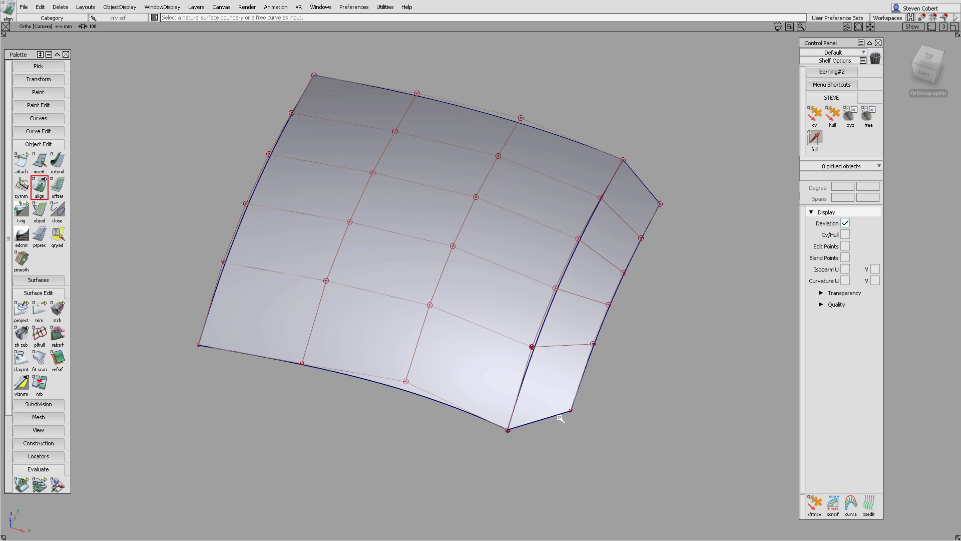
From the top view, align the narrow tapered flange to the large surface's shared edge with G1 continuity
left_click(928, 58)
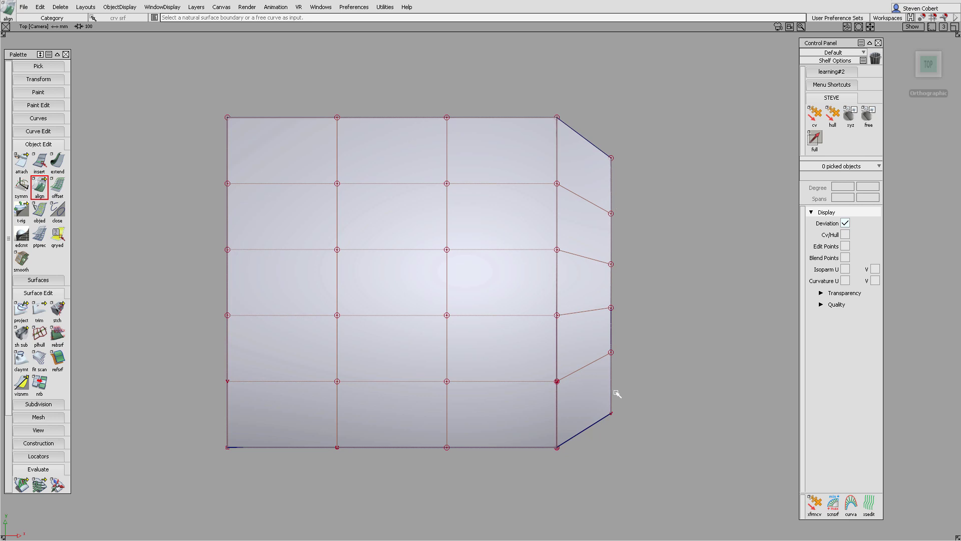
double_click(40, 188)
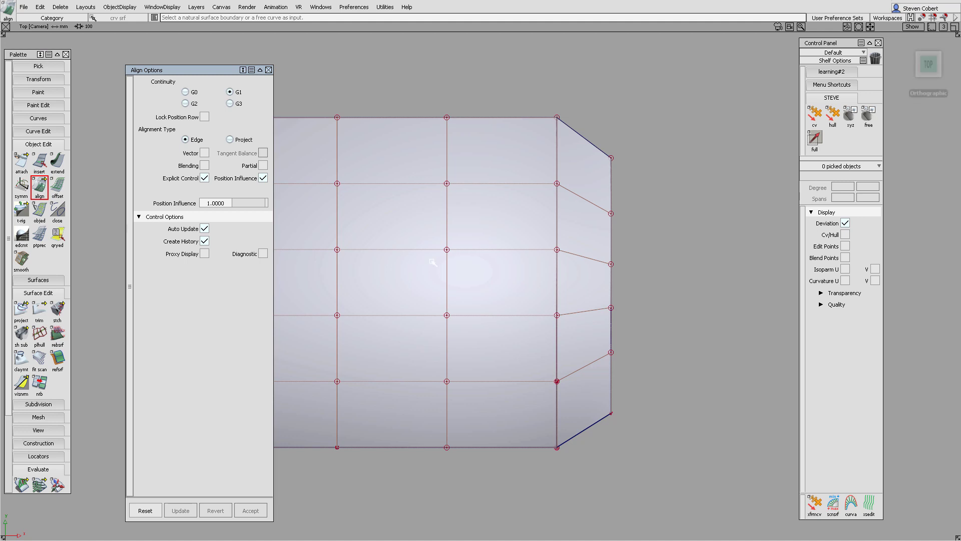
left_click(559, 248)
left_click(537, 258)
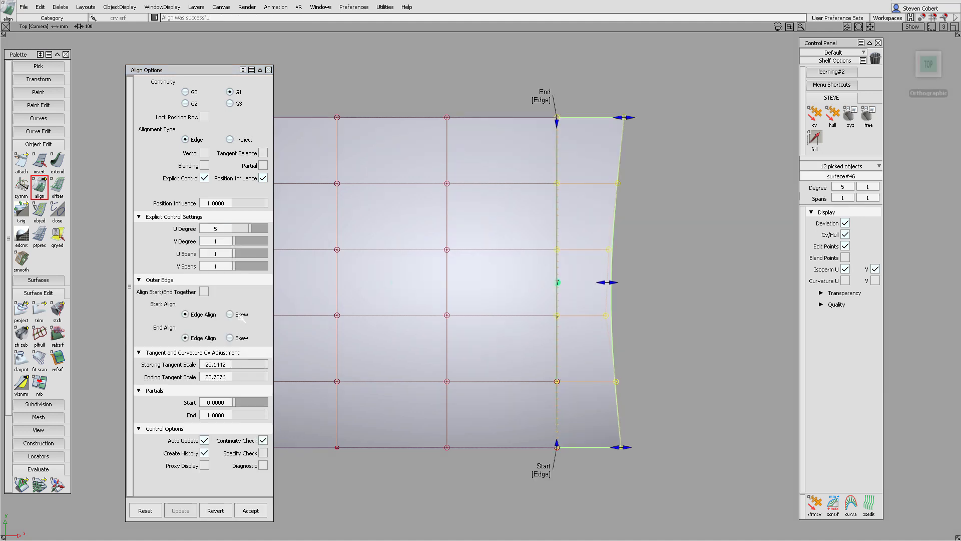
Set the flange's start and end alignment to Skew, switch to Vector alignment along Z, and inspect the flange in 3D
left_click(239, 314)
left_click(239, 350)
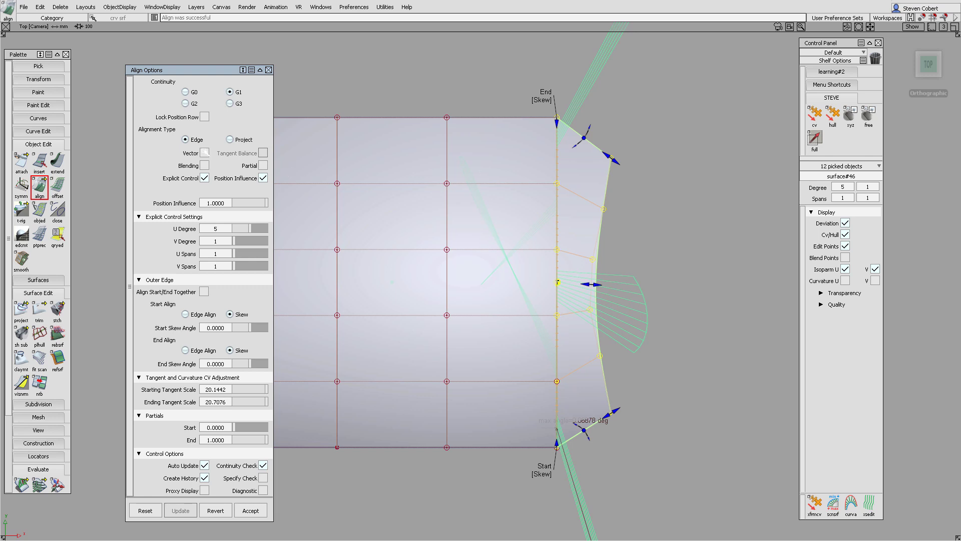
left_click(204, 153)
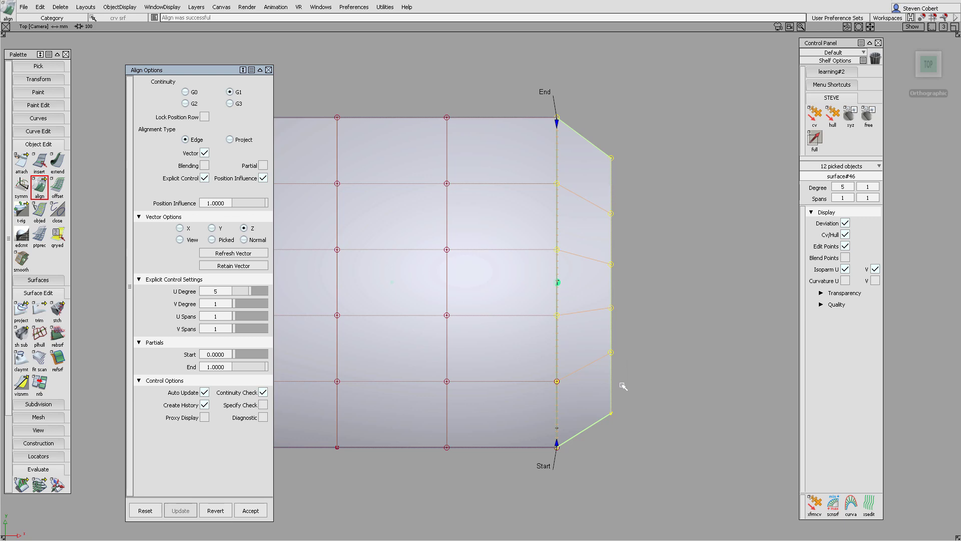
left_click_drag(623, 386, 557, 288, "alt+shift")
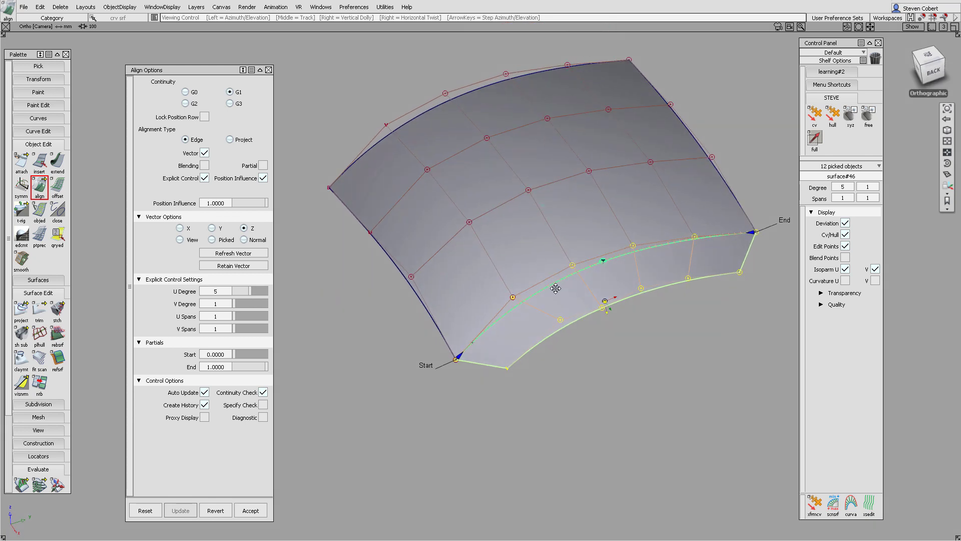
middle_click_drag(557, 288, 423, 289, "alt+shift")
right_click_drag(424, 289, 392, 365, "alt+shift")
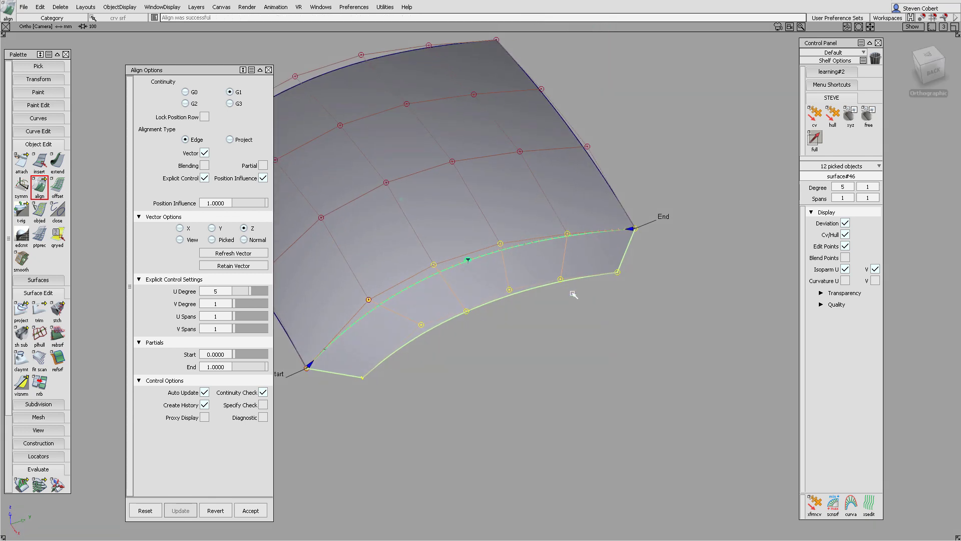
Turn on Proxy Display for the vector alignment and inspect the flange's hulls against the original surface up close
left_click(206, 418)
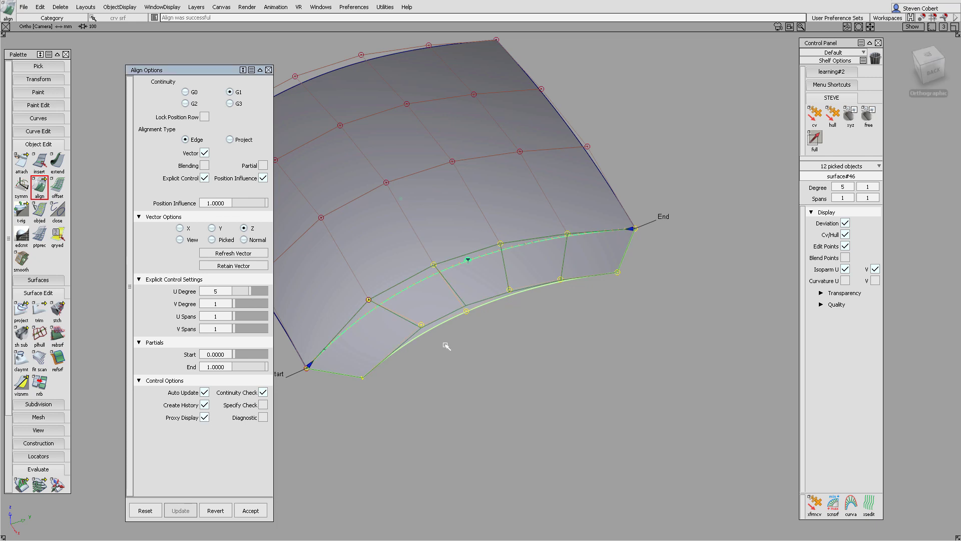
right_click_drag(473, 328, 485, 272, "alt+shift")
middle_click_drag(485, 272, 541, 273, "alt+shift")
left_click_drag(561, 281, 569, 301, "alt+shift")
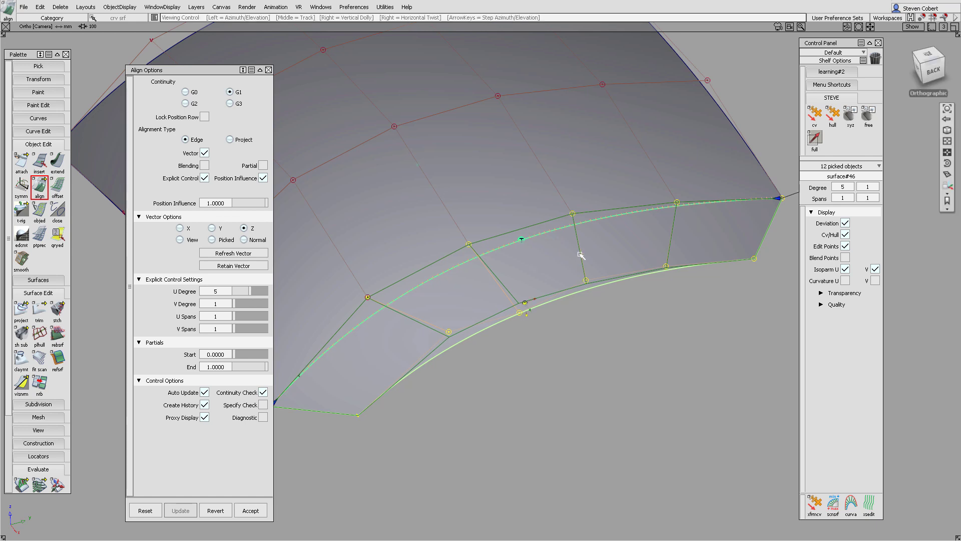
right_click_drag(581, 257, 577, 288, "alt+shift")
middle_click_drag(577, 288, 607, 270, "alt+shift")
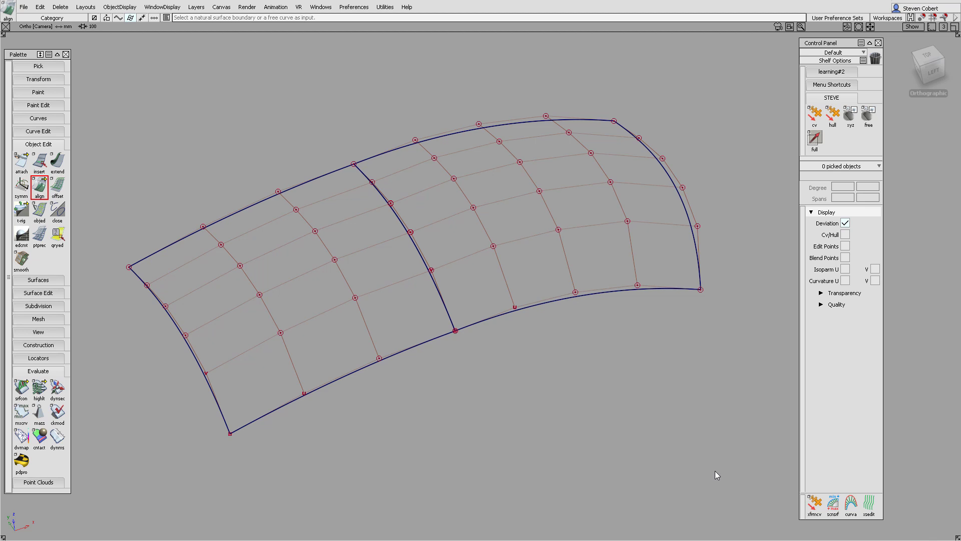
Align the right-hand surface to the left-hand surface along their shared edge with G2 continuity and explicit control
double_click(39, 186)
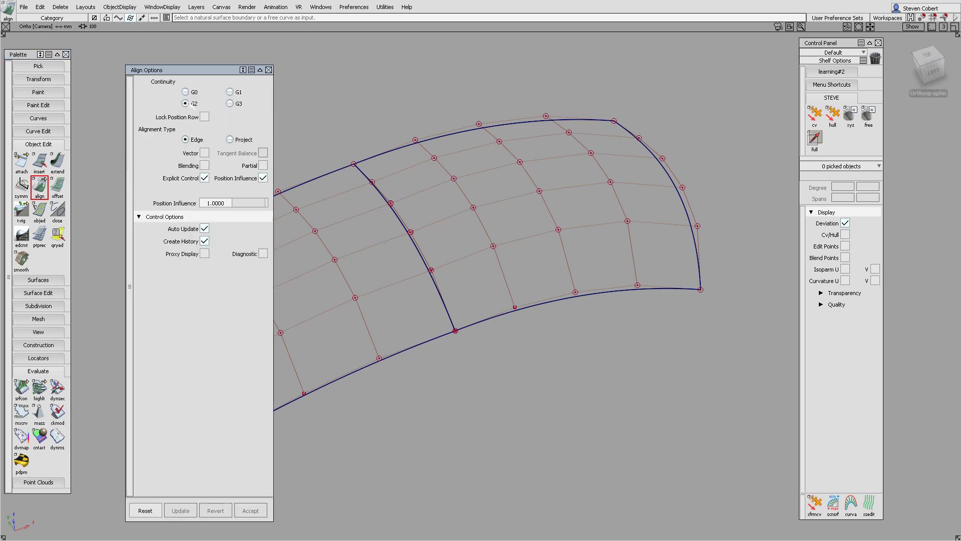
left_click(427, 239)
left_click(397, 252)
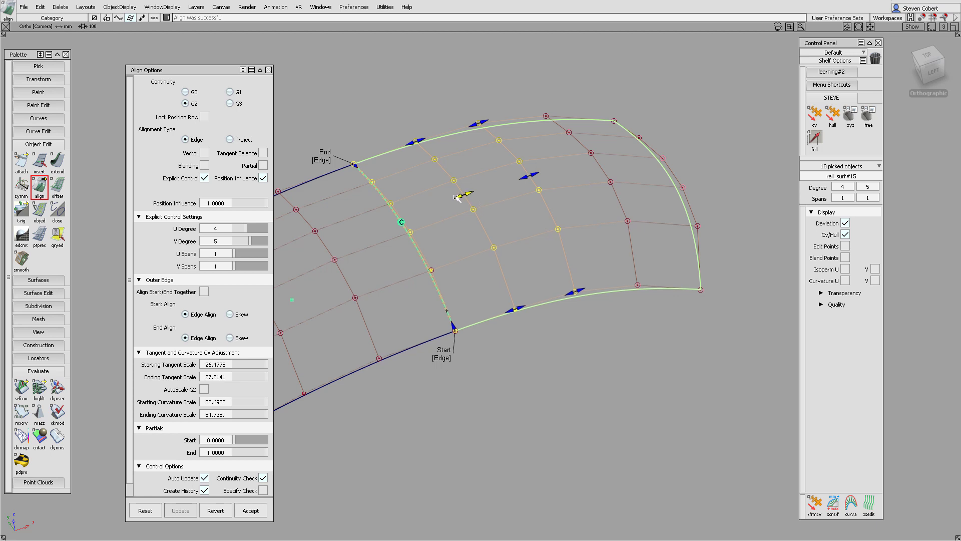
Adjust the tangent scales to about 26.60 start and 27.70 end and the ending curvature scale to about 54.63, and switch continuity to G3
left_click_drag(457, 198, 458, 195)
mouse_move(424, 140)
left_mouse_down()
mouse_move(433, 139)
mouse_move(420, 140)
left_mouse_up()
left_click_drag(474, 125, 475, 127)
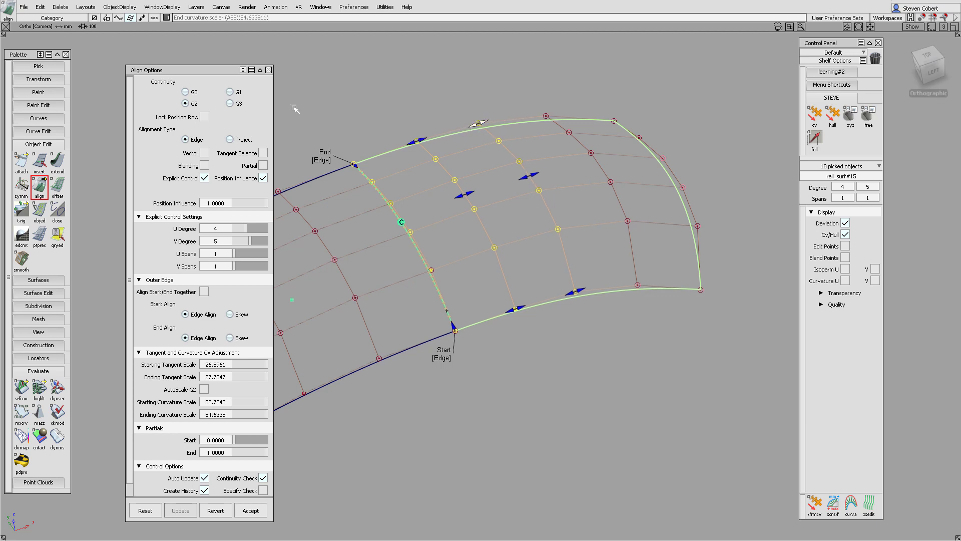
left_click(239, 103)
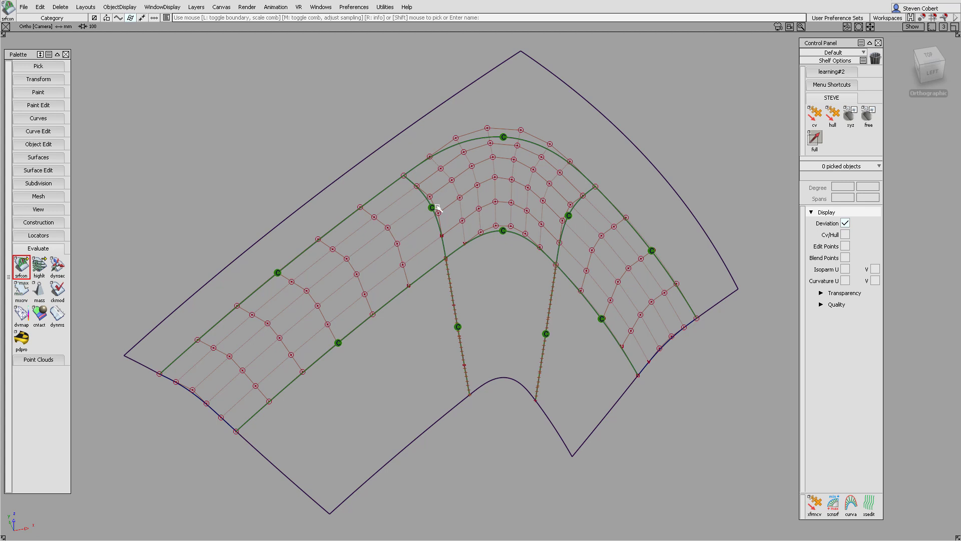
Pick the surface between the two lower seams beneath the curved blend and toggle its CV and hull display
left_click(498, 280, "ctrl+shift")
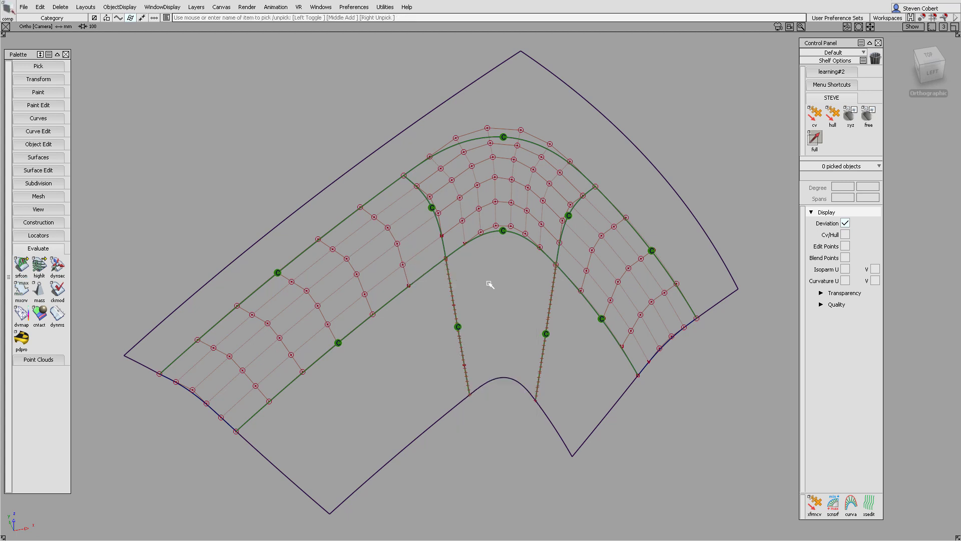
left_click(489, 279)
left_click(846, 234)
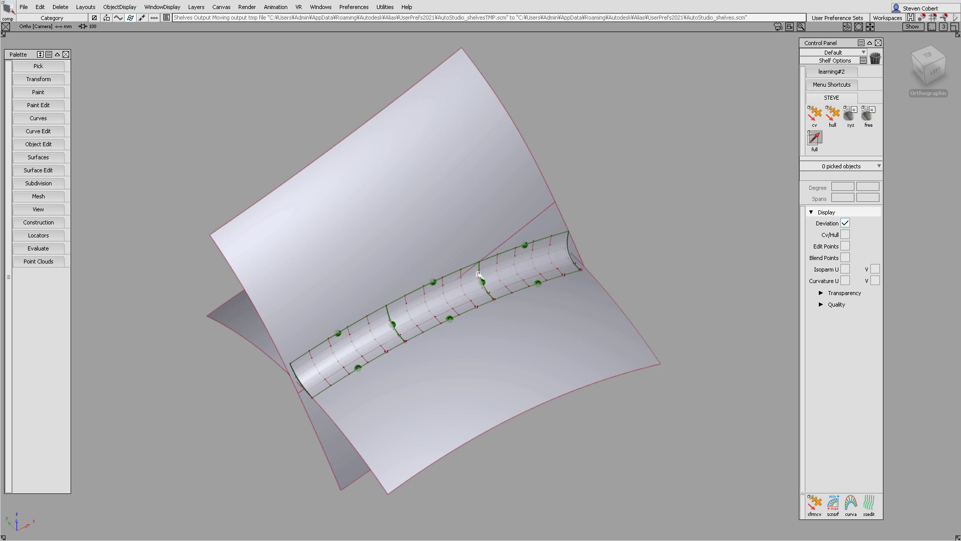
left_click(450, 319)
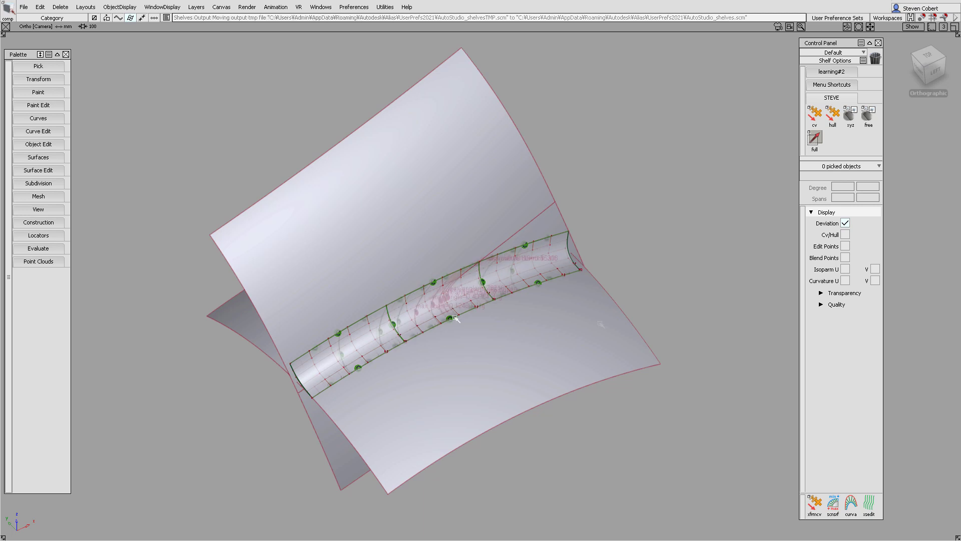
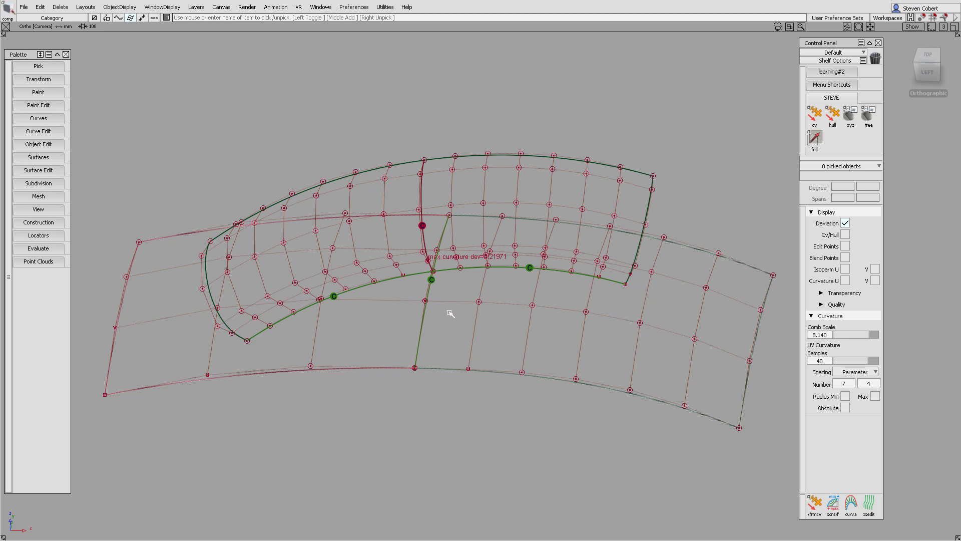
Pick the two lower adjoining surfaces and display their curvature combs in V
left_click_drag(449, 312, 436, 323, "ctrl+shift")
left_click_drag(449, 281, 416, 311)
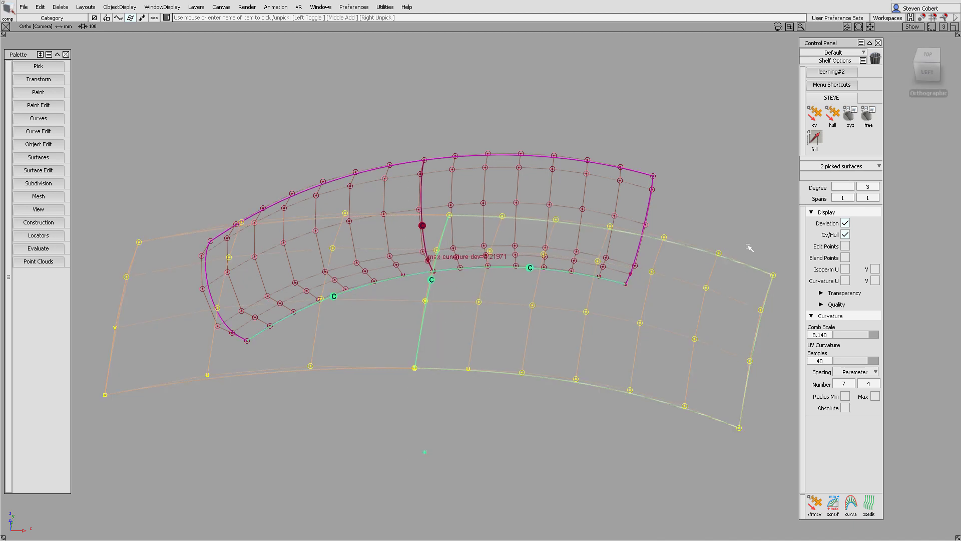
left_click(875, 281)
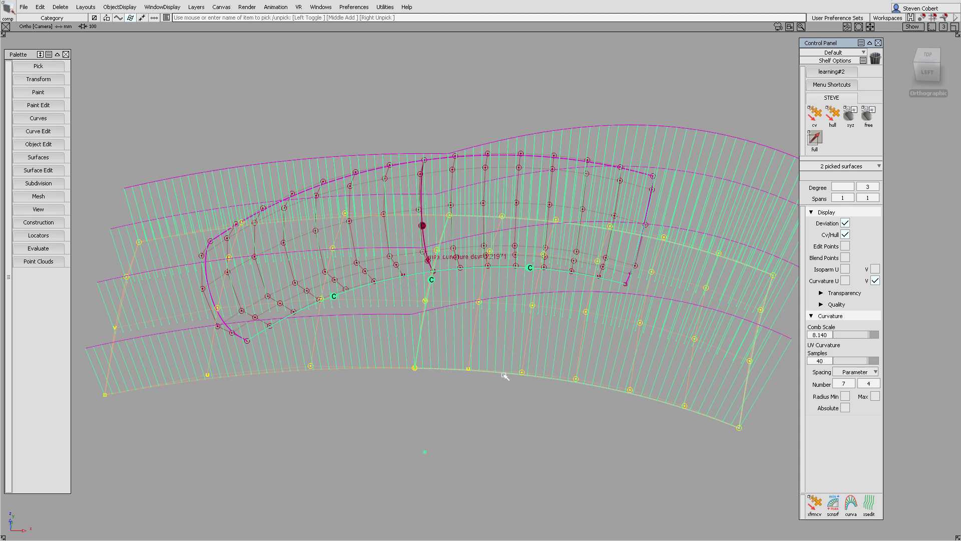
Query-edit the alignment between the two lower surfaces, change its continuity to G3, and close the Align options
left_click_drag(504, 375, 493, 323, "ctrl+shift")
left_click(449, 301)
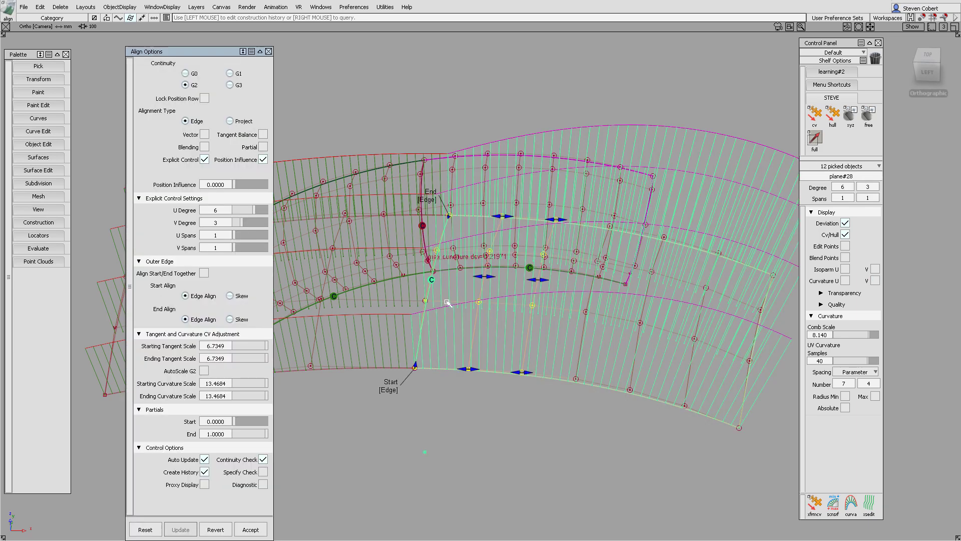
left_click(230, 84)
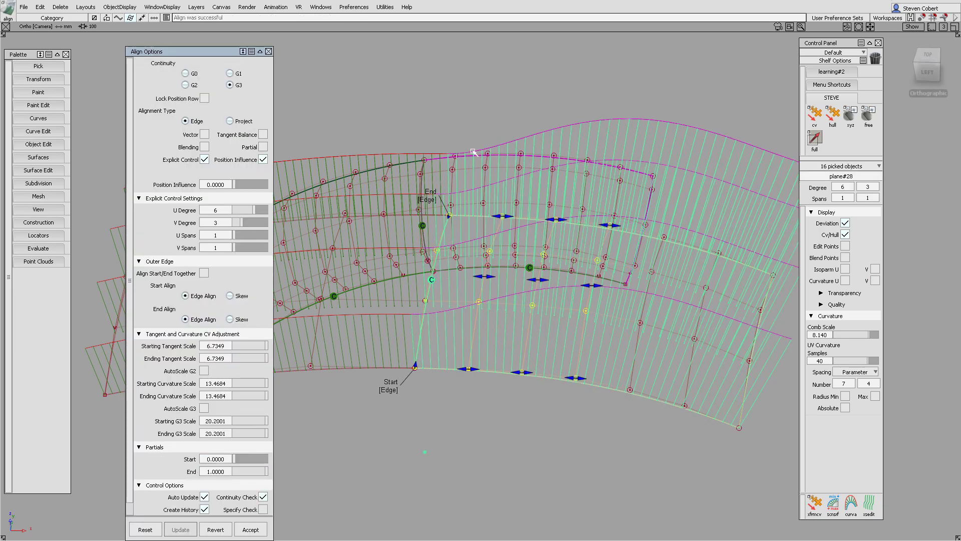
left_click(268, 51)
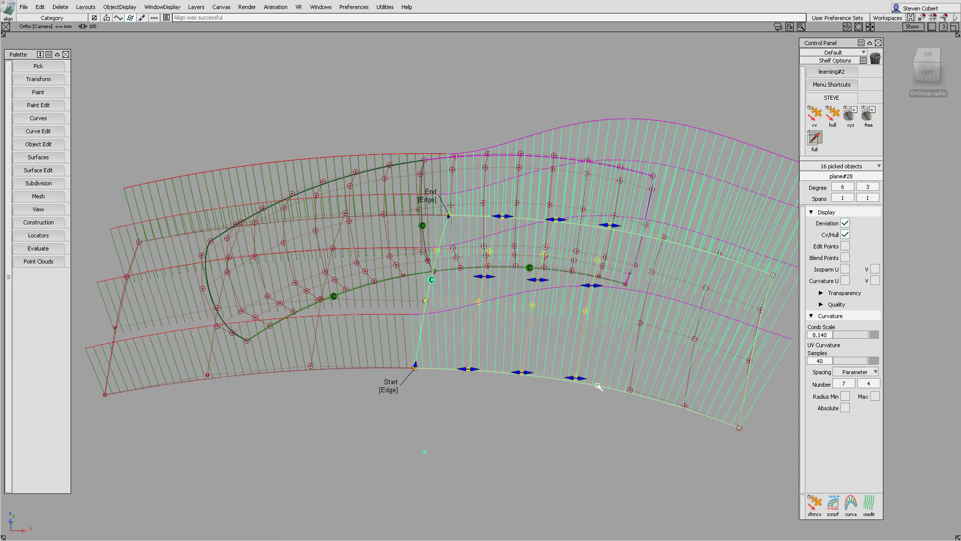
Pick both lower surfaces and turn off their V curvature combs
left_click_drag(439, 386, 408, 353, "ctrl+shift")
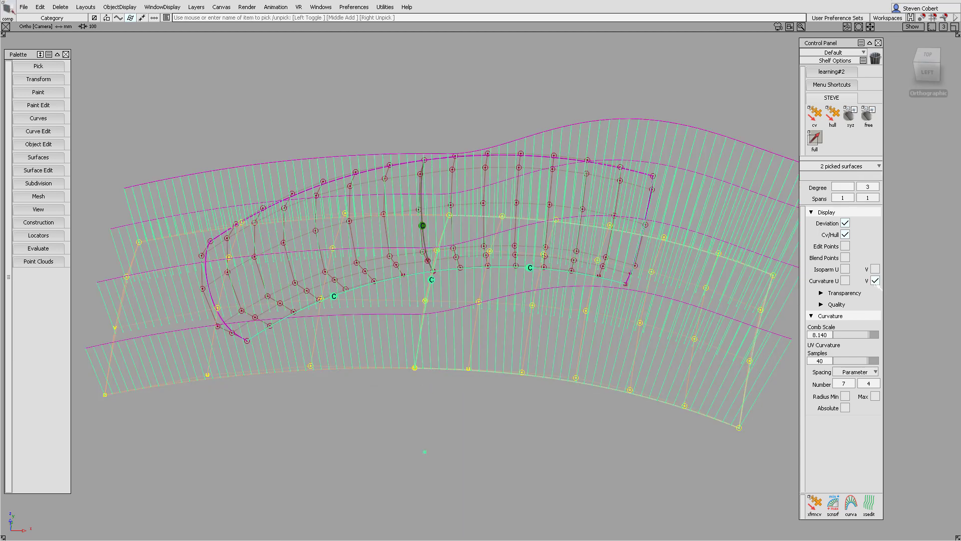
left_click(875, 280)
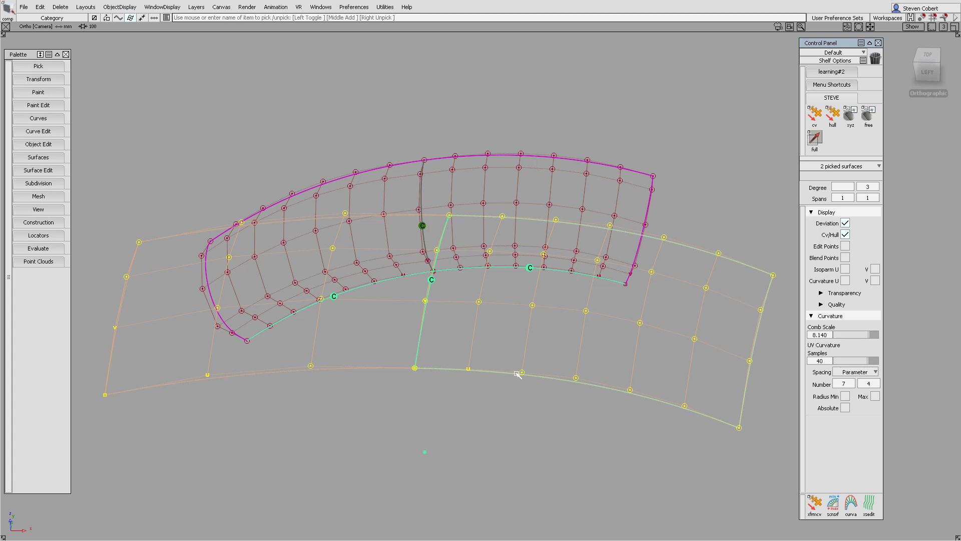
Query-edit the alignment between the two lower surfaces and set its continuity to G2
left_click_drag(531, 385, 524, 360, "ctrl+shift")
key("ctrl+q")
left_click(446, 301)
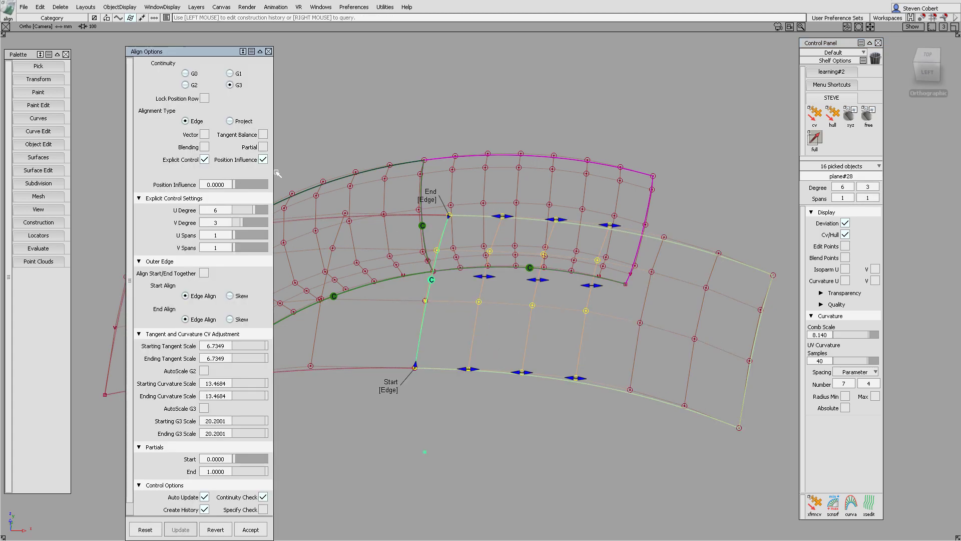
left_click(186, 84)
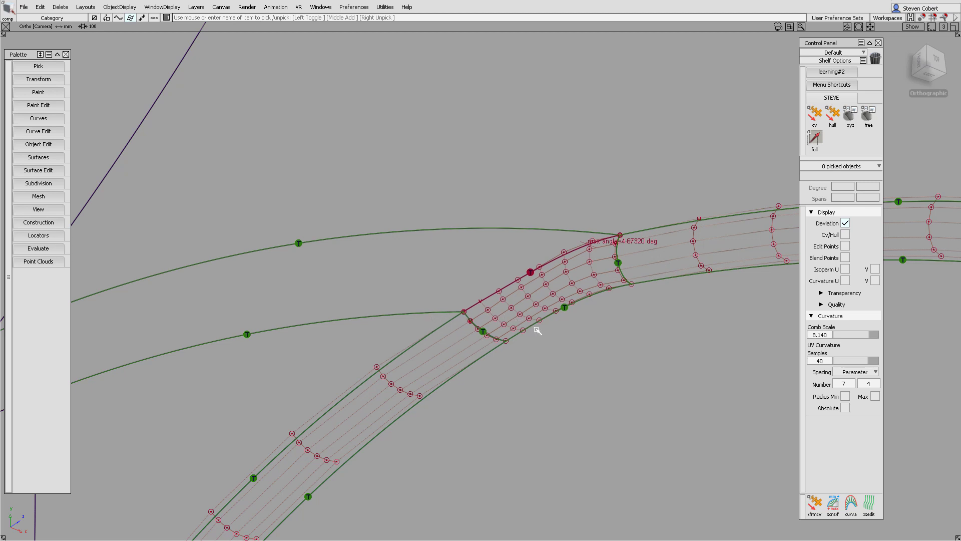
Undo the last change to the short blend patch between the two long blend strips
key("ctrl+z")
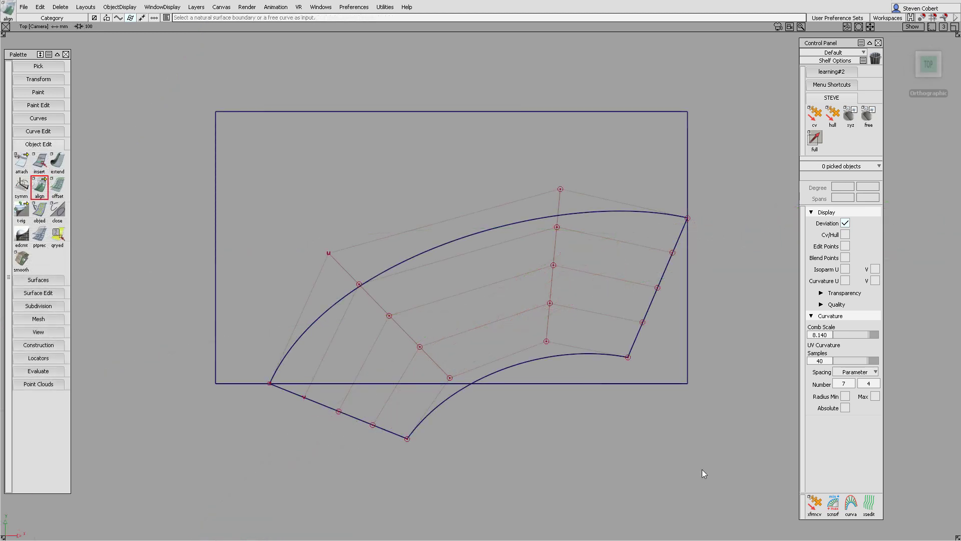
Try a G2 Project alignment of the curved surface's upper edge to the rectangular surface along Z, raising the U degree to 6
double_click(41, 185)
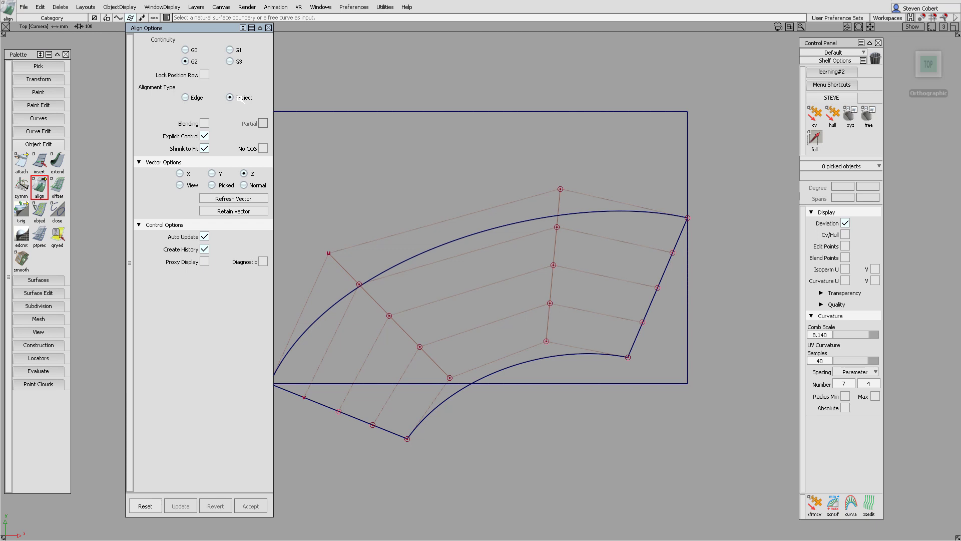
left_click(488, 230)
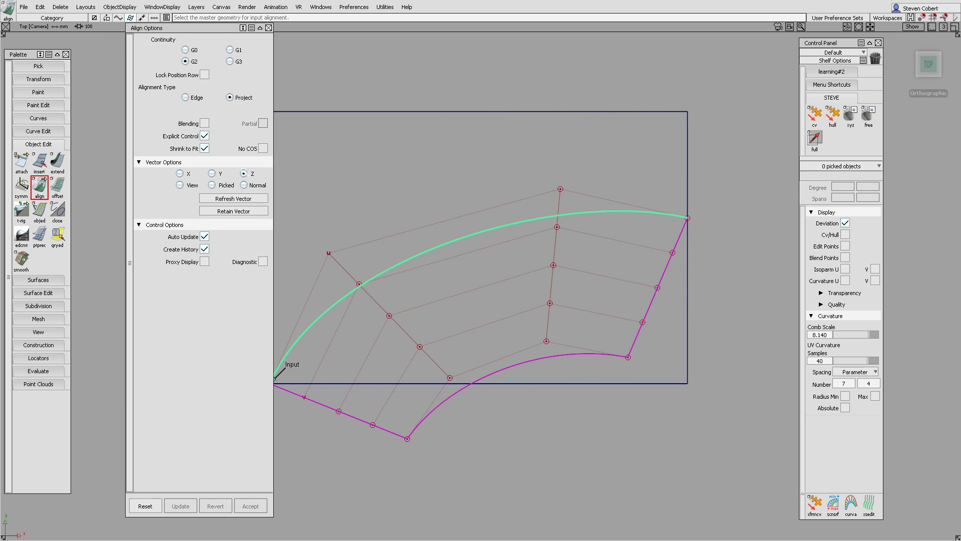
left_click(464, 156)
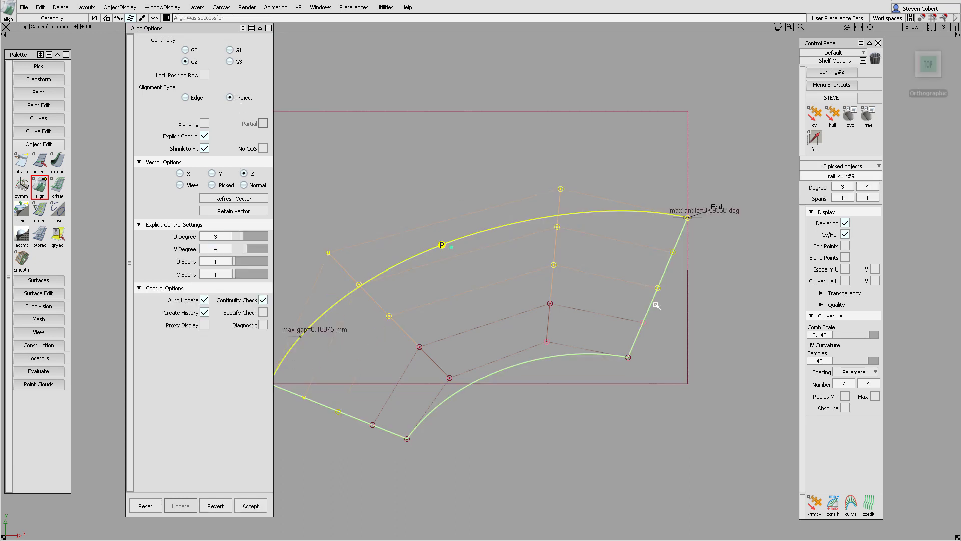
left_click(249, 238)
left_click(255, 236)
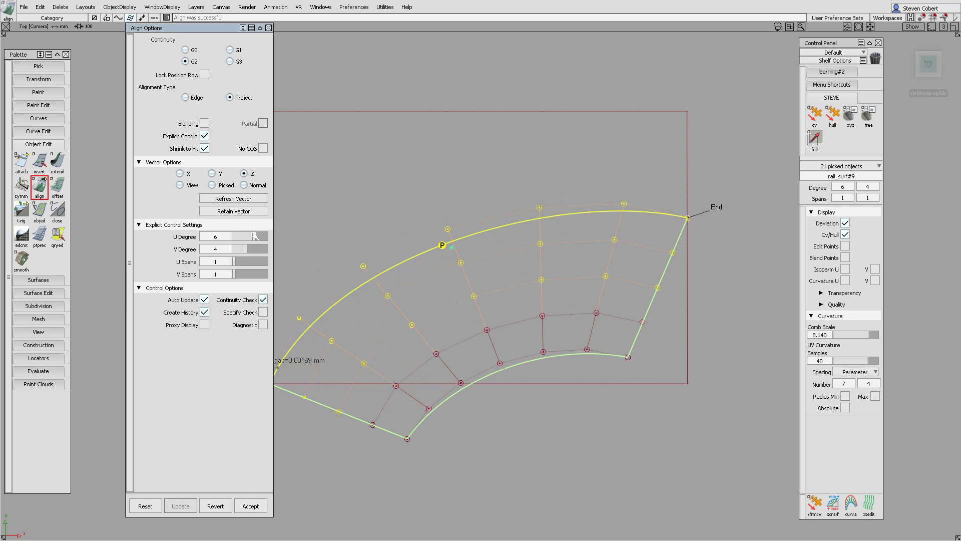
left_click(260, 236)
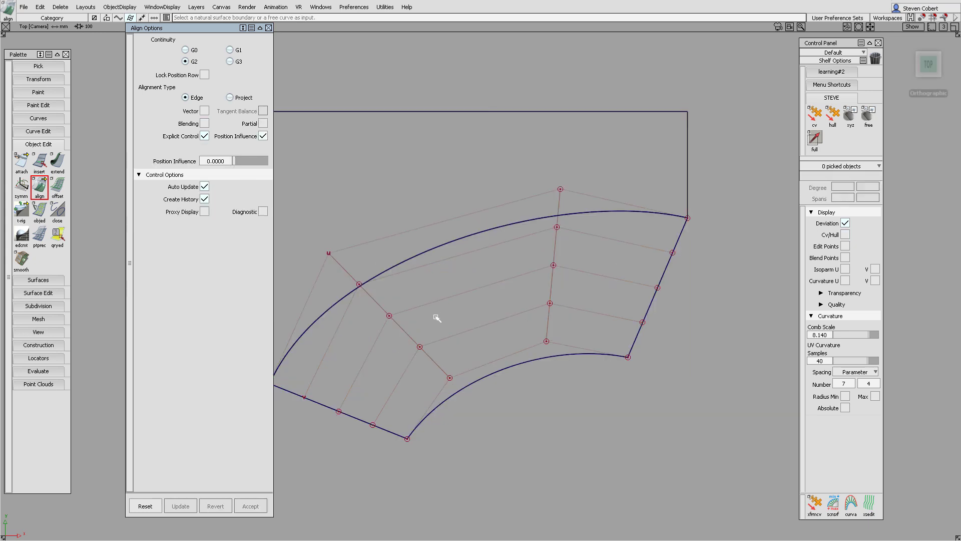
Align the surface's upper curved edge to its matching curve using G2 Edge with Vector along Z, and raise the U degree
left_click(204, 111)
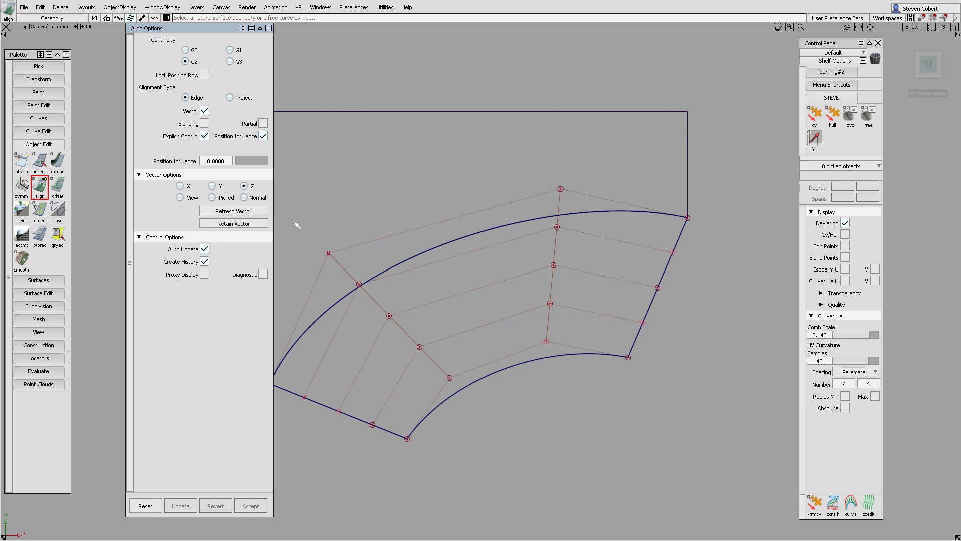
left_click(438, 250)
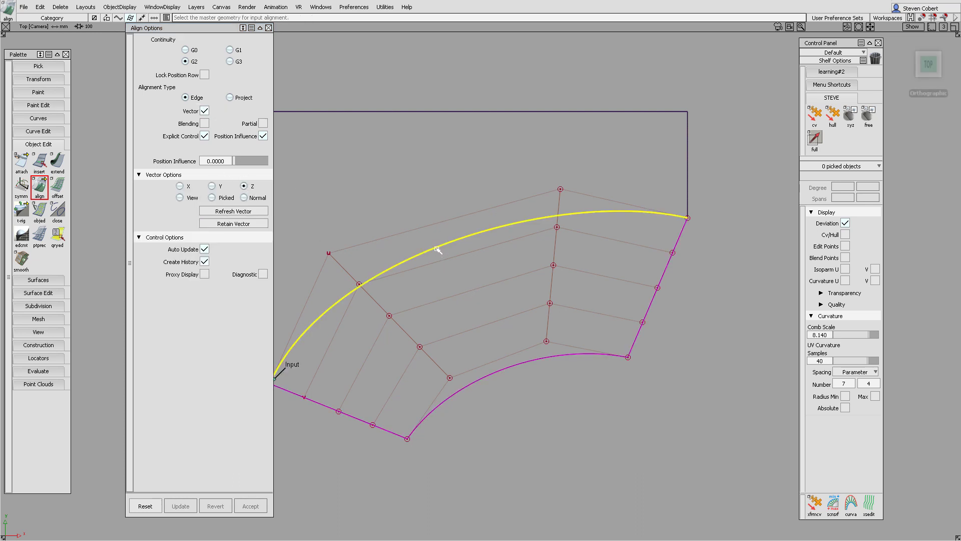
left_click(438, 251)
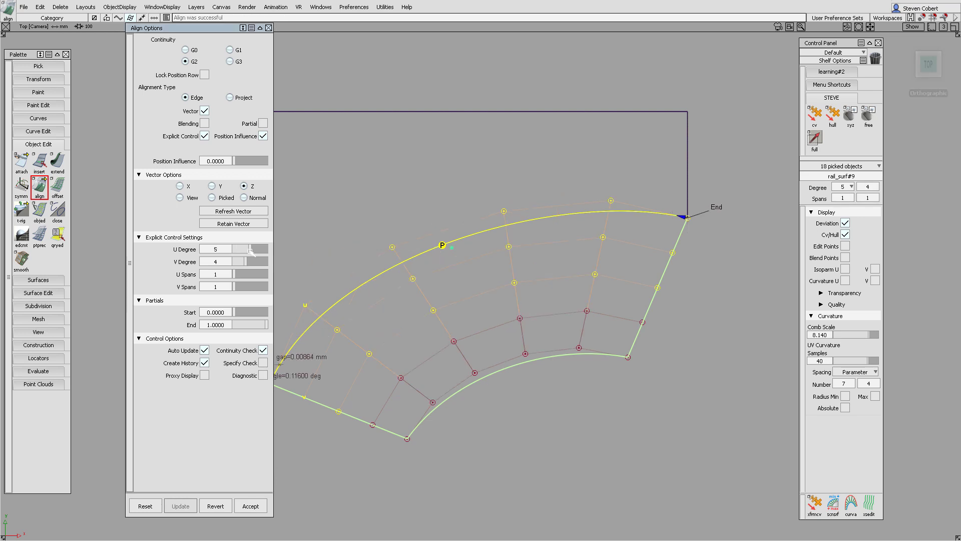
left_click_drag(250, 251, 261, 251)
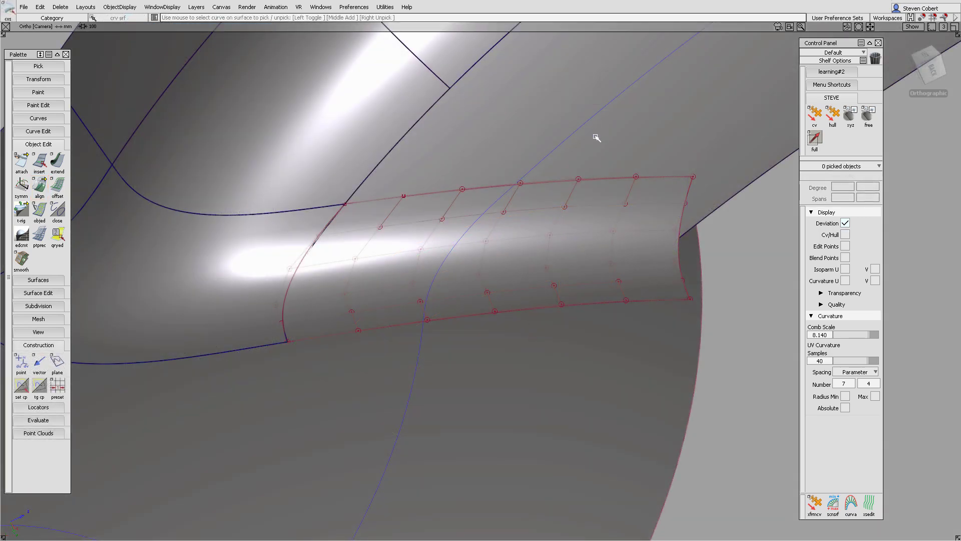
Create two Geom-type construction planes on the blend patch, one on its lower edge and one on its upper edge
mouse_move(552, 272)
left_mouse_down("alt+shift")
mouse_move(553, 162)
mouse_move(545, 397)
left_mouse_up("alt+shift")
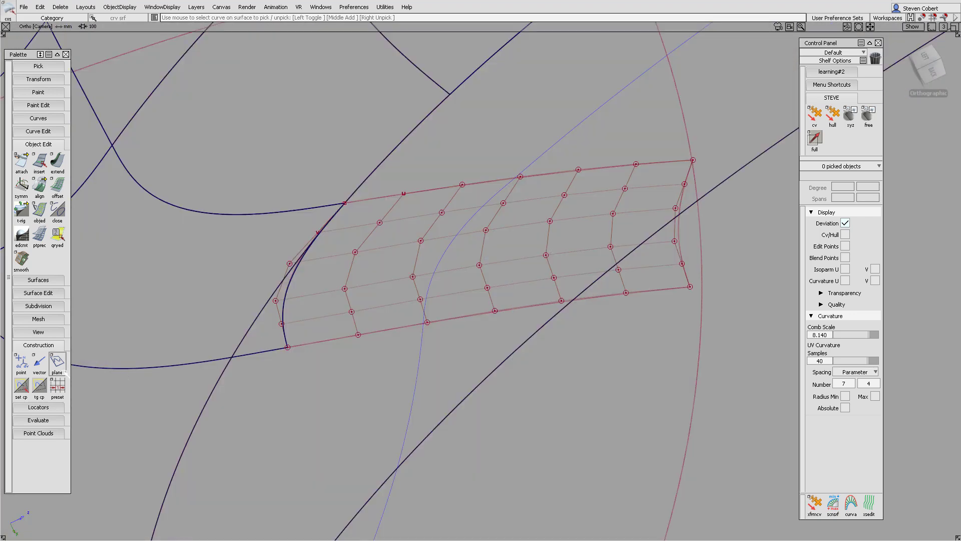
double_click(59, 362)
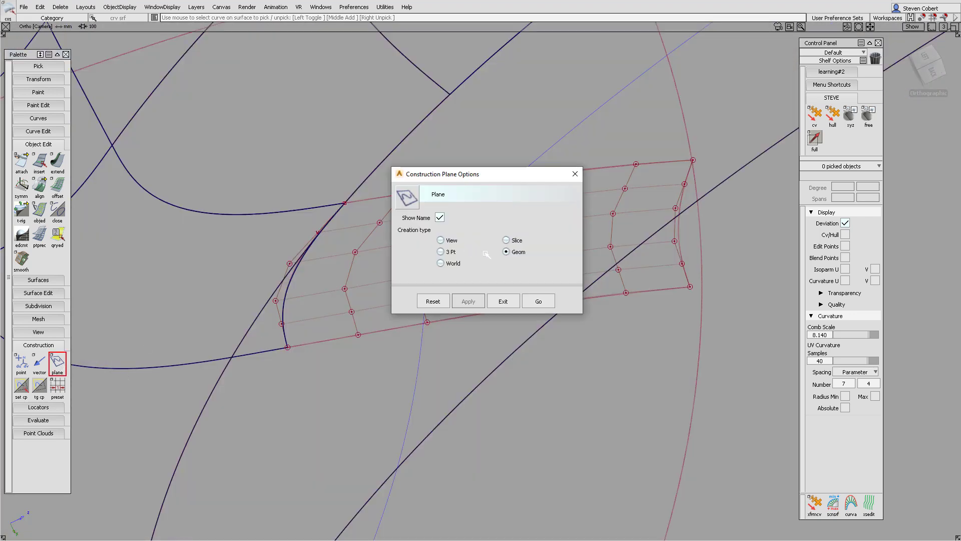
left_click(538, 301)
left_click_drag(533, 307, 507, 310)
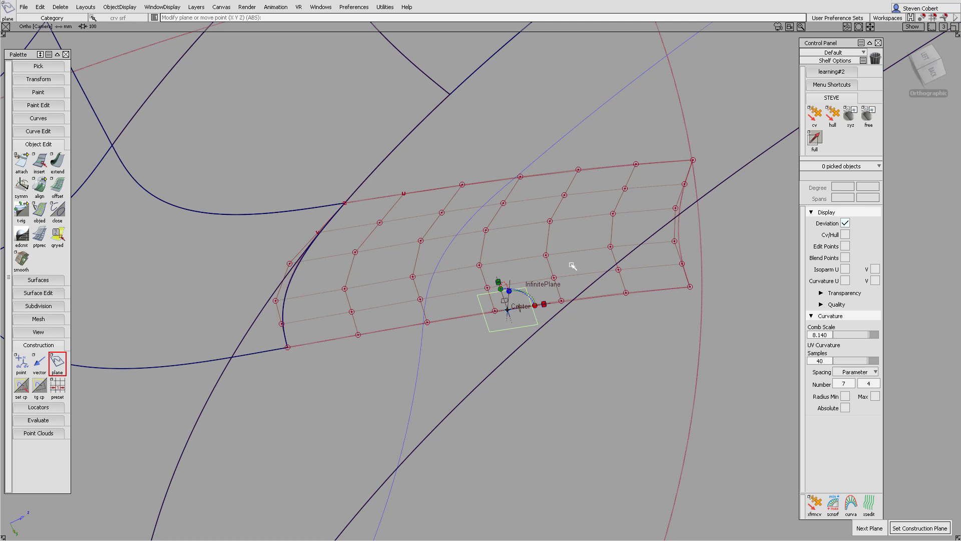
left_click_drag(590, 301, 593, 270)
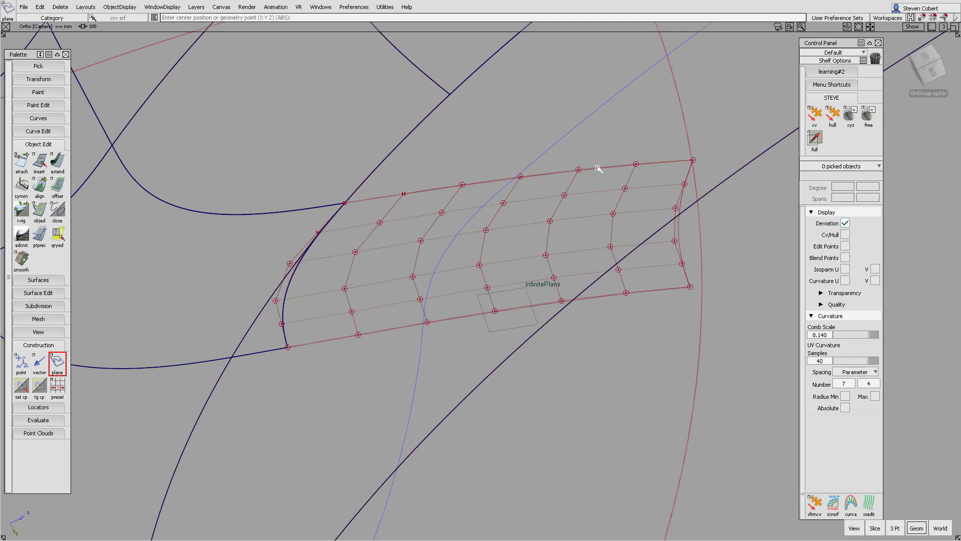
left_click_drag(598, 174, 551, 183)
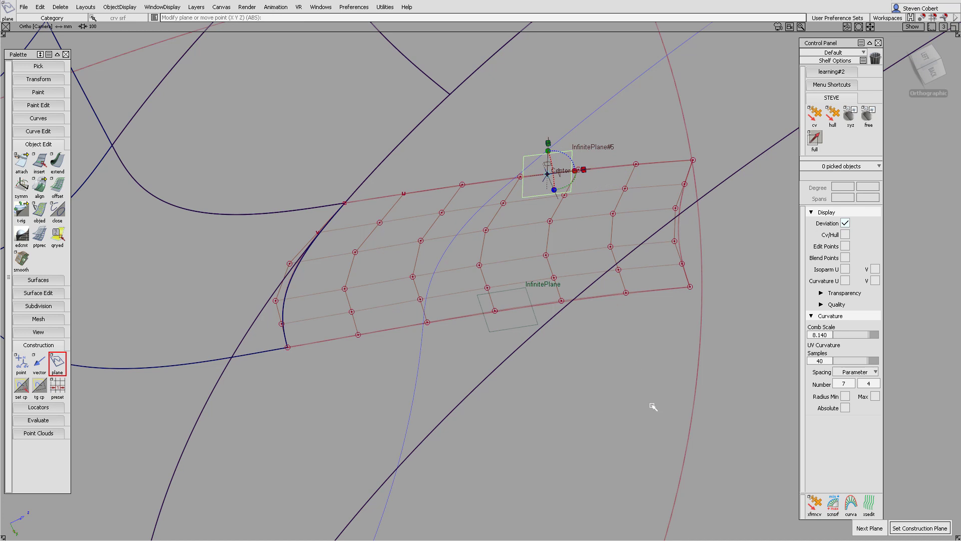
Pick both construction planes on the blend patch and delete their construction history
left_click_drag(577, 308, 559, 321, "ctrl+shift")
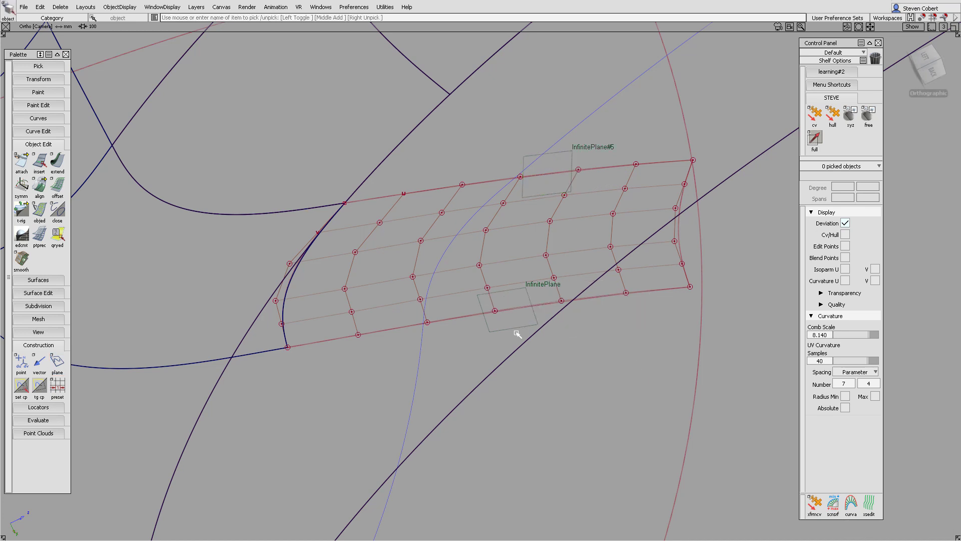
left_click(518, 328)
left_click(555, 154)
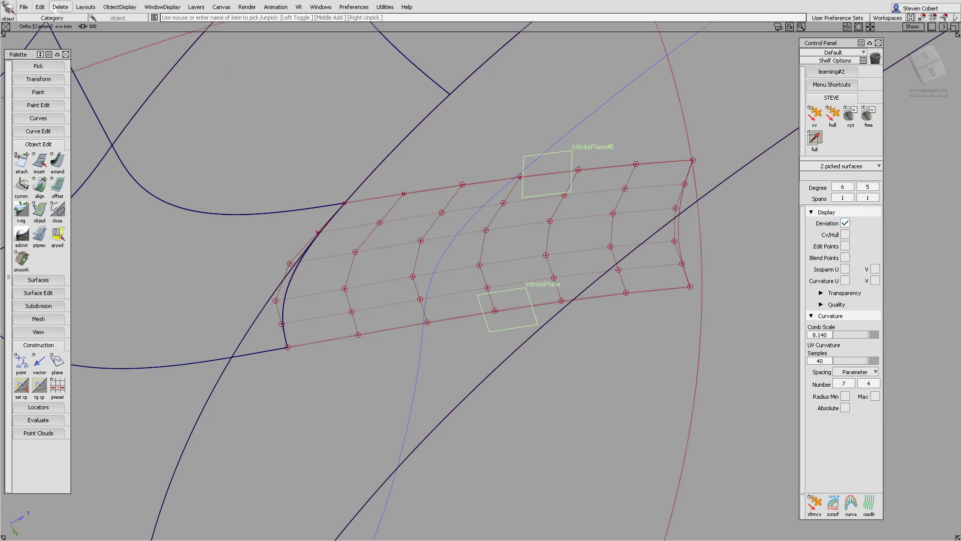
left_click(60, 7)
left_click(89, 32)
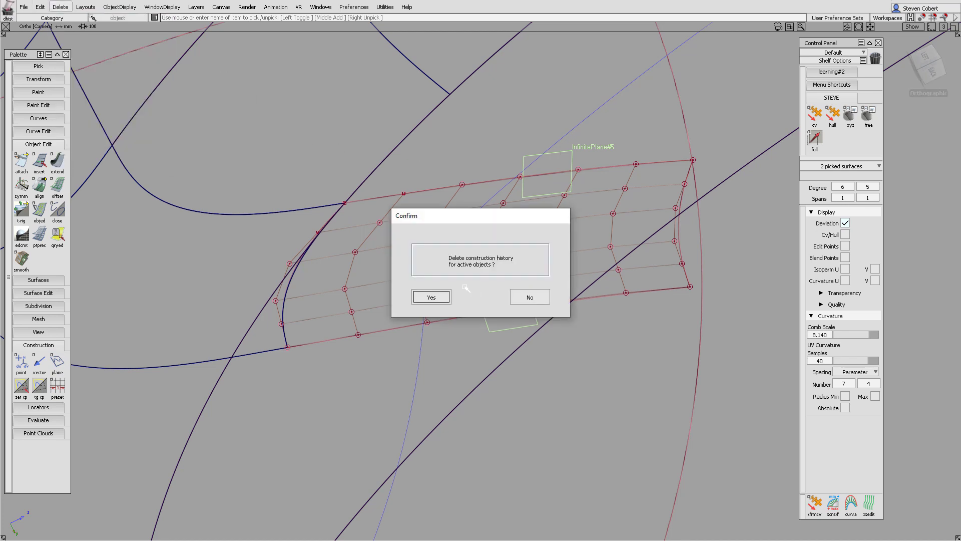
left_click(432, 296)
left_click(412, 343)
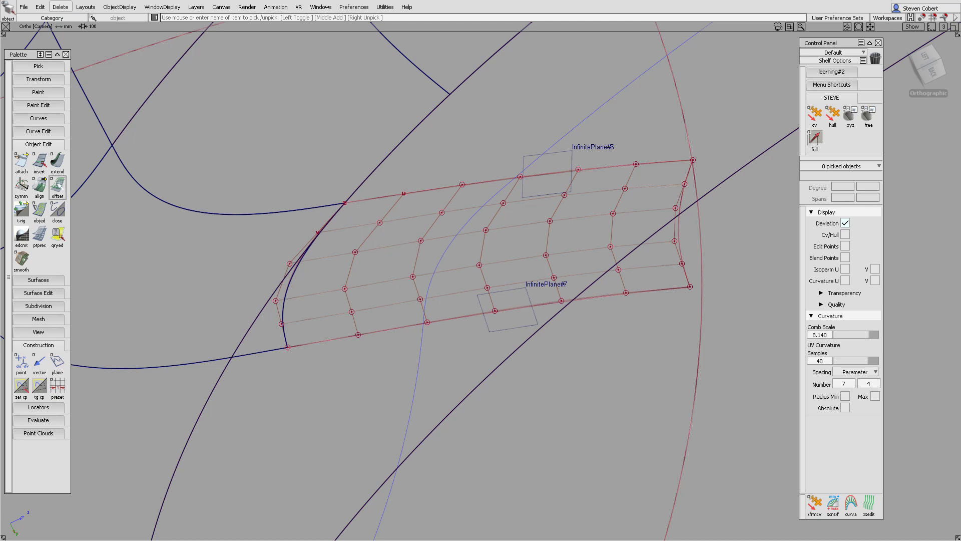
Align the patch's lower edge to the adjoining large surface with G2 Project, using the lower construction plane as the picked vector
double_click(40, 187)
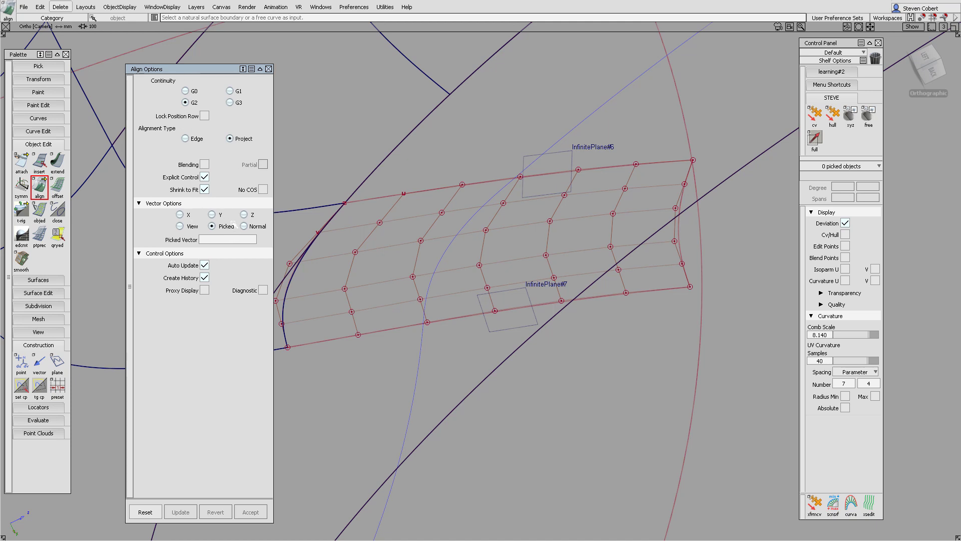
left_click(469, 319)
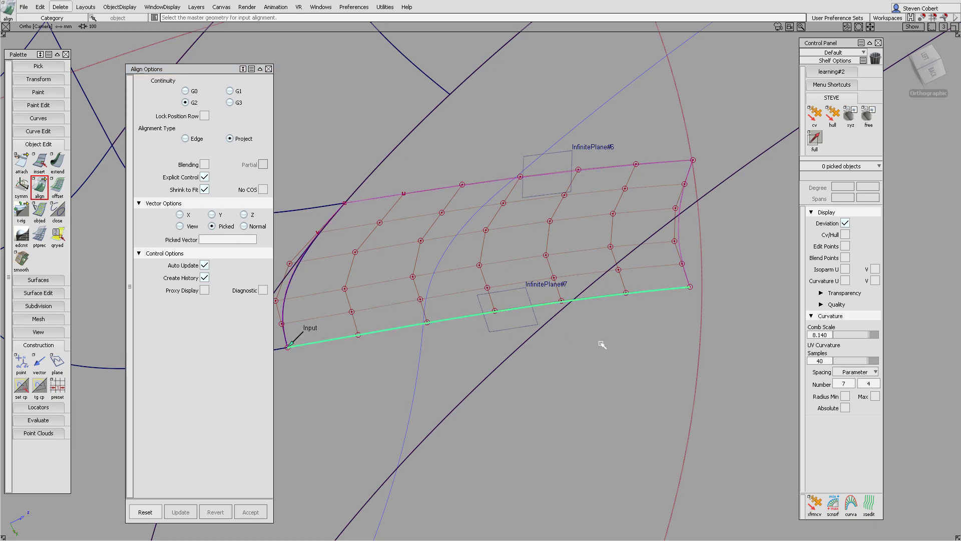
left_click(650, 352)
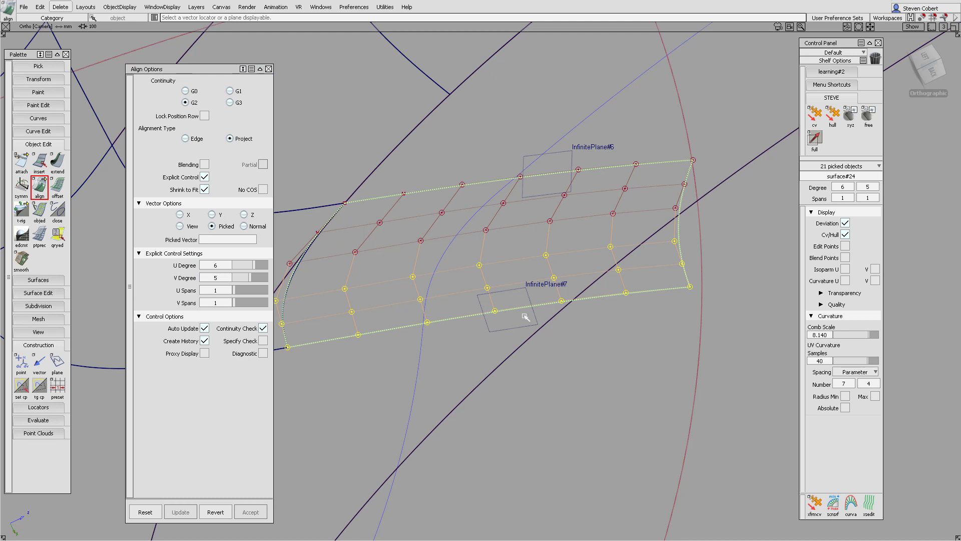
left_click(506, 330)
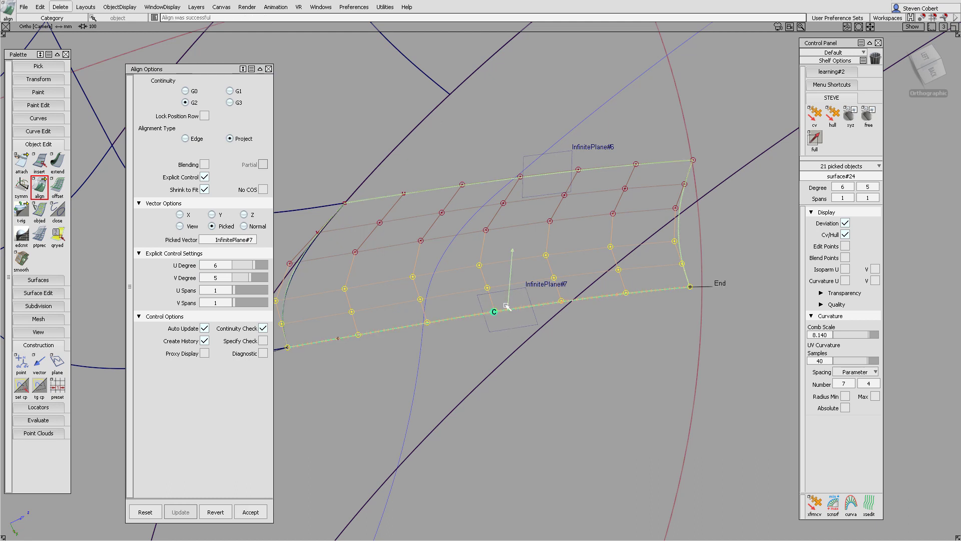
Align the patch's upper edge to the upper adjoining surface with G2 Project, using the upper construction plane as the picked vector
left_click_drag(461, 272, 479, 227, "alt+shift")
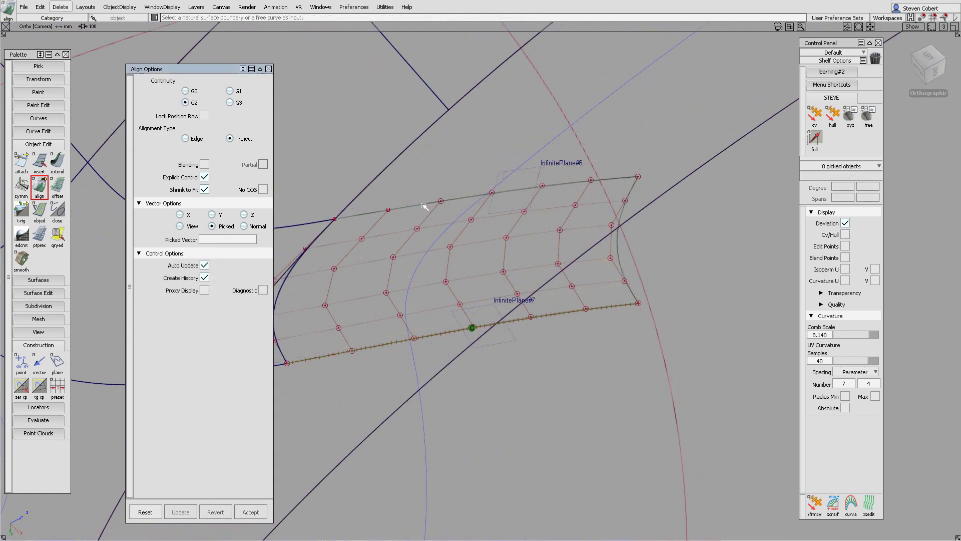
left_click(423, 205)
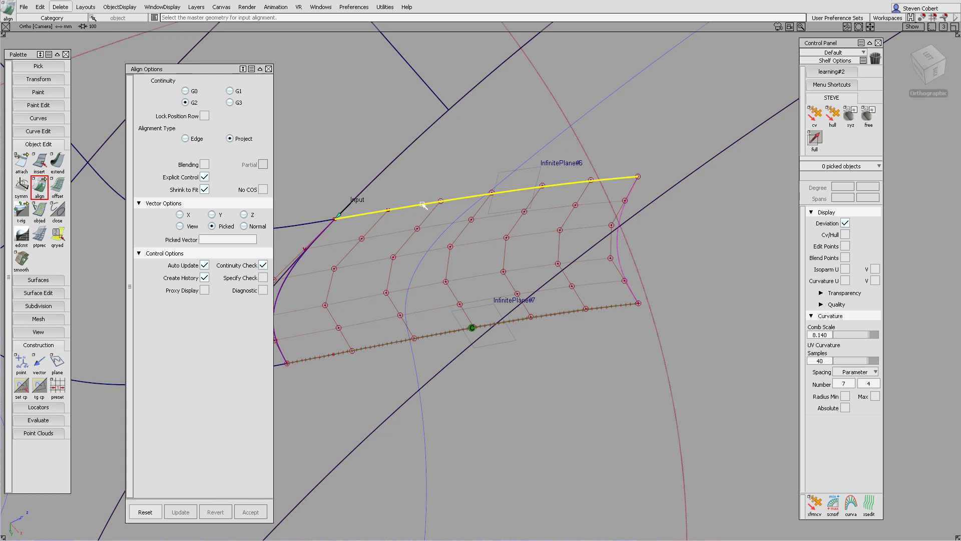
left_click(693, 168)
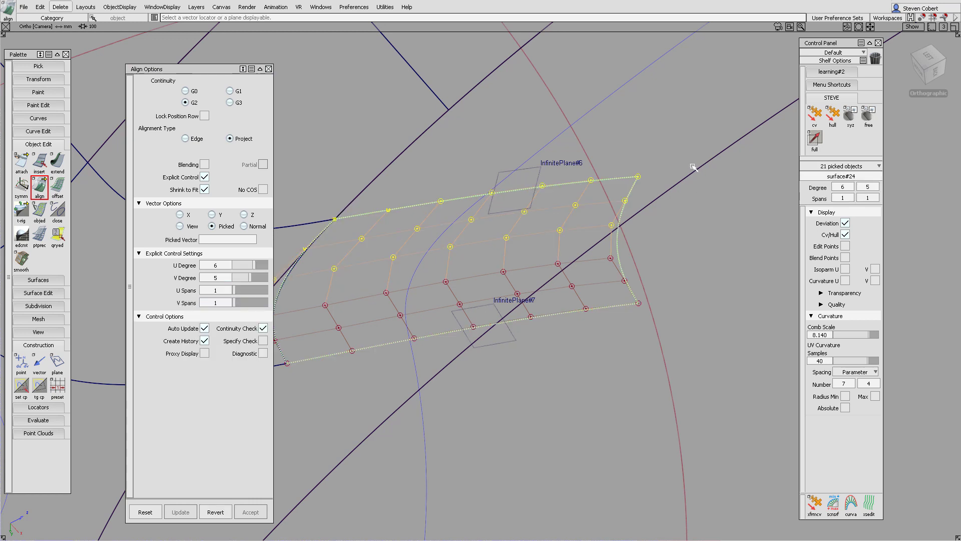
left_click(526, 170)
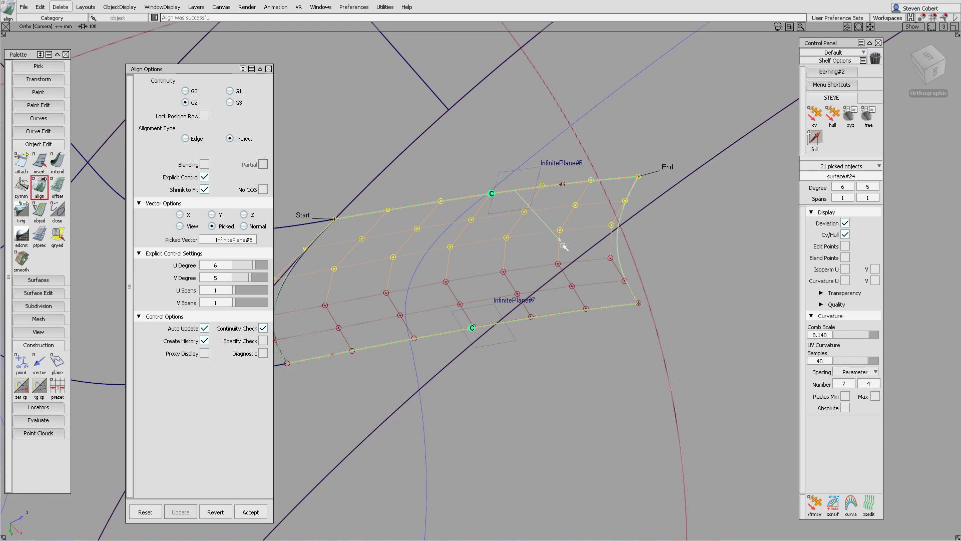
left_click_drag(478, 262, 498, 331, "alt+shift")
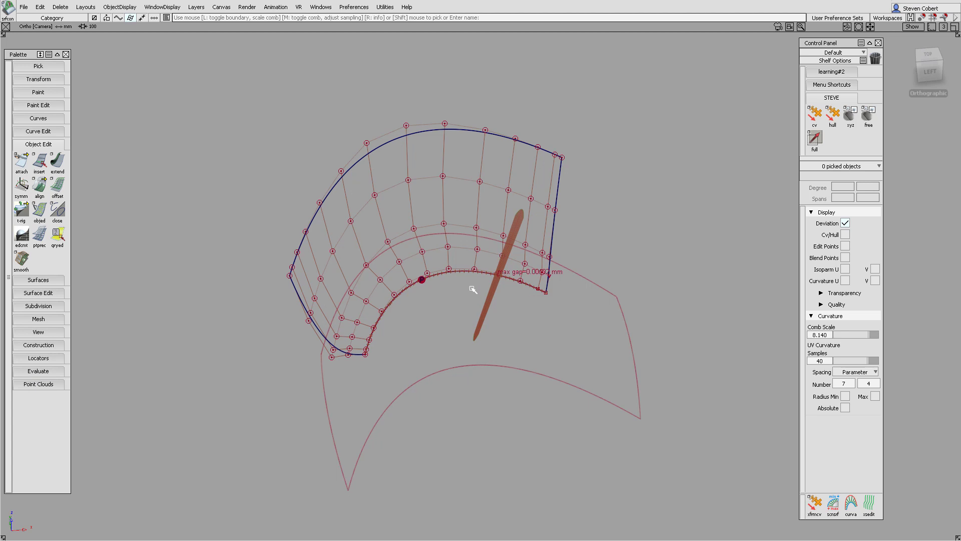
Align the curved surface's lower edge using G2 Edge with the Vector option set to Normal
left_click_drag(483, 369, 362, 340, "alt+shift")
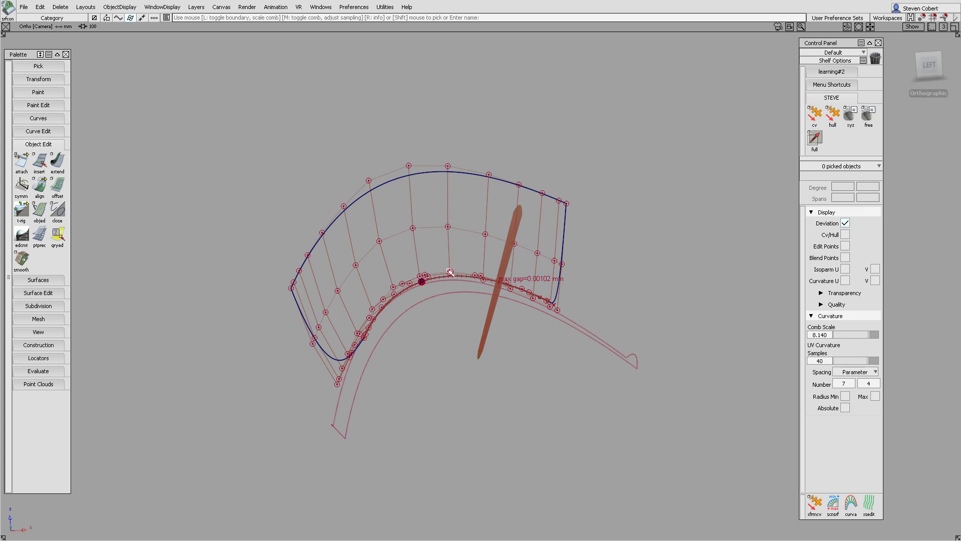
left_click_drag(531, 298, 486, 318, "alt+shift")
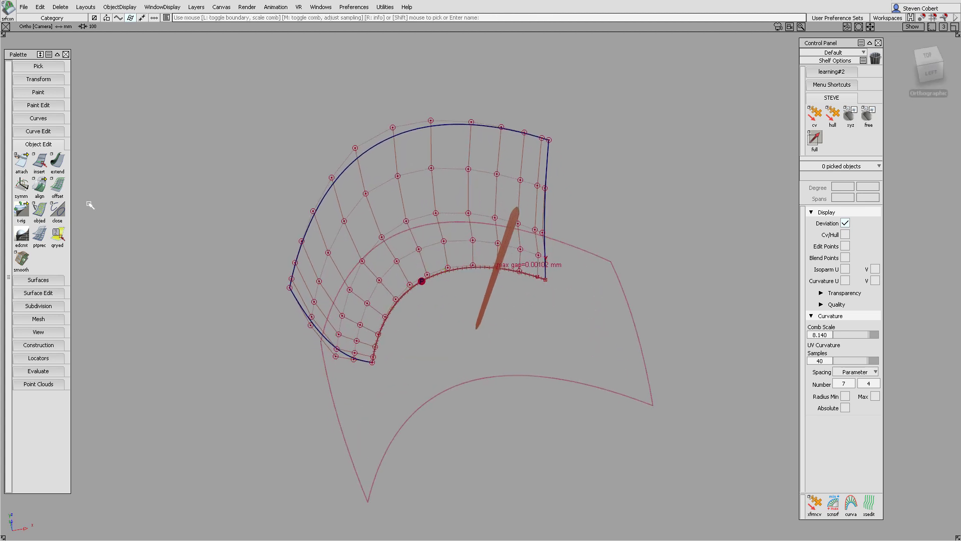
double_click(39, 187)
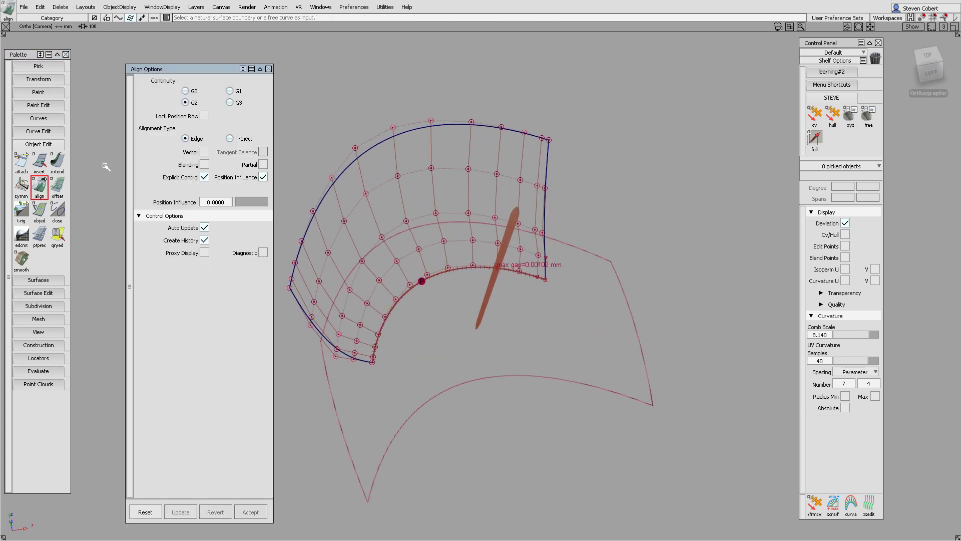
left_click(205, 152)
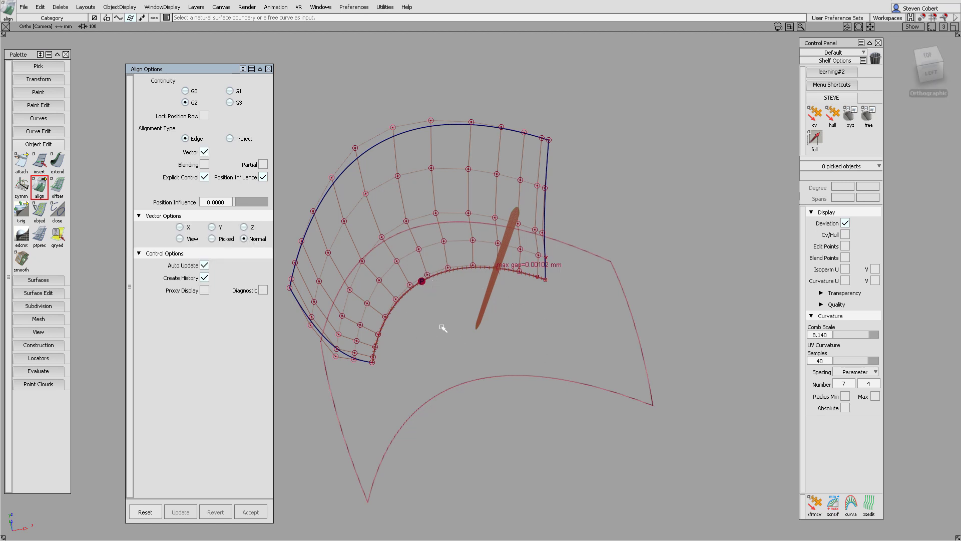
left_click(406, 297)
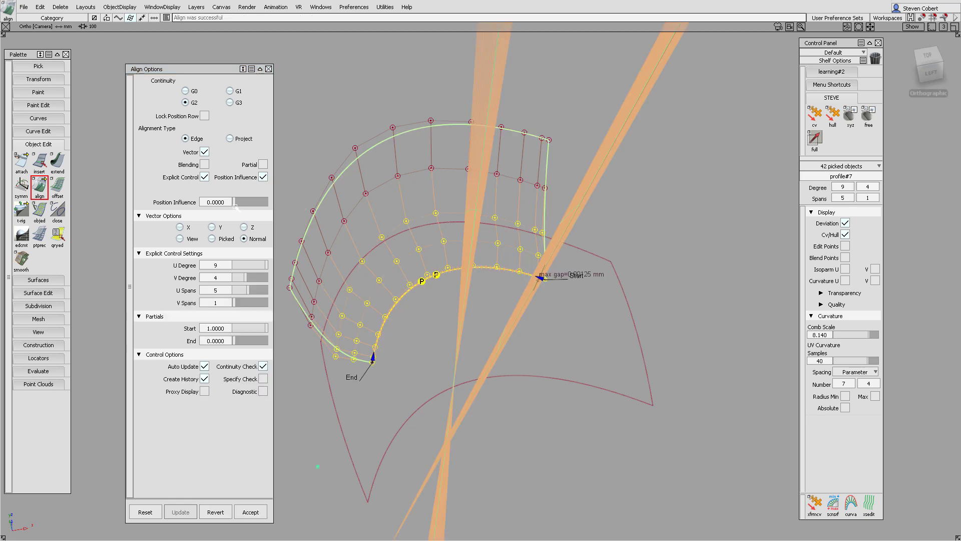
Raise the Position Influence of the Normal-vector edge alignment to its maximum of 1.0
left_click_drag(238, 202, 278, 201)
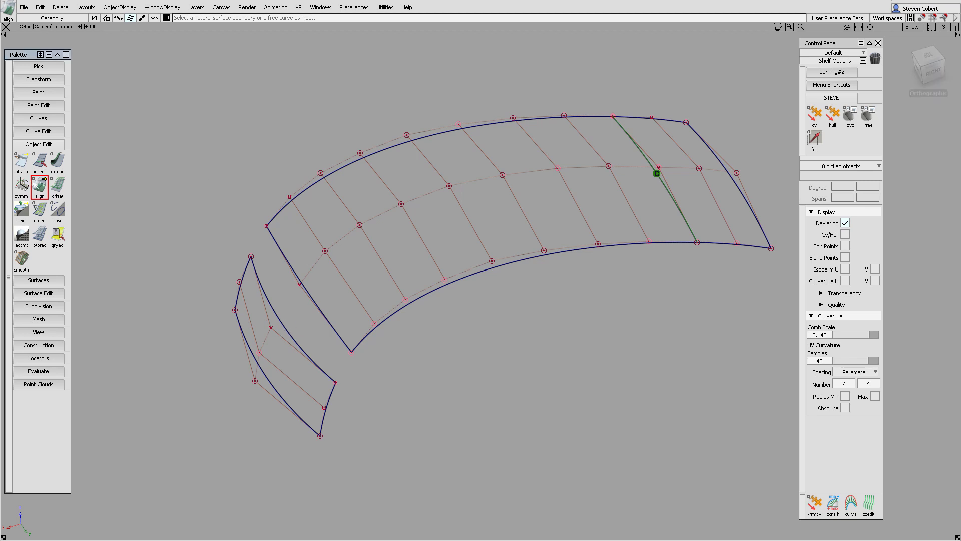
Align the long surface's short end edge to the facing edge of the small separate surface with G2 Edge and Blending off
double_click(40, 186)
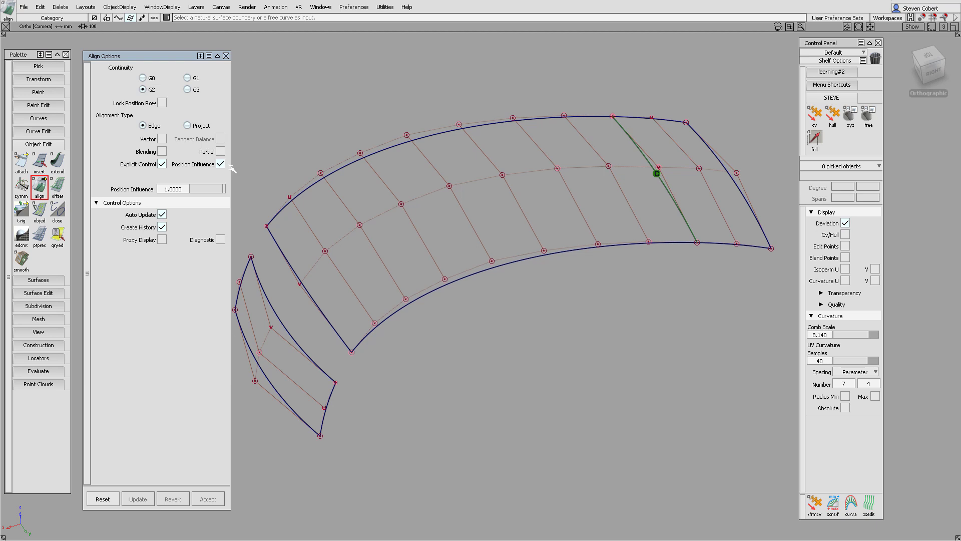
left_click(316, 306)
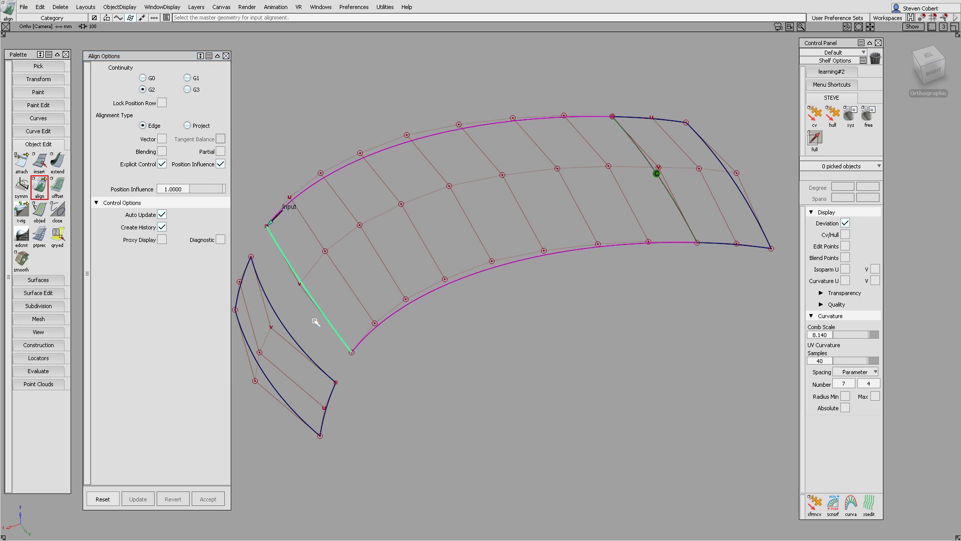
left_click(308, 356)
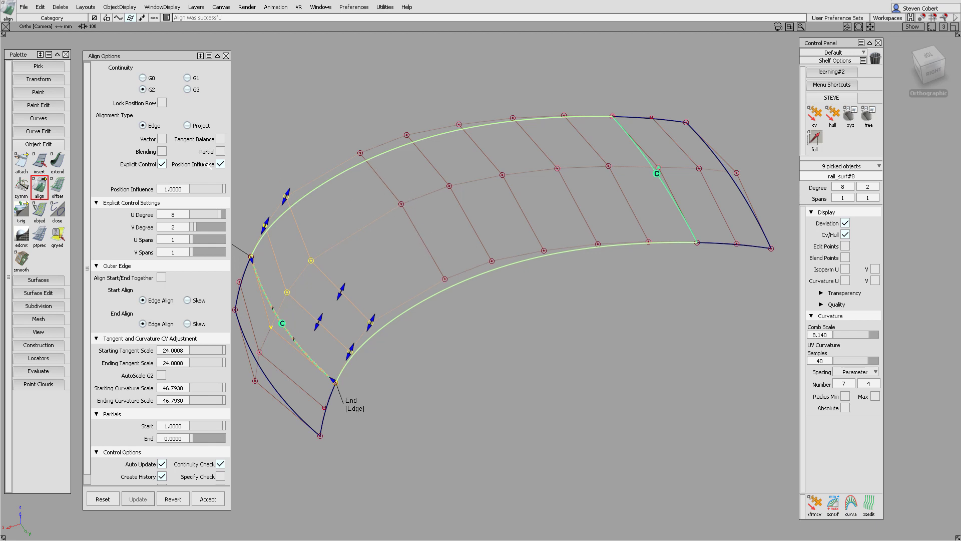
Enable Blending on the alignment, set Extra CV Rows to 3 and raise the blend factor to 1.0
left_click(162, 152)
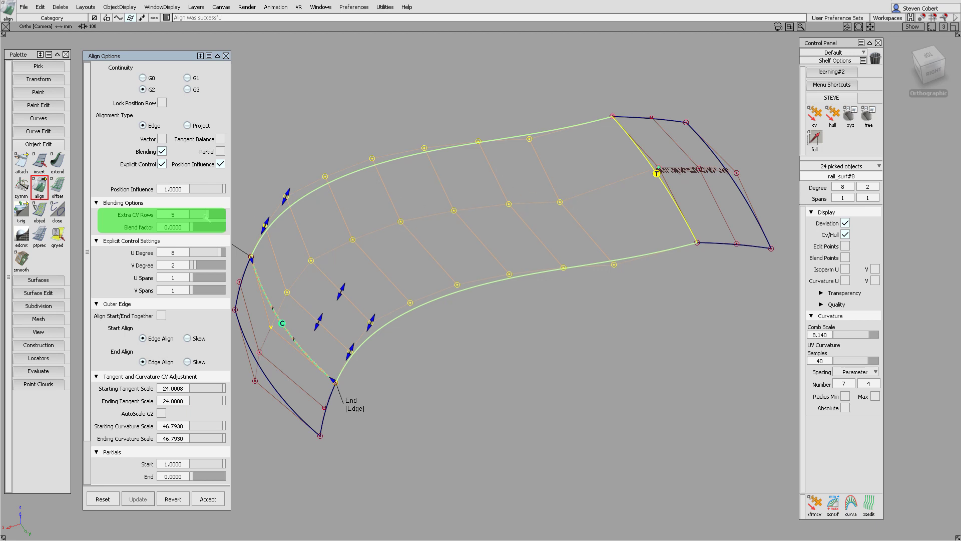
left_click_drag(207, 216, 210, 215)
left_click_drag(205, 216, 200, 215)
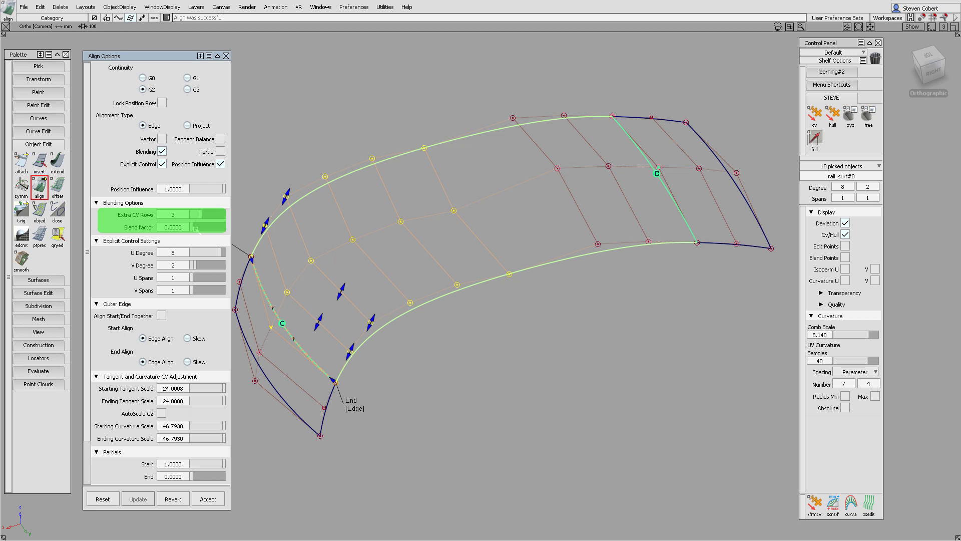
left_click_drag(196, 229, 225, 228)
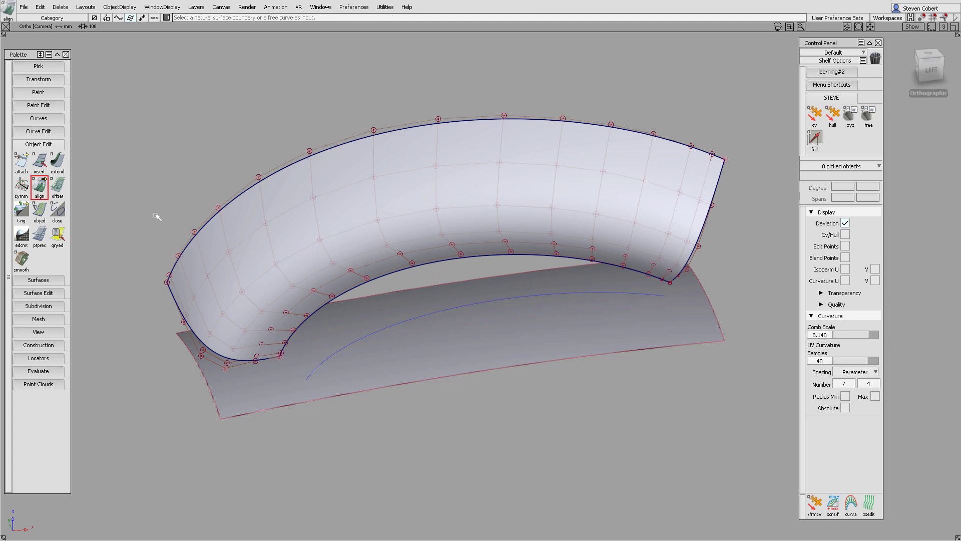
Align the curved surface's lower edge to the curve on the base surface using G2 Edge with Blending and 0 Extra CV Rows
left_click(41, 188)
double_click(40, 189)
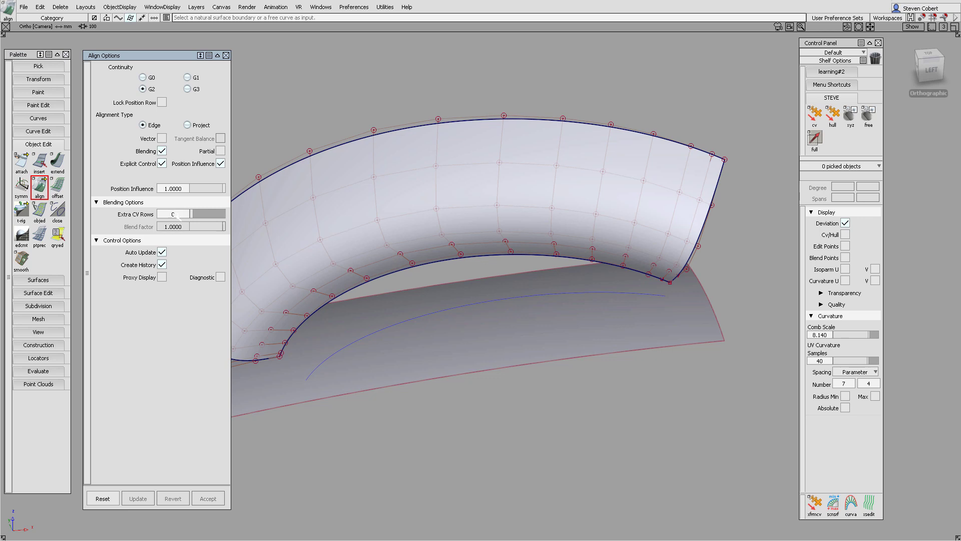
left_click(428, 265)
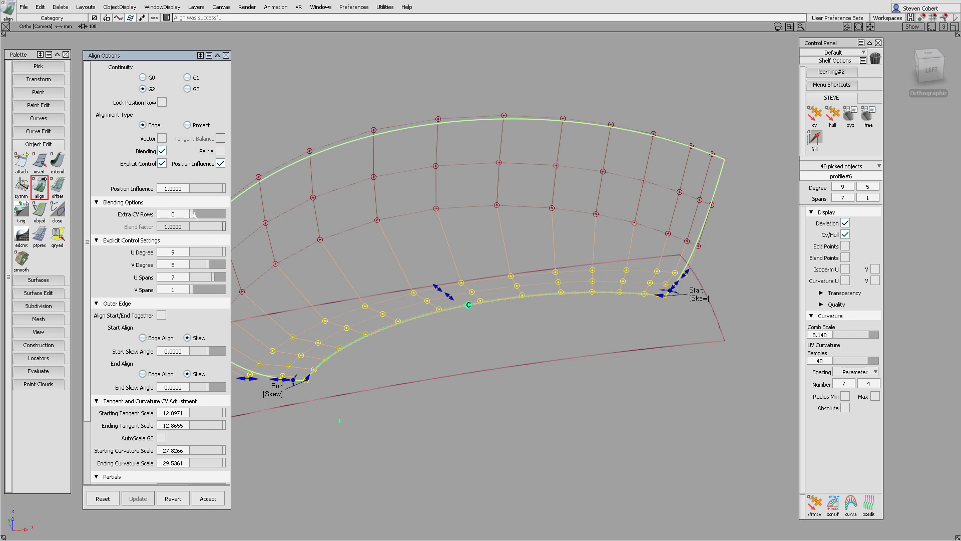
Increase the alignment's Extra CV Rows to 2 and then 3, and lower the blend factor to 0
left_click_drag(194, 214, 198, 215)
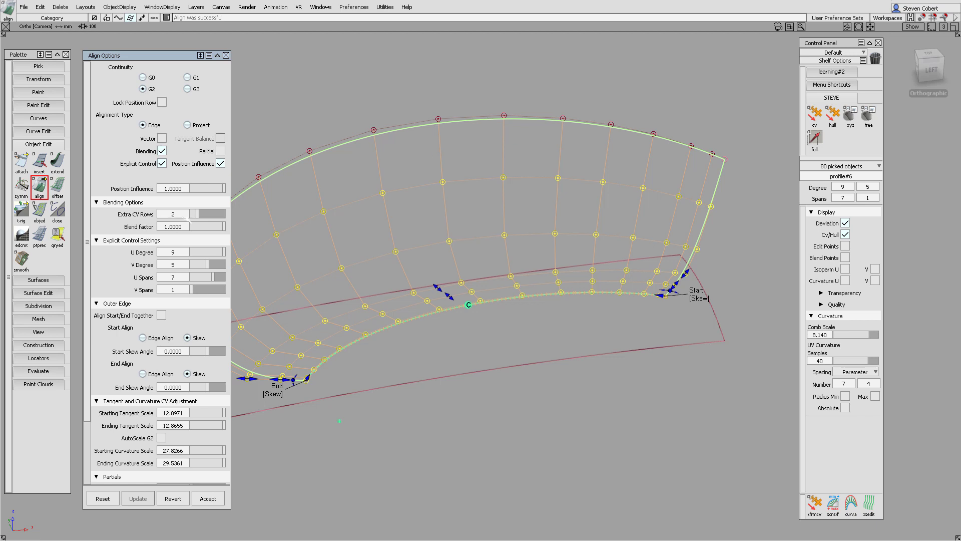
left_click(202, 215)
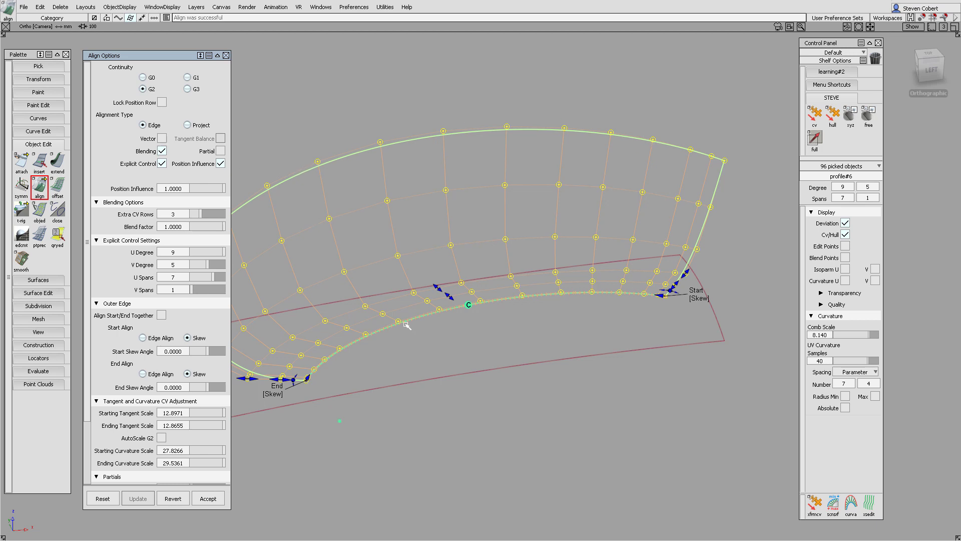
left_click_drag(218, 225, 167, 230)
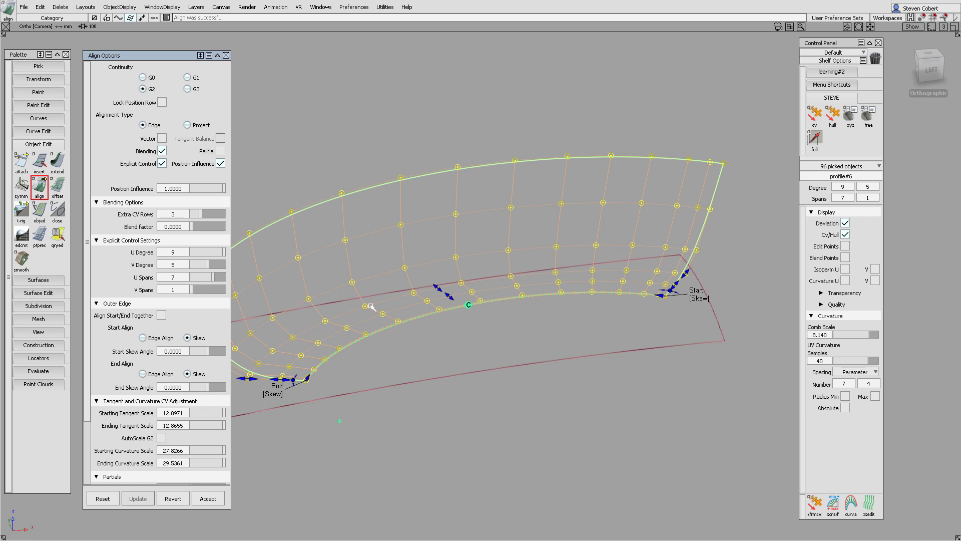